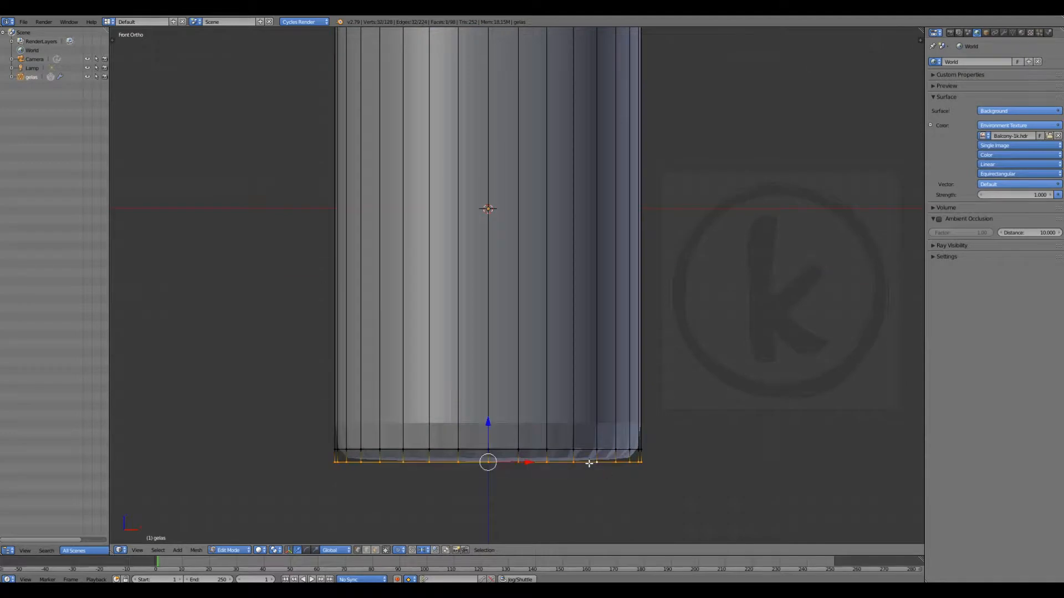
Inset the bottom face of the glass and recess it slightly up into the base
{"action": "middle_click_drag", "start_coordinate": [702, 487], "coordinate": [571, 432]}
{"action": "key", "text": "i"}
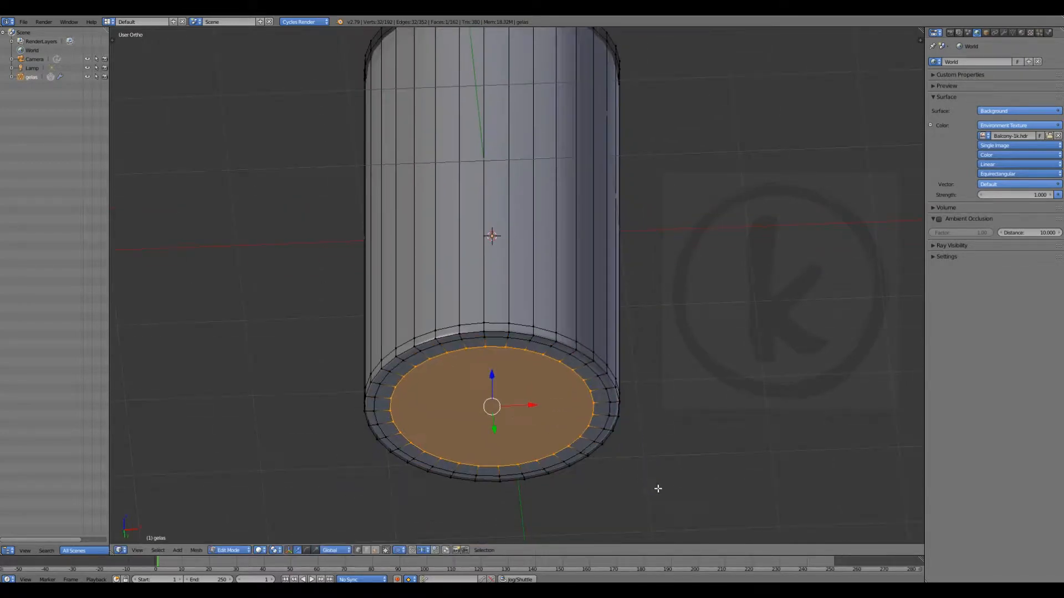
{"action": "key", "text": "KP_1"}
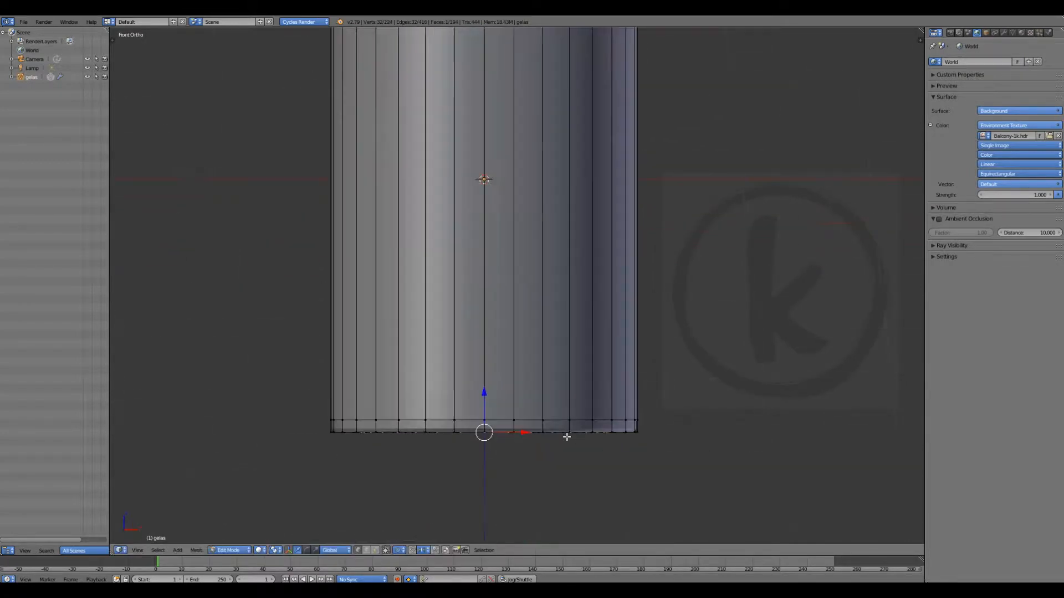
{"action": "key", "text": "z"}
{"action": "scroll", "coordinate": [506, 414], "scroll_direction": "up", "scroll_amount": 2}
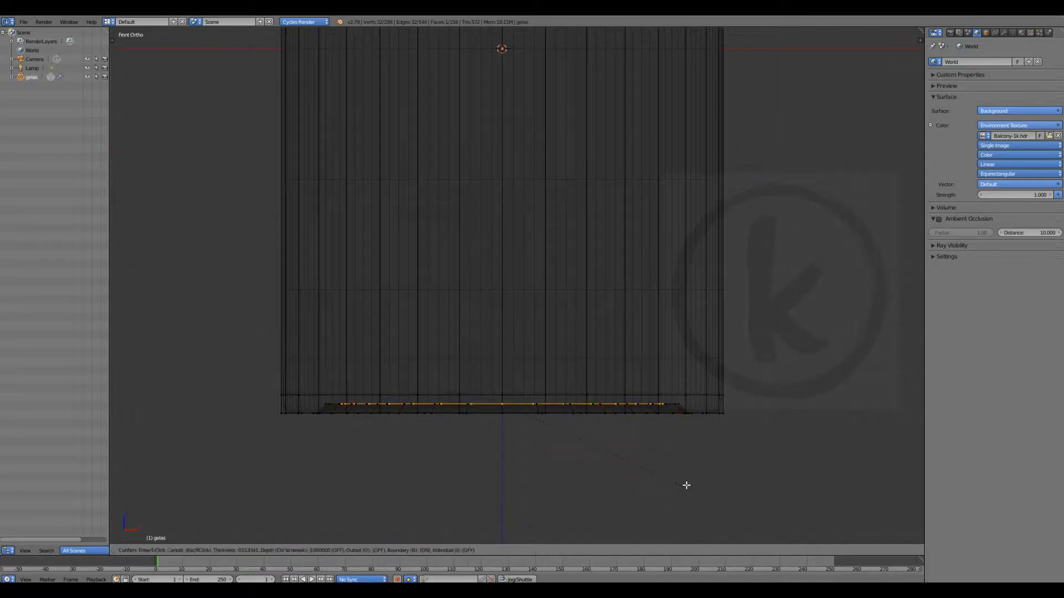
Inset the recessed bottom face once more and poke it into triangles meeting at the center
{"action": "scroll", "coordinate": [643, 466], "scroll_direction": "down", "scroll_amount": 3}
{"action": "middle_click_drag", "start_coordinate": [559, 422], "coordinate": [548, 377]}
{"action": "key", "text": "z"}
{"action": "left_click", "coordinate": [553, 409]}
Fill the open top of the glass with a face and inset it to leave a thin rim
{"action": "middle_click_drag", "start_coordinate": [545, 288], "coordinate": [543, 371]}
{"action": "middle_click_drag", "start_coordinate": [541, 146], "coordinate": [539, 306], "text": "shift"}
{"action": "middle_click_drag", "start_coordinate": [584, 210], "coordinate": [578, 234]}
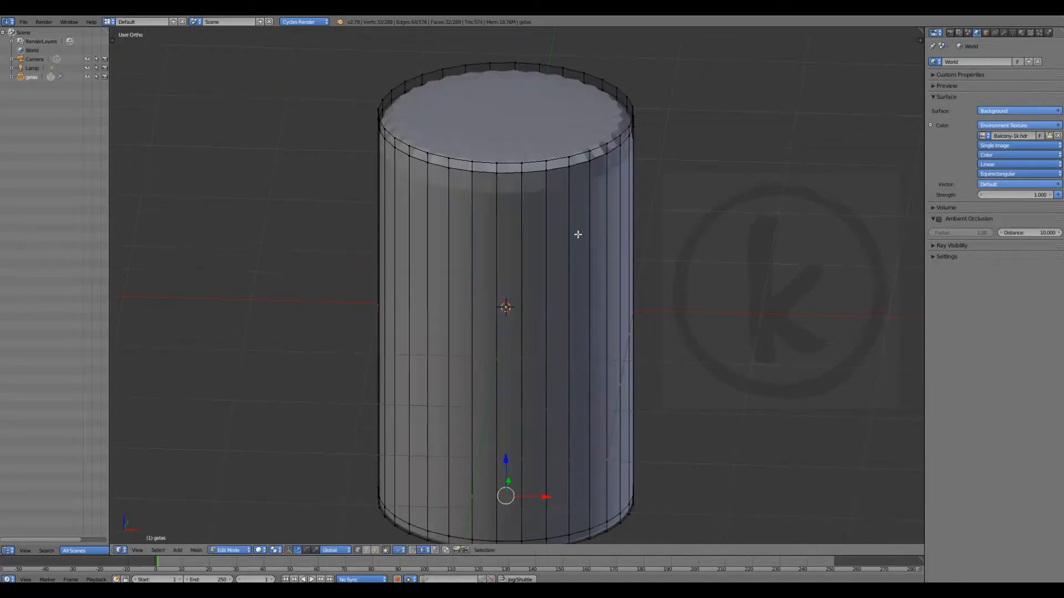
{"action": "key", "text": "f"}
{"action": "key", "text": "i"}
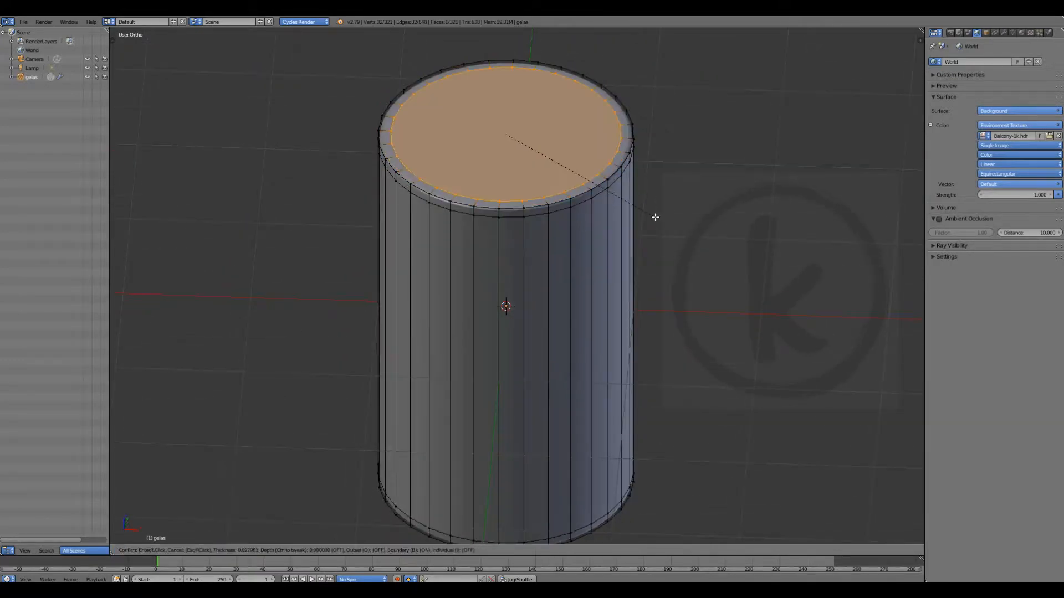
{"action": "left_click", "coordinate": [673, 218]}
Extrude the inset top face down inside the glass, leaving a thick base below the inner floor
{"action": "key", "text": "KP_1"}
{"action": "scroll", "coordinate": [515, 188], "scroll_direction": "down", "scroll_amount": 1}
{"action": "key", "text": "z"}
{"action": "middle_click_drag", "start_coordinate": [522, 187], "coordinate": [518, 160], "text": "shift"}
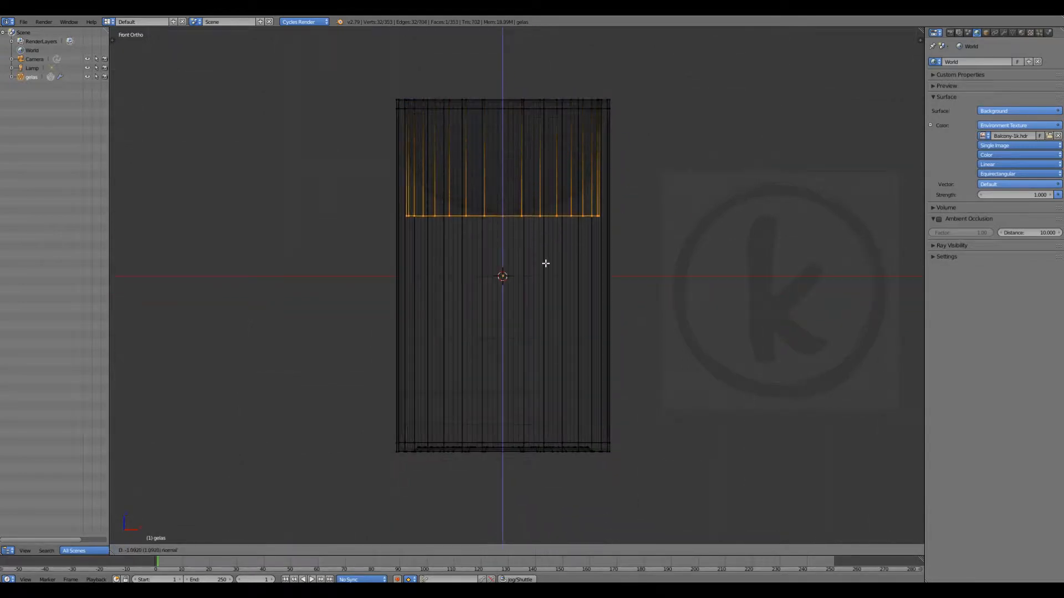
{"action": "left_click", "coordinate": [570, 459]}
{"action": "middle_click_drag", "start_coordinate": [512, 419], "coordinate": [505, 307], "text": "shift"}
{"action": "scroll", "coordinate": [501, 309], "scroll_direction": "up", "scroll_amount": 1}
{"action": "key", "text": "g"}
{"action": "key", "text": "z"}
{"action": "left_click", "coordinate": [498, 284]}
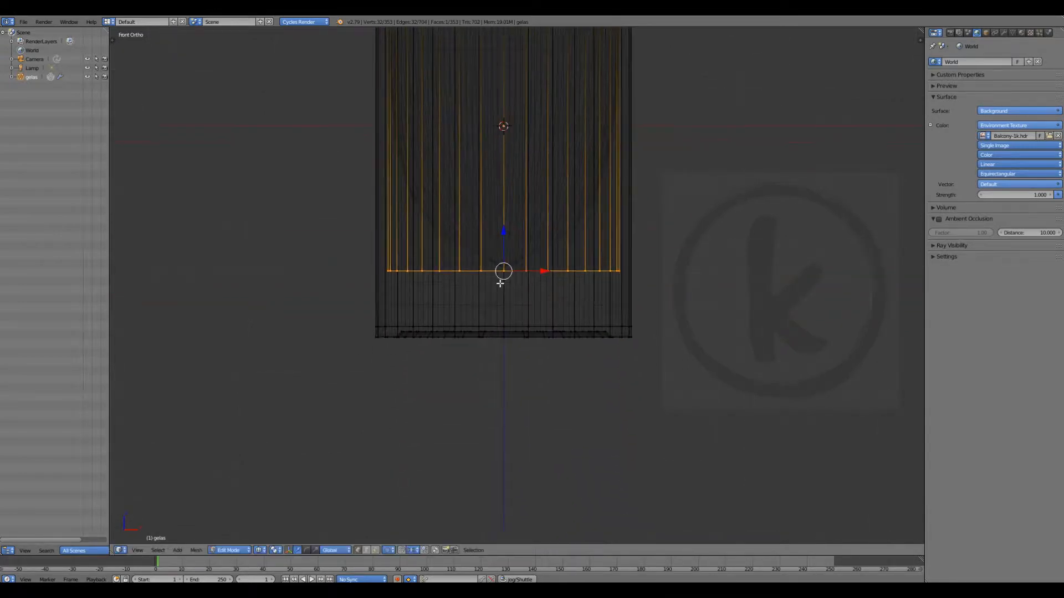
Extrude the inner floor slightly deeper, inset it and poke the resulting face
{"action": "scroll", "coordinate": [521, 280], "scroll_direction": "up", "scroll_amount": 1}
{"action": "key", "text": "e"}
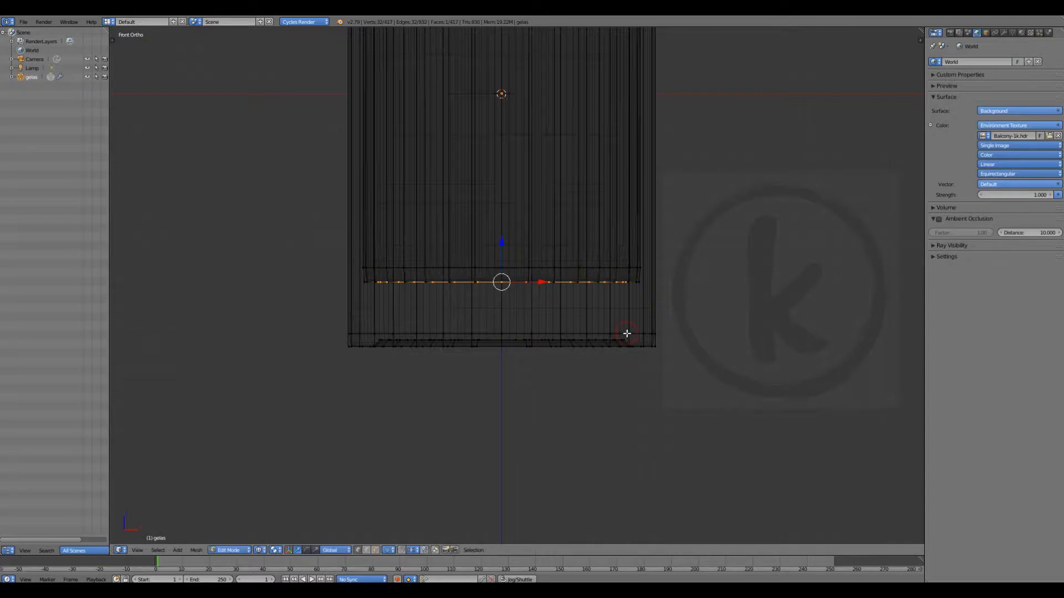
{"action": "key", "text": "alt+p"}
Examine the hollowed glass in solid view outside edit mode
{"action": "scroll", "coordinate": [523, 216], "scroll_direction": "down", "scroll_amount": 5}
{"action": "key", "text": "z"}
{"action": "middle_click_drag", "start_coordinate": [523, 216], "coordinate": [479, 272]}
{"action": "scroll", "coordinate": [525, 228], "scroll_direction": "up", "scroll_amount": 2}
{"action": "key", "text": "Tab"}
{"action": "middle_click_drag", "start_coordinate": [519, 229], "coordinate": [520, 261], "text": "shift"}
{"action": "key", "text": "t"}
{"action": "key", "text": "t"}
{"action": "key", "text": "KP_1"}
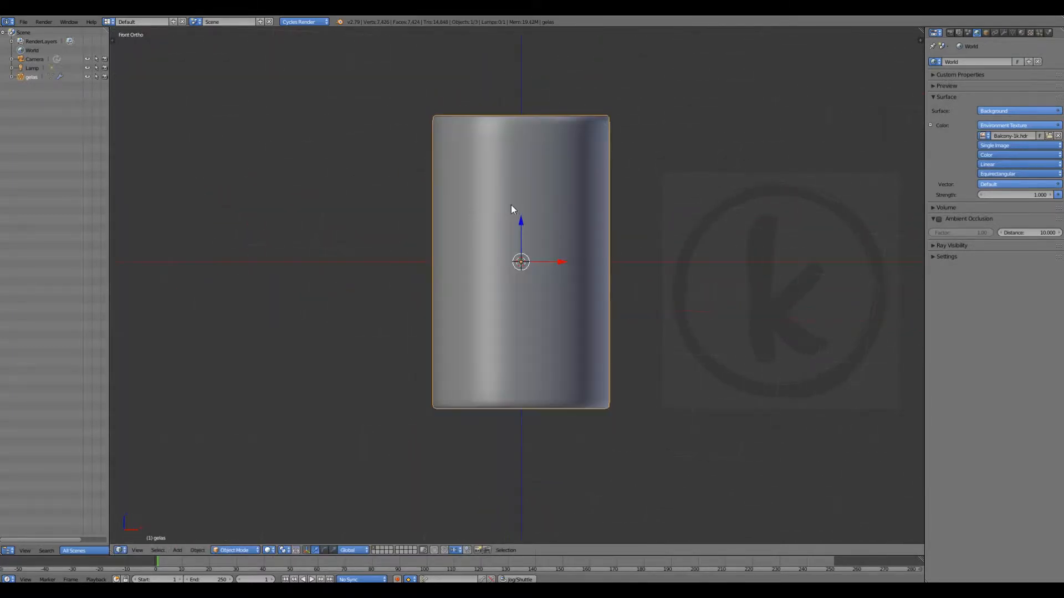
Add three evenly spaced horizontal loop cuts around the outer wall of the glass
{"action": "middle_click_drag", "start_coordinate": [525, 200], "coordinate": [525, 246], "text": "shift"}
{"action": "scroll", "coordinate": [525, 247], "scroll_direction": "up", "scroll_amount": 2}
{"action": "key", "text": "Tab"}
{"action": "scroll", "coordinate": [526, 247], "scroll_direction": "down", "scroll_amount": 1}
{"action": "key", "text": "ctrl+r"}
{"action": "left_click", "coordinate": [533, 303]}
{"action": "scroll", "coordinate": [561, 190], "scroll_direction": "up", "scroll_amount": 2}
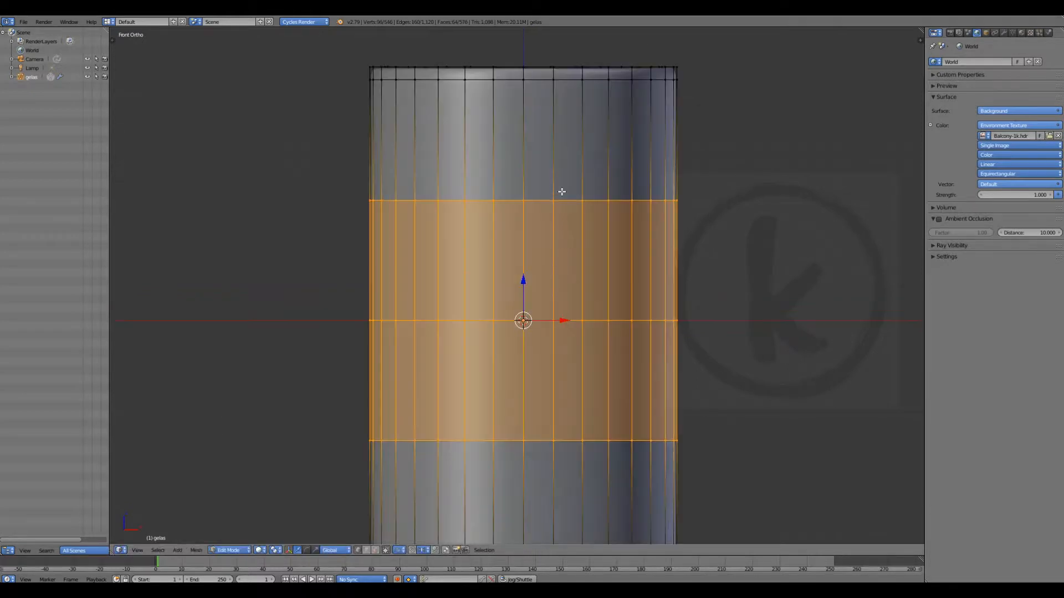
Add three evenly spaced horizontal loop cuts around the inner wall and return to solid shading
{"action": "middle_click_drag", "start_coordinate": [560, 190], "coordinate": [560, 323]}
{"action": "key", "text": "KP_1"}
{"action": "key", "text": "z"}
{"action": "key", "text": "a"}
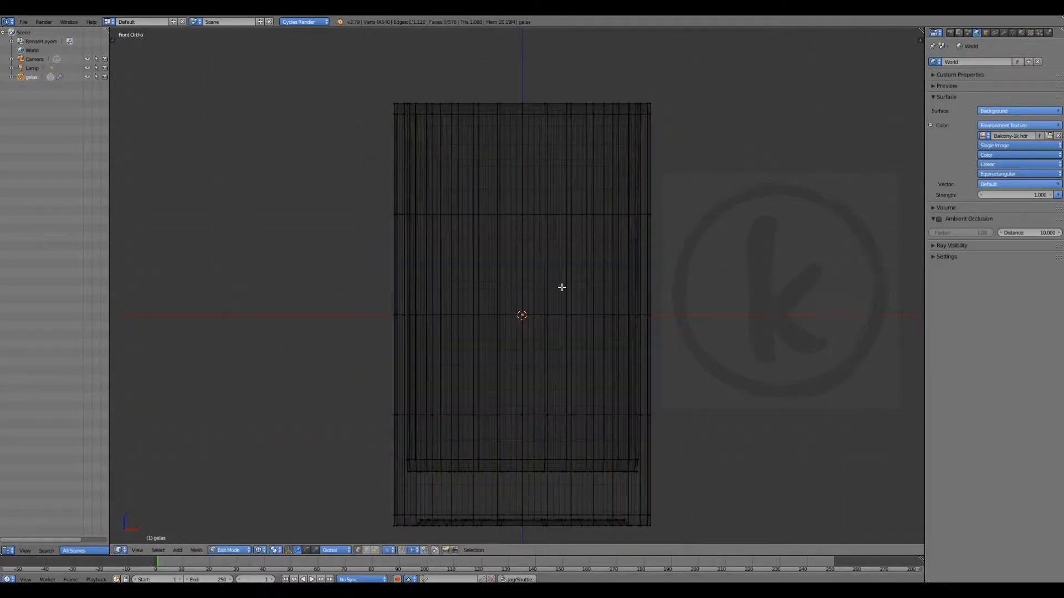
{"action": "key", "text": "ctrl+r"}
{"action": "scroll", "coordinate": [404, 247], "scroll_direction": "up", "scroll_amount": 1}
{"action": "double_click", "coordinate": [404, 247]}
{"action": "scroll", "coordinate": [554, 238], "scroll_direction": "down", "scroll_amount": 1}
{"action": "key", "text": "z"}
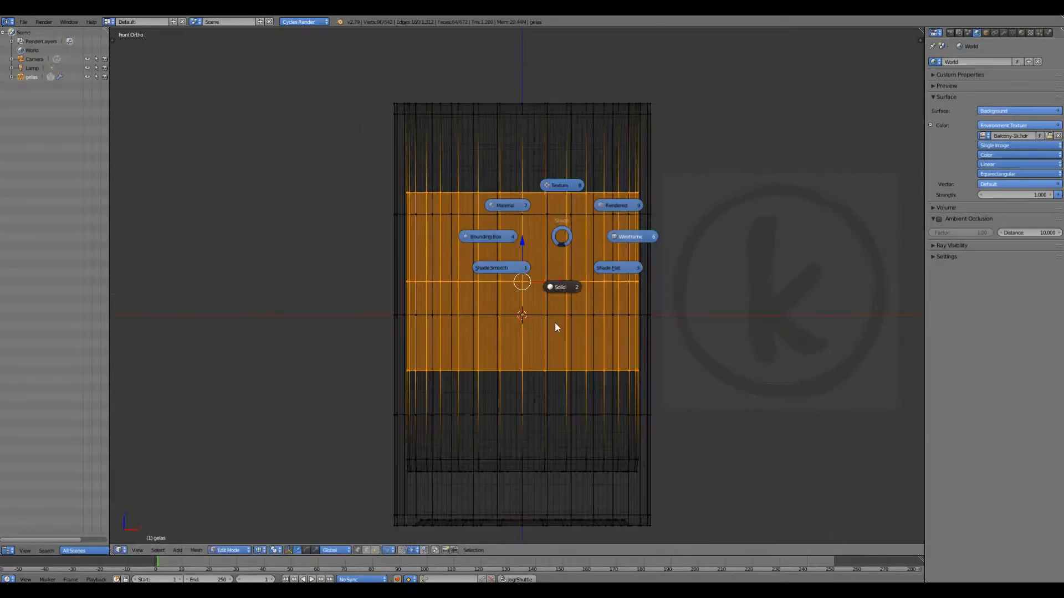
Leave edit mode and hide the finished glass in the front view
{"action": "scroll", "coordinate": [551, 249], "scroll_direction": "down", "scroll_amount": 2}
{"action": "middle_click_drag", "start_coordinate": [547, 222], "coordinate": [542, 292]}
{"action": "key", "text": "Tab"}
{"action": "scroll", "coordinate": [535, 248], "scroll_direction": "up", "scroll_amount": 1}
{"action": "scroll", "coordinate": [535, 249], "scroll_direction": "down", "scroll_amount": 1}
{"action": "middle_click_drag", "start_coordinate": [535, 249], "coordinate": [546, 224]}
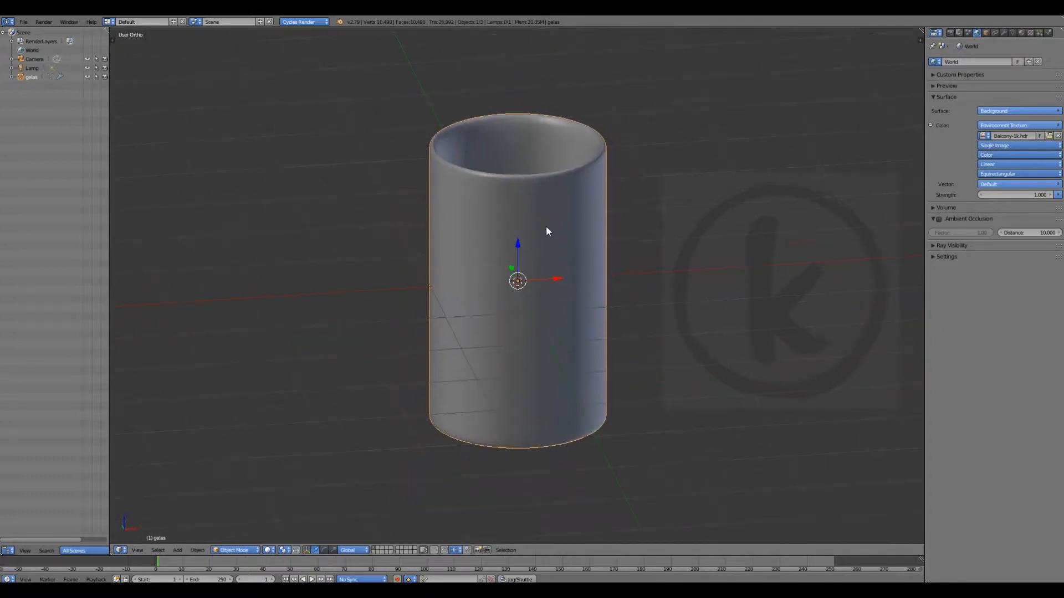
{"action": "key", "text": "KP_1"}
{"action": "scroll", "coordinate": [518, 236], "scroll_direction": "down", "scroll_amount": 3}
{"action": "scroll", "coordinate": [515, 244], "scroll_direction": "up", "scroll_amount": 2}
{"action": "key", "text": "h"}
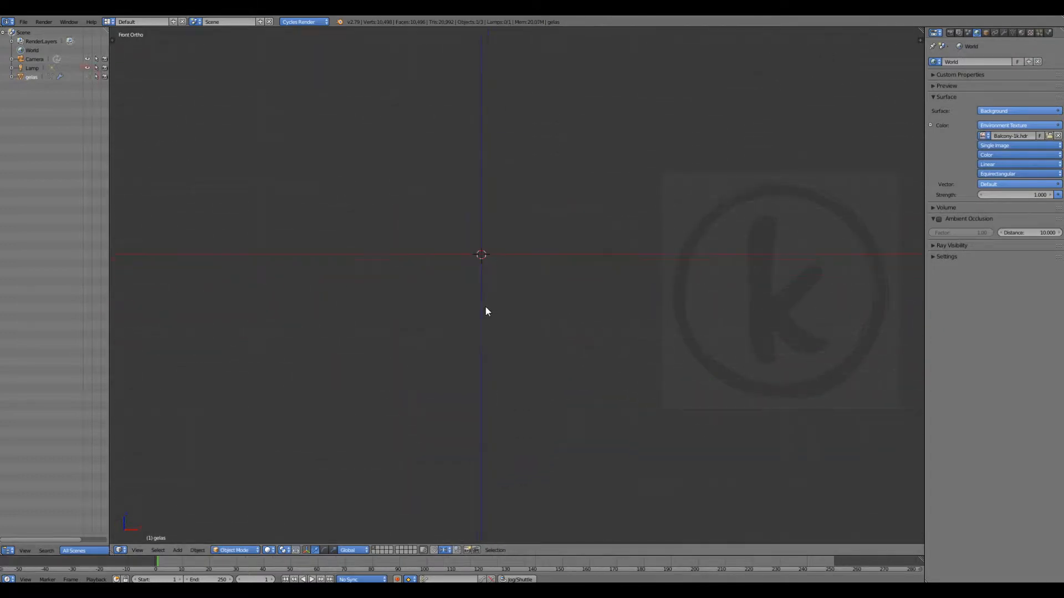
Add a cube at the origin and name it "es batu"
{"action": "key", "text": "shift+a"}
{"action": "left_click", "coordinate": [531, 323]}
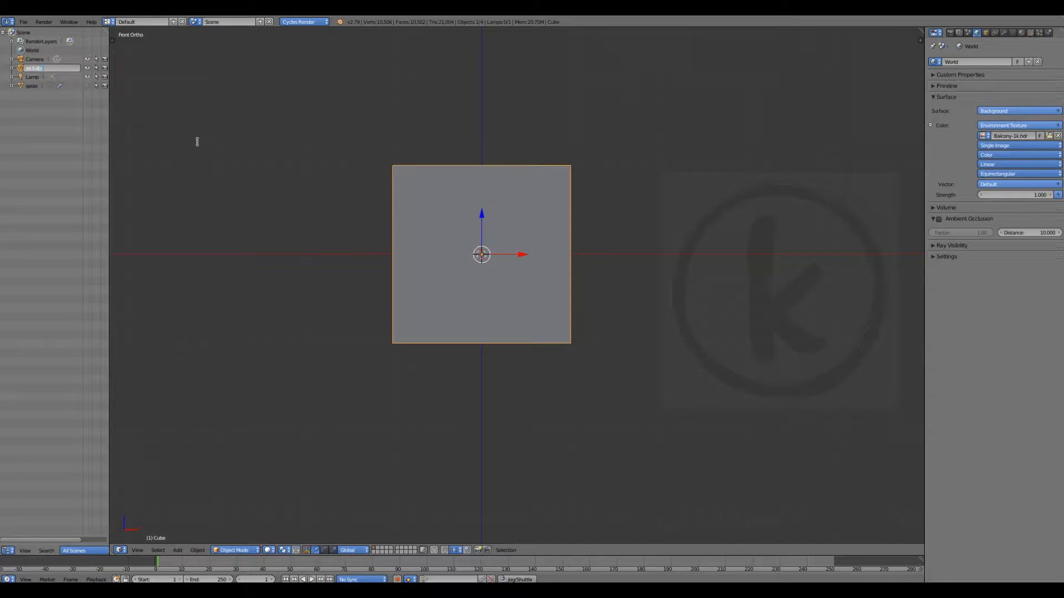
{"action": "left_click", "coordinate": [1004, 33]}
{"action": "left_click", "coordinate": [962, 65]}
Subdivide the cube mesh twice and give it a level 2 Subdivision Surface modifier
{"action": "key", "text": "Tab"}
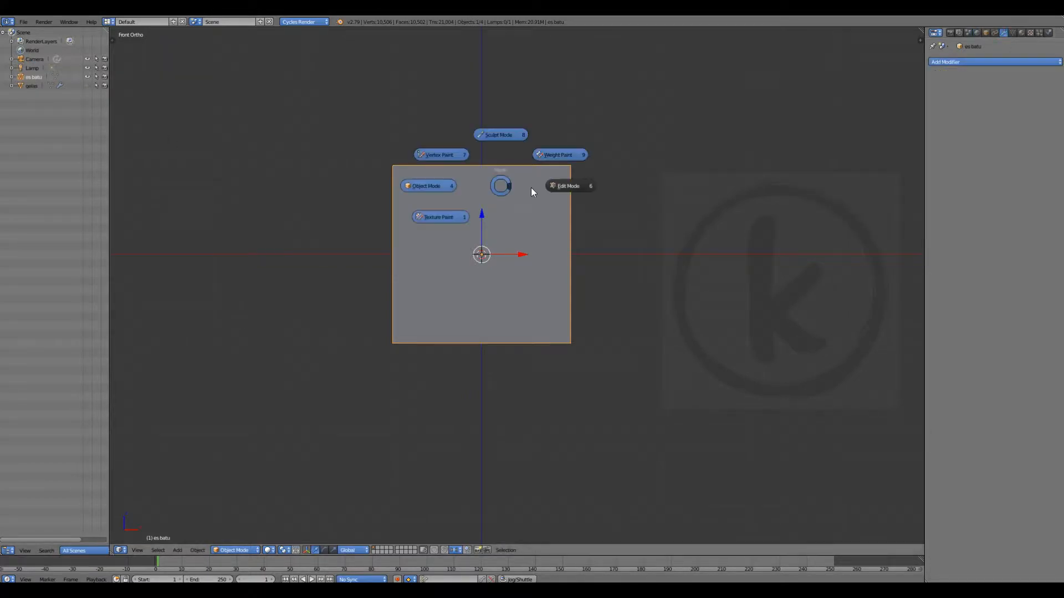
{"action": "left_click", "coordinate": [535, 191]}
{"action": "key", "text": "w"}
{"action": "left_click", "coordinate": [474, 298]}
{"action": "key", "text": "w"}
{"action": "left_click", "coordinate": [473, 301]}
{"action": "key", "text": "ctrl+2"}
{"action": "key", "text": "Tab"}
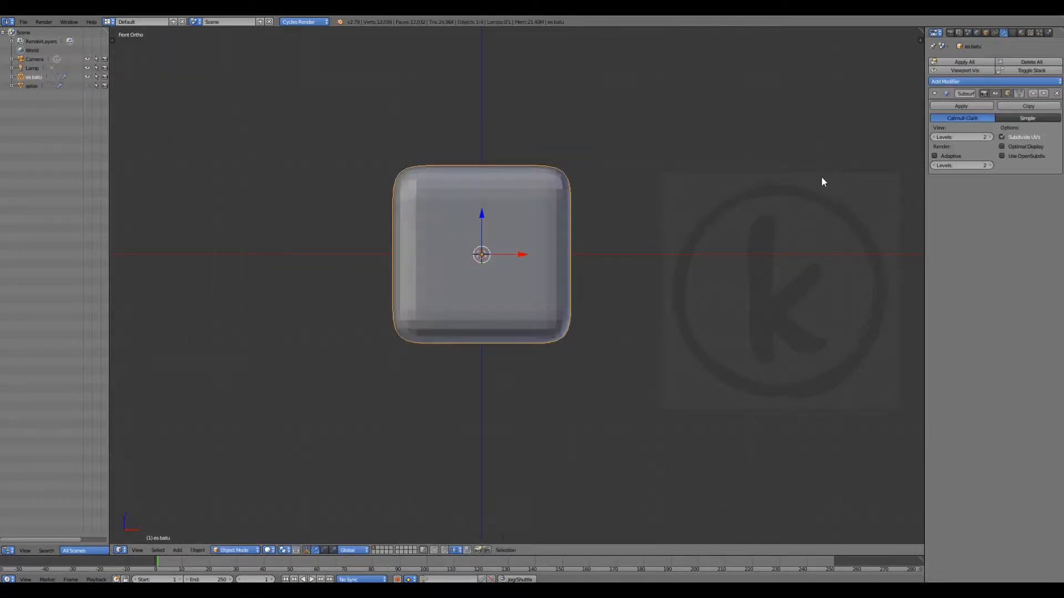
Add a Displace modifier to the cube with a new Voronoi texture of size 1.00
{"action": "left_click", "coordinate": [962, 81]}
{"action": "left_click", "coordinate": [964, 151]}
{"action": "left_click", "coordinate": [1057, 206]}
{"action": "left_click", "coordinate": [975, 78]}
{"action": "left_click", "coordinate": [986, 87]}
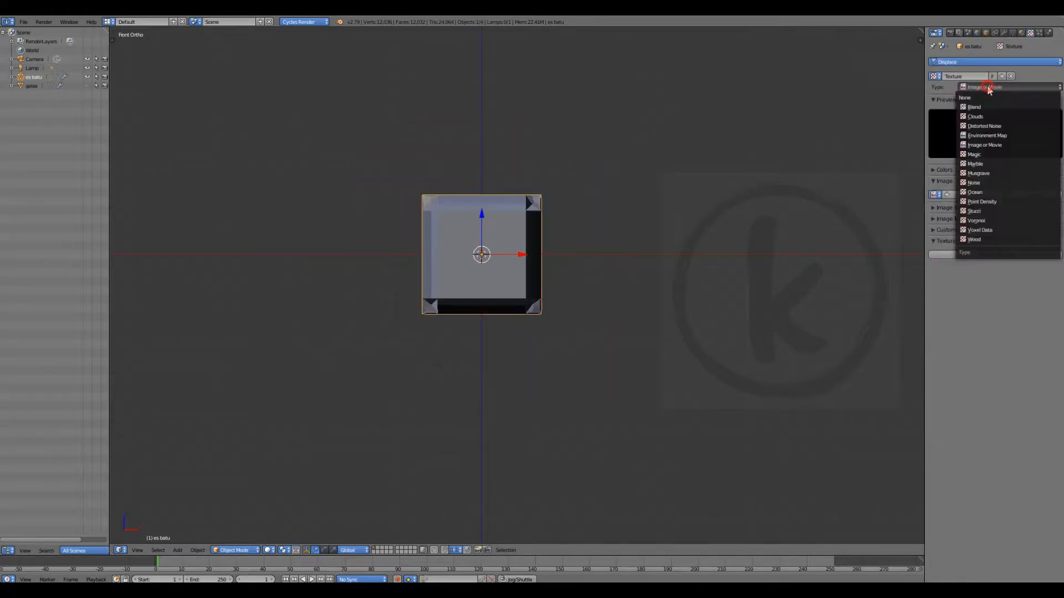
{"action": "left_click", "coordinate": [975, 220]}
{"action": "type", "text": "1"}
{"action": "key", "text": "Return"}
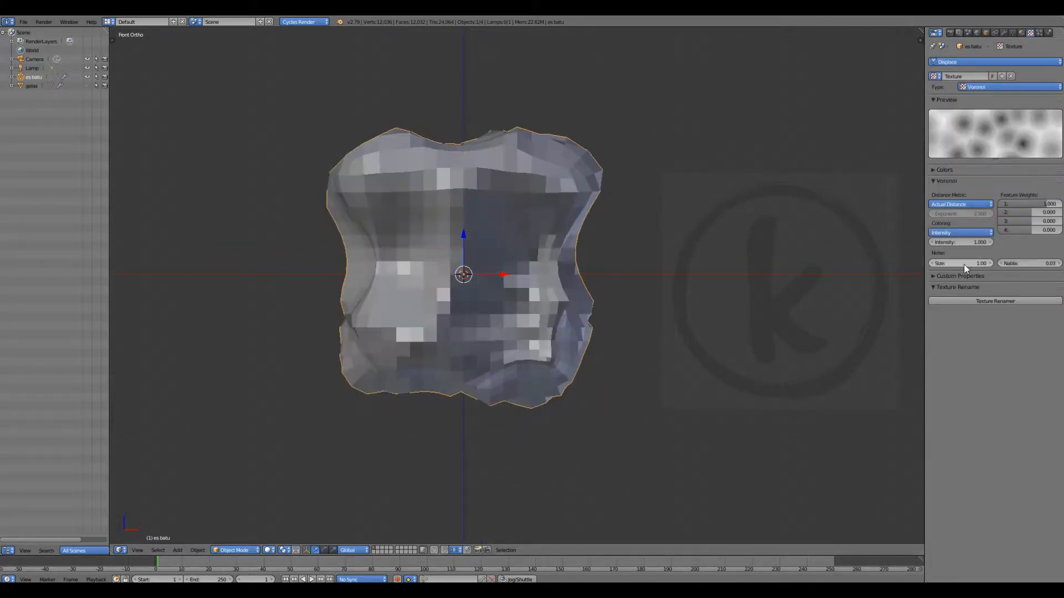
Set the Displace strength to 0.15 and shade the ice cube smooth
{"action": "left_click", "coordinate": [1004, 33]}
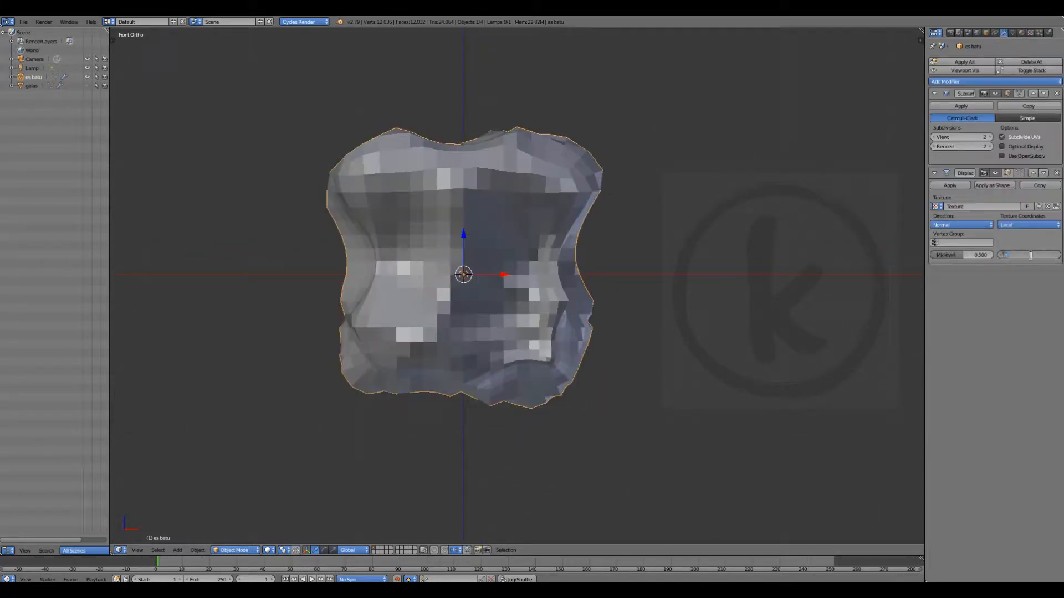
{"action": "type", "text": "0.15"}
{"action": "key", "text": "Return"}
{"action": "mouse_move", "coordinate": [507, 294]}
{"action": "middle_mouse_down"}
{"action": "mouse_move", "coordinate": [401, 298]}
{"action": "mouse_move", "coordinate": [554, 245]}
{"action": "mouse_move", "coordinate": [525, 295]}
{"action": "middle_mouse_up"}
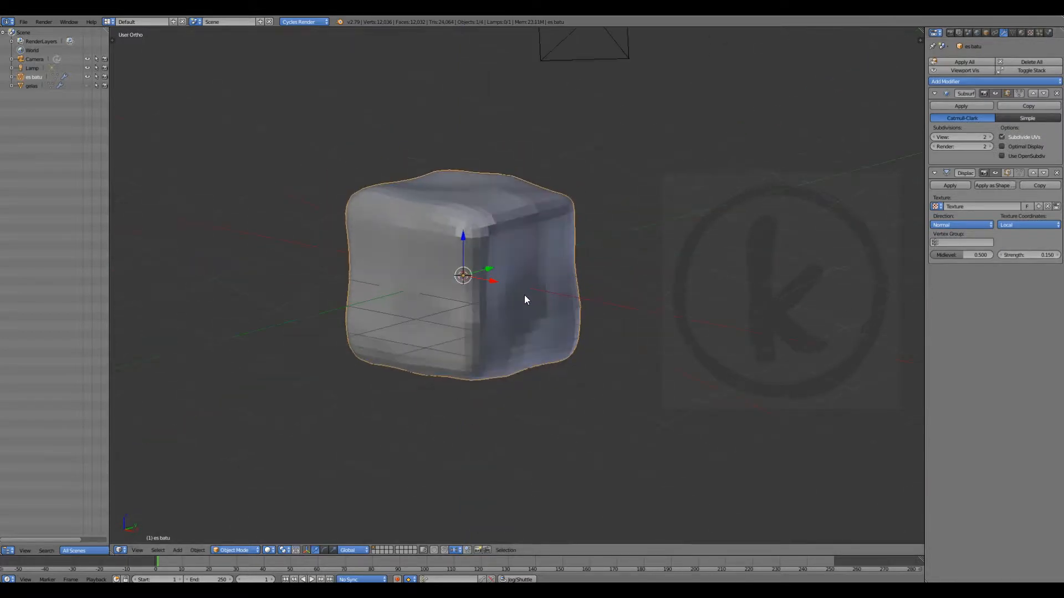
{"action": "key", "text": "t"}
{"action": "key", "text": "KP_1"}
{"action": "scroll", "coordinate": [569, 279], "scroll_direction": "up", "scroll_amount": 2}
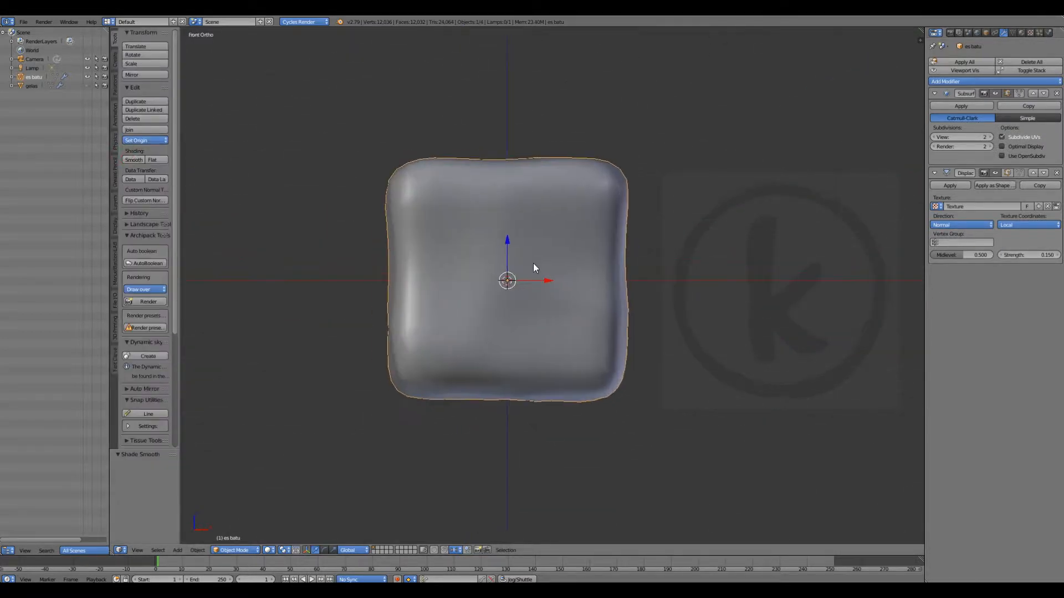
Duplicate the ice cube in place and name the copy "gelembung"
{"action": "key", "text": "shift+d"}
{"action": "key", "text": "Escape"}
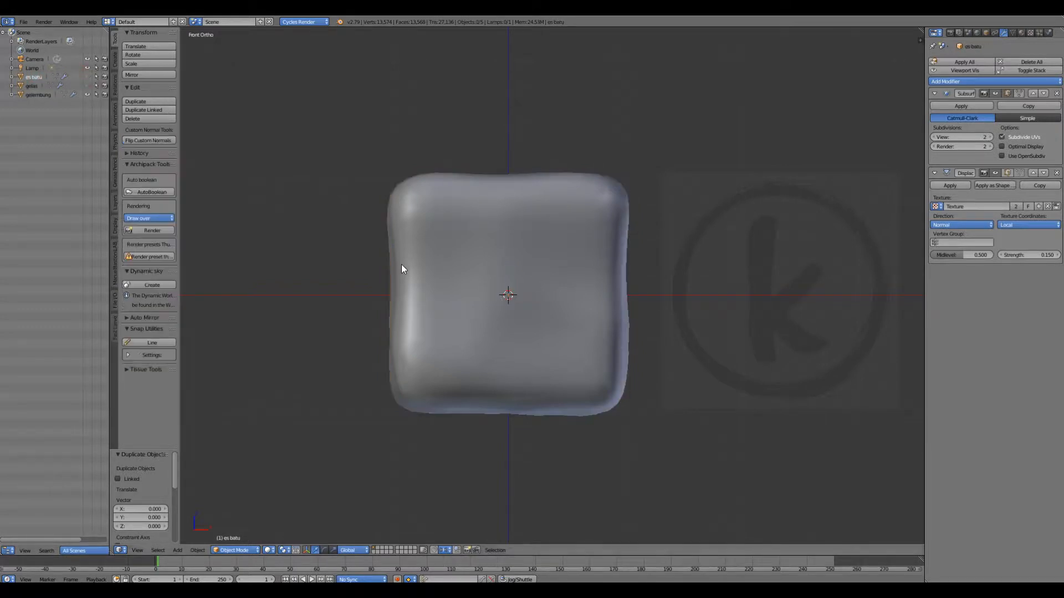
{"action": "key", "text": "t"}
Add a Particle System to the gelembung cube and show the objects in wireframe
{"action": "left_click", "coordinate": [992, 81]}
{"action": "left_click", "coordinate": [1009, 169]}
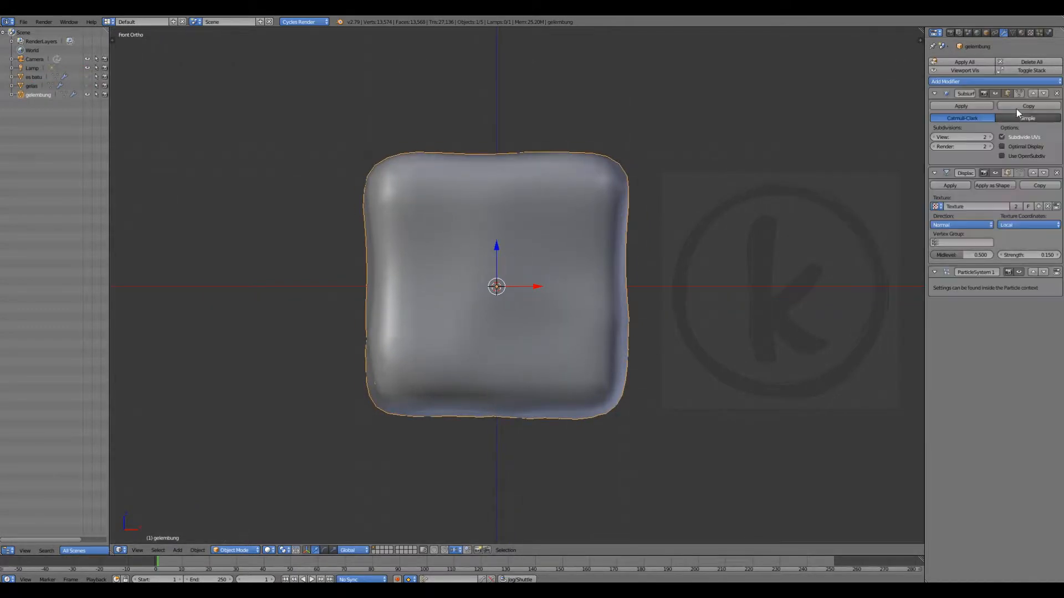
{"action": "left_click", "coordinate": [1039, 33]}
{"action": "left_click", "coordinate": [554, 314]}
Add an icosphere at the cube's center and scale it down to a small bubble
{"action": "key", "text": "shift+a"}
{"action": "mouse_move", "coordinate": [516, 309]}
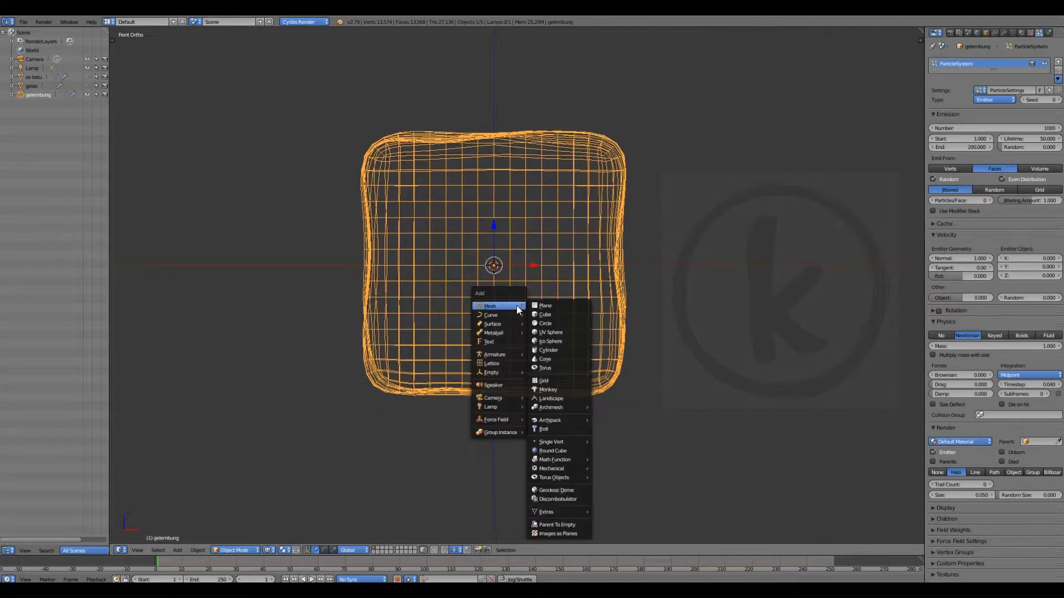
{"action": "left_click", "coordinate": [546, 344]}
{"action": "key", "text": "s"}
{"action": "left_click", "coordinate": [525, 297]}
Render gelembung's particles as the Icosphere object with size 1.000 and random size 0.400
{"action": "right_click", "coordinate": [612, 218]}
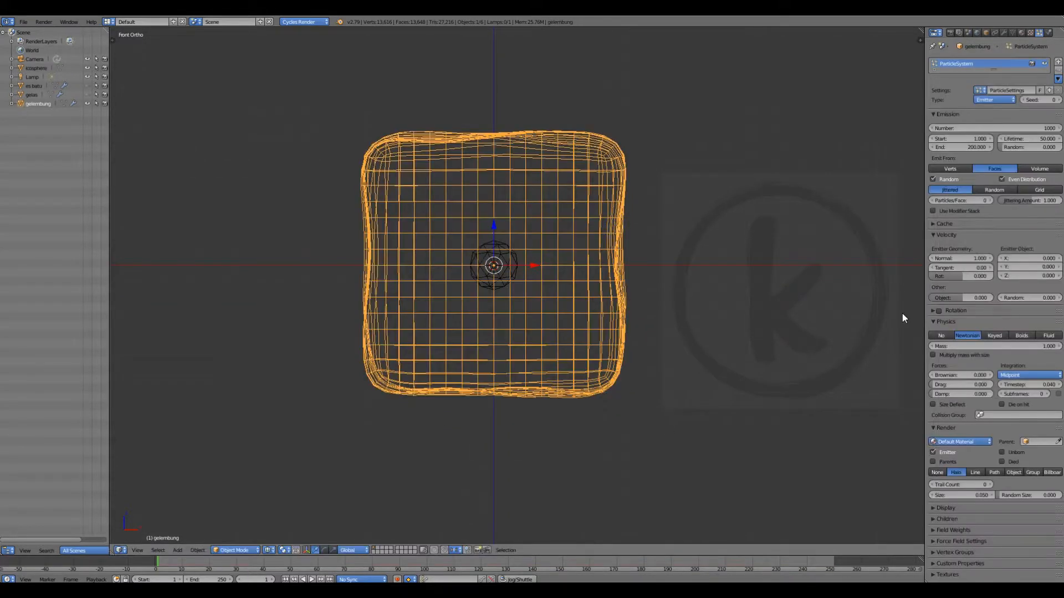
{"action": "left_click", "coordinate": [1013, 472]}
{"action": "left_click", "coordinate": [1016, 481]}
{"action": "left_click", "coordinate": [985, 523]}
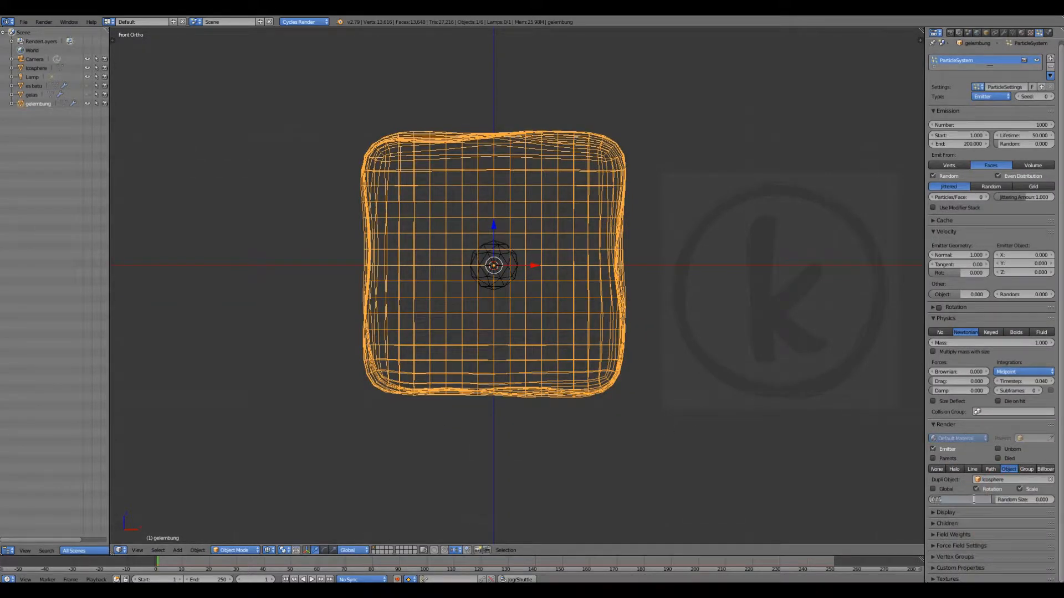
Set the particle number to 5000 and move the timeline to frame 2 so few bubbles are emitted
{"action": "left_click", "coordinate": [631, 562]}
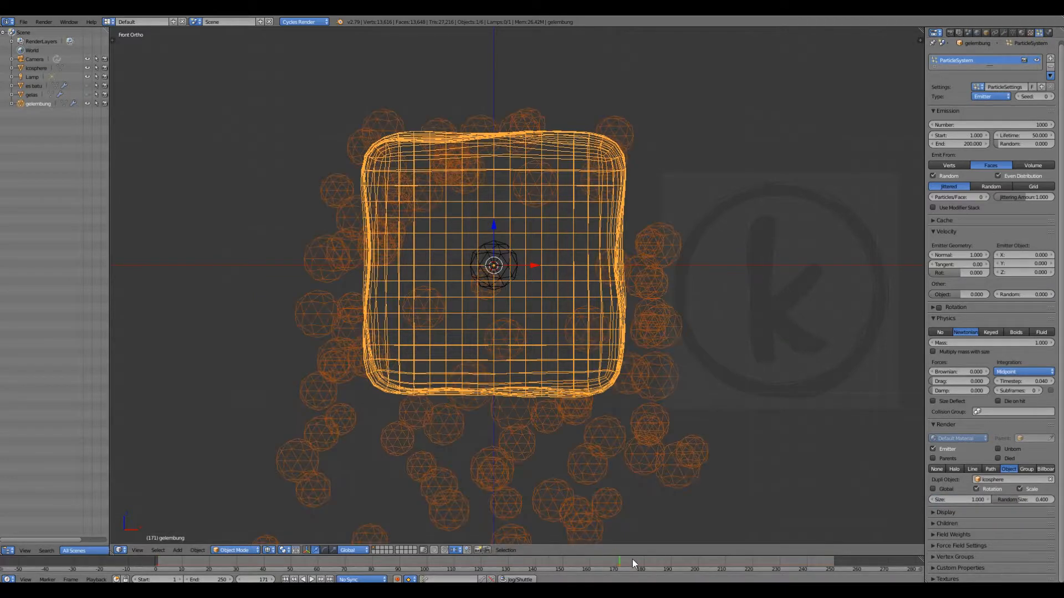
{"action": "left_click_drag", "start_coordinate": [628, 556], "coordinate": [168, 534]}
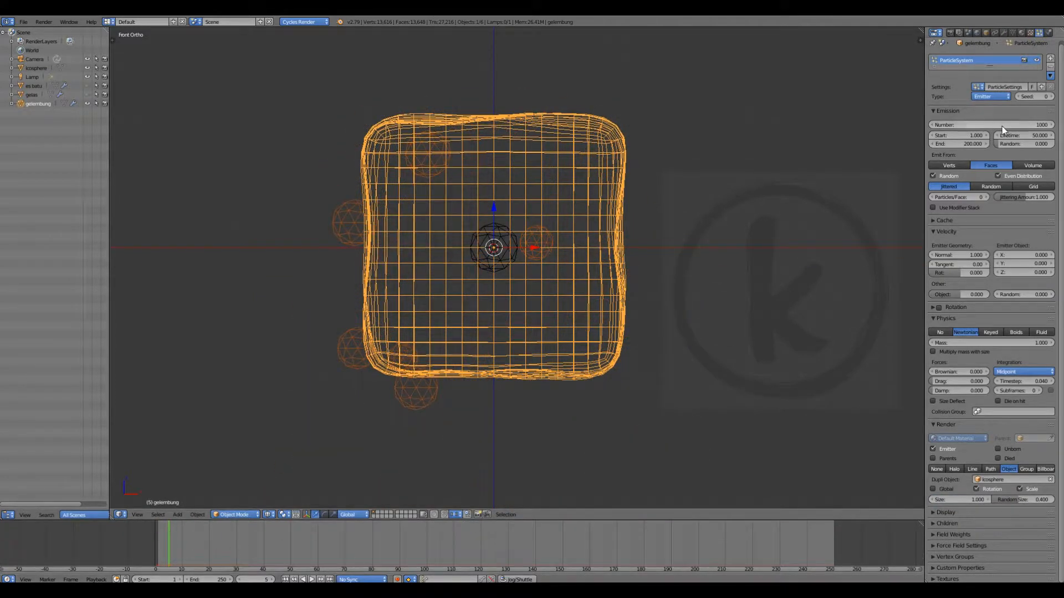
{"action": "key", "text": "Return"}
{"action": "left_click_drag", "start_coordinate": [170, 537], "coordinate": [160, 534]}
{"action": "scroll", "coordinate": [565, 340], "scroll_direction": "down", "scroll_amount": 1}
{"action": "middle_click_drag", "start_coordinate": [566, 340], "coordinate": [638, 364]}
{"action": "key", "text": "KP_1"}
{"action": "scroll", "coordinate": [481, 297], "scroll_direction": "up", "scroll_amount": 1}
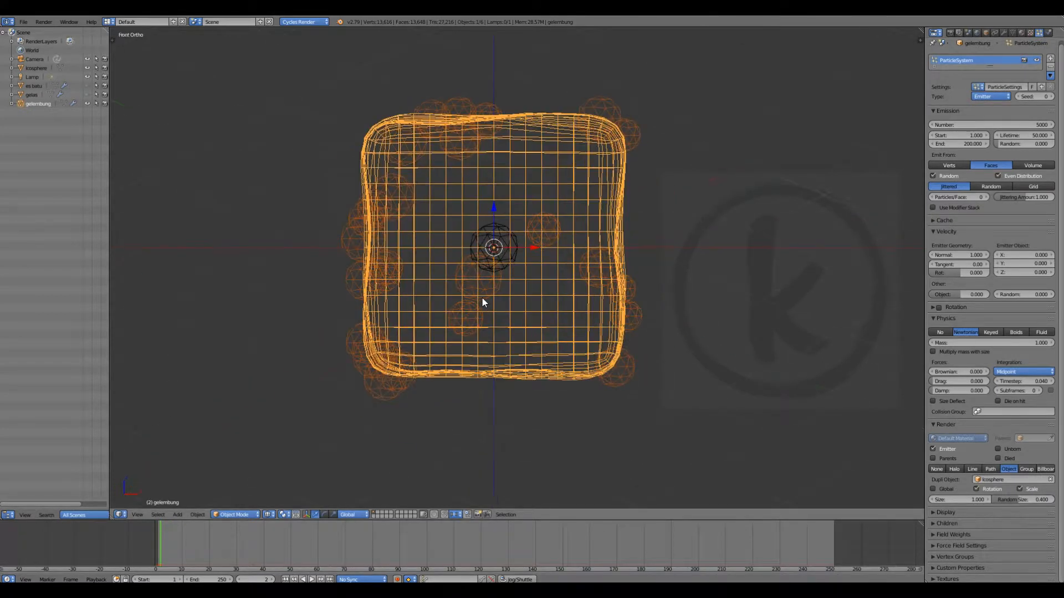
Scale the source icosphere down slightly and reselect the gelembung cube
{"action": "scroll", "coordinate": [530, 278], "scroll_direction": "up", "scroll_amount": 1}
{"action": "right_click", "coordinate": [497, 255]}
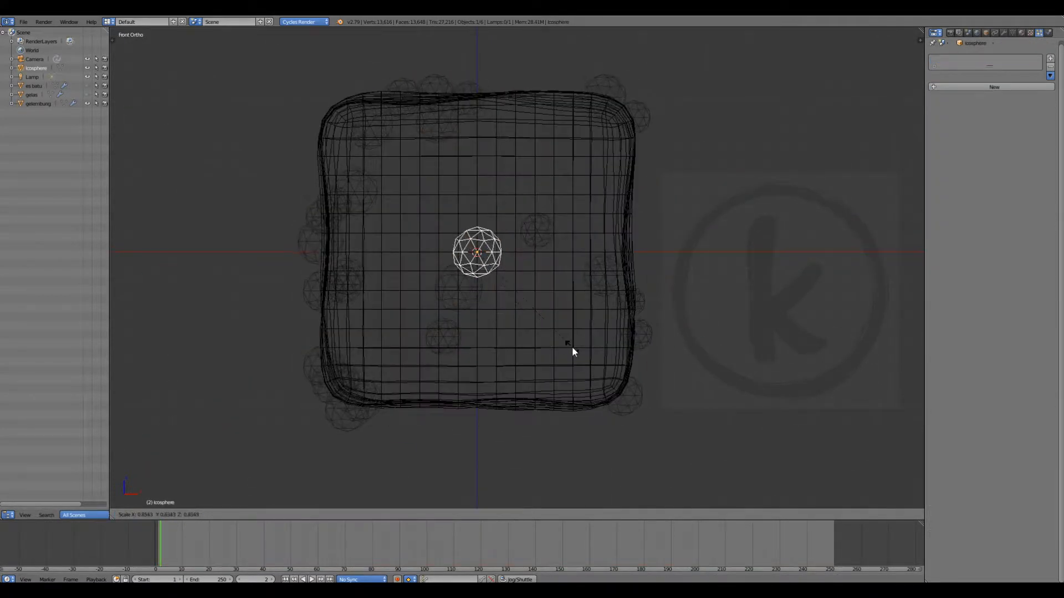
{"action": "right_click", "coordinate": [629, 300]}
Make the gelembung cube's particle duplicates real so the bubbles become separate icosphere objects
{"action": "left_click", "coordinate": [1003, 34]}
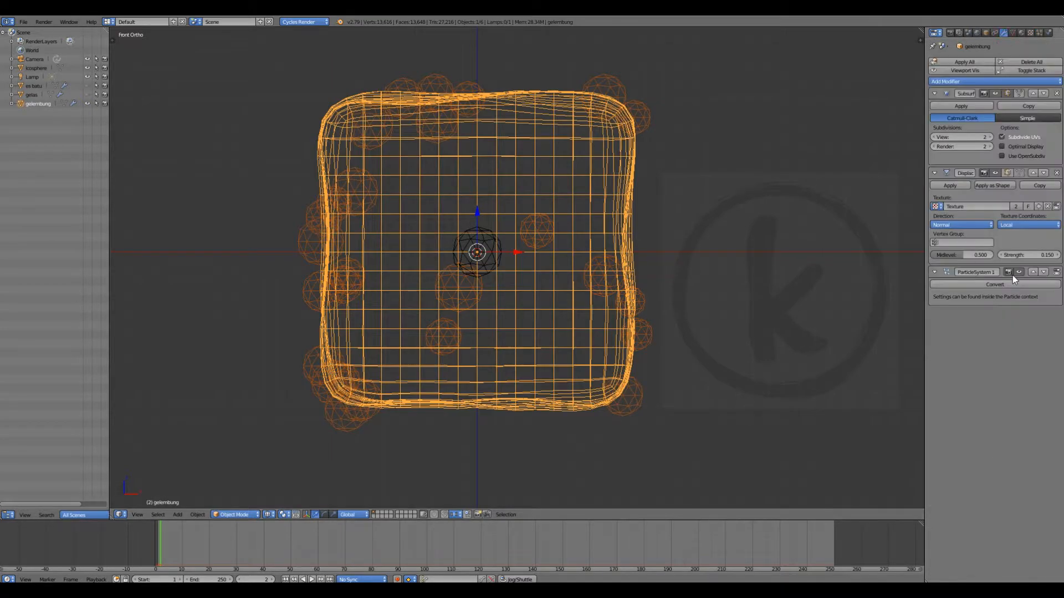
{"action": "left_click", "coordinate": [1005, 285]}
{"action": "key", "text": "t"}
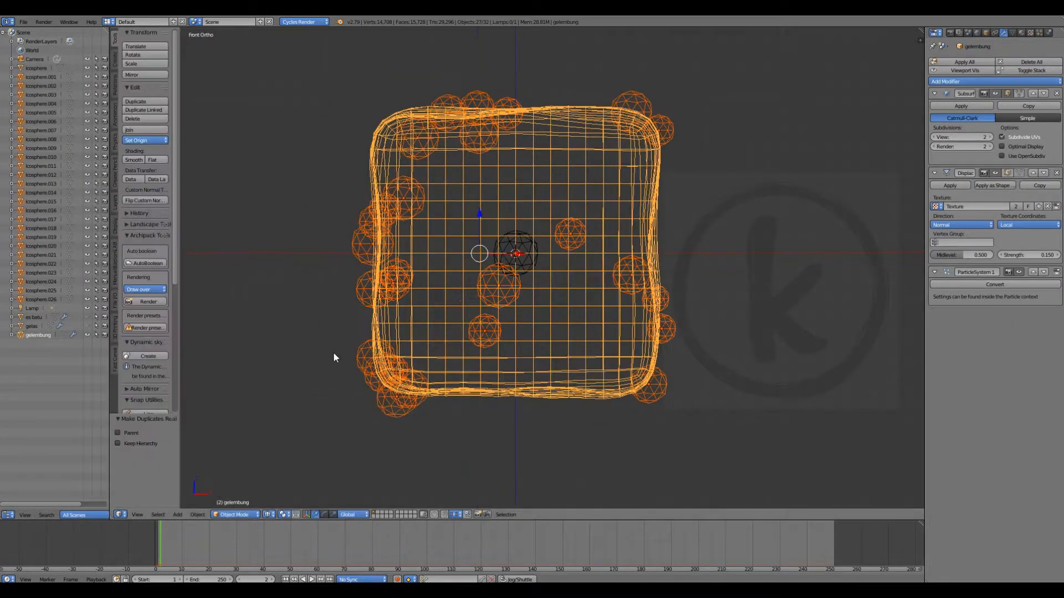
Change the selection with the Invert action and select only the gelembung cube
{"action": "key", "text": "a"}
{"action": "left_click", "coordinate": [143, 441]}
{"action": "left_click", "coordinate": [155, 403]}
{"action": "right_click", "coordinate": [550, 399]}
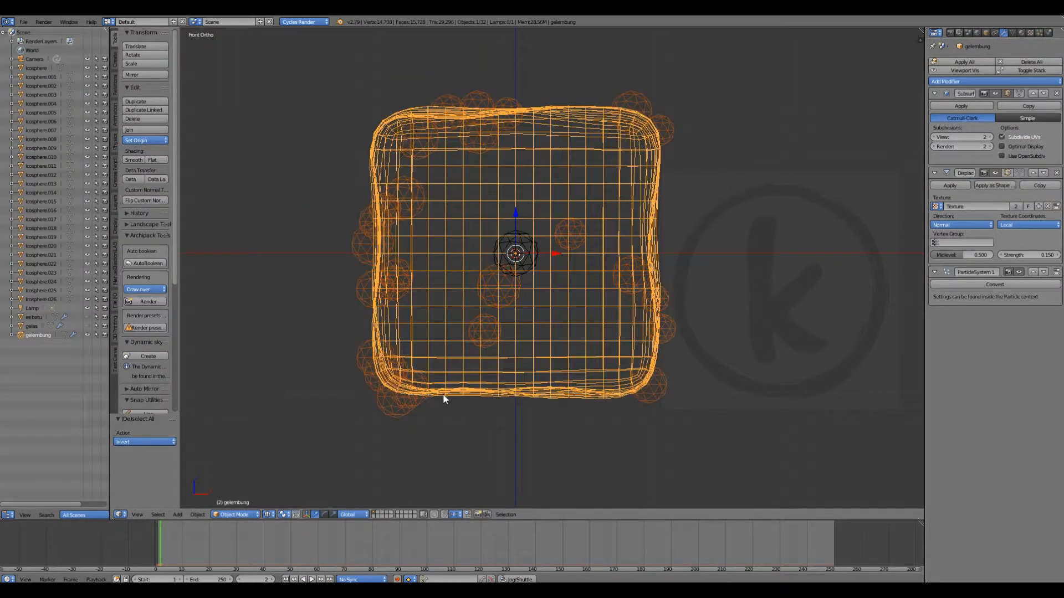
{"action": "key", "text": "g"}
{"action": "right_click", "coordinate": [640, 334]}
{"action": "key", "text": "Tab"}
{"action": "key", "text": "Tab"}
{"action": "right_click", "coordinate": [409, 410]}
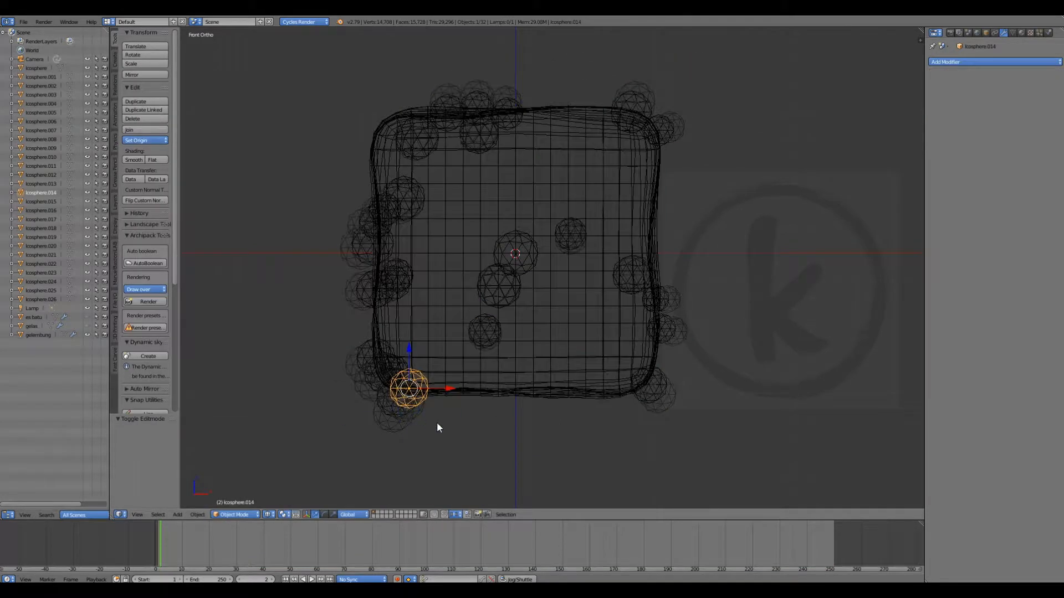
{"action": "right_click", "coordinate": [544, 393]}
{"action": "key", "text": "g"}
{"action": "right_click", "coordinate": [537, 392]}
{"action": "right_click", "coordinate": [409, 391]}
{"action": "right_click", "coordinate": [395, 396]}
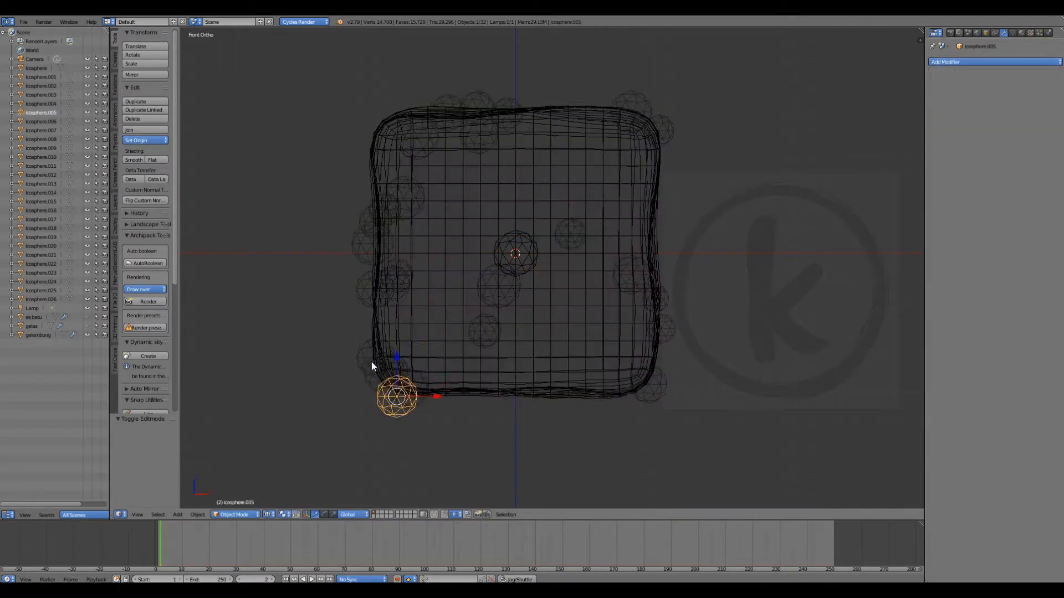
{"action": "right_click", "coordinate": [370, 361]}
{"action": "right_click", "coordinate": [505, 387]}
{"action": "key", "text": "a"}
{"action": "left_click", "coordinate": [143, 442]}
{"action": "left_click", "coordinate": [149, 403]}
{"action": "right_click", "coordinate": [547, 387], "text": "shift"}
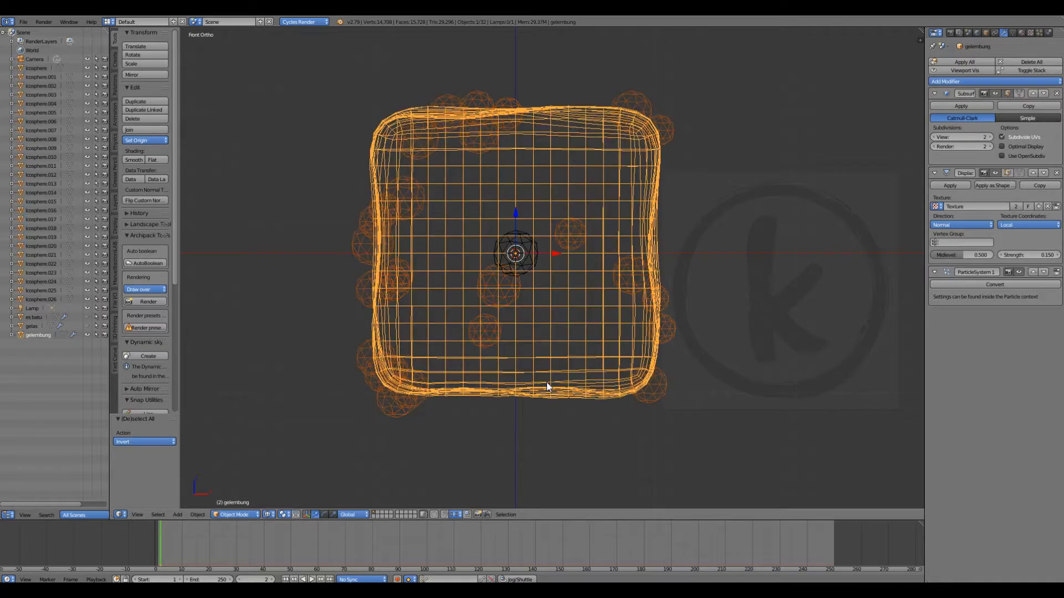
Scale the source icosphere at the origin down and delete the gelembung cube
{"action": "right_click_drag", "start_coordinate": [553, 383], "coordinate": [624, 400]}
{"action": "key", "text": "s"}
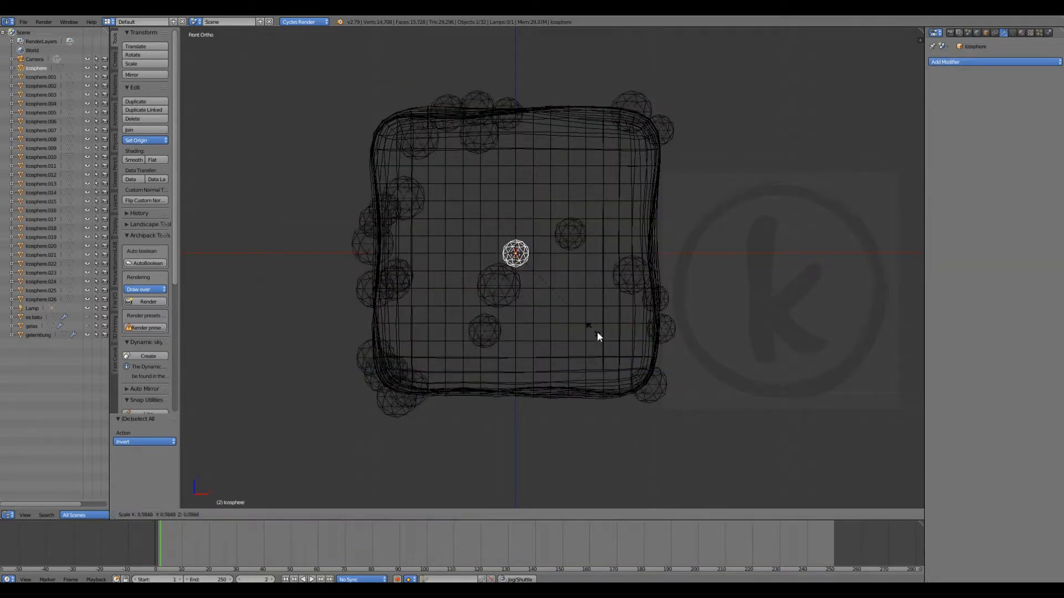
{"action": "left_click", "coordinate": [577, 325]}
{"action": "scroll", "coordinate": [546, 366], "scroll_direction": "down", "scroll_amount": 1}
{"action": "right_click", "coordinate": [544, 370]}
{"action": "key", "text": "x"}
{"action": "left_click", "coordinate": [548, 368]}
Move the source icosphere slightly up and away from the origin, among the other bubbles
{"action": "scroll", "coordinate": [541, 343], "scroll_direction": "up", "scroll_amount": 1}
{"action": "right_click", "coordinate": [514, 262]}
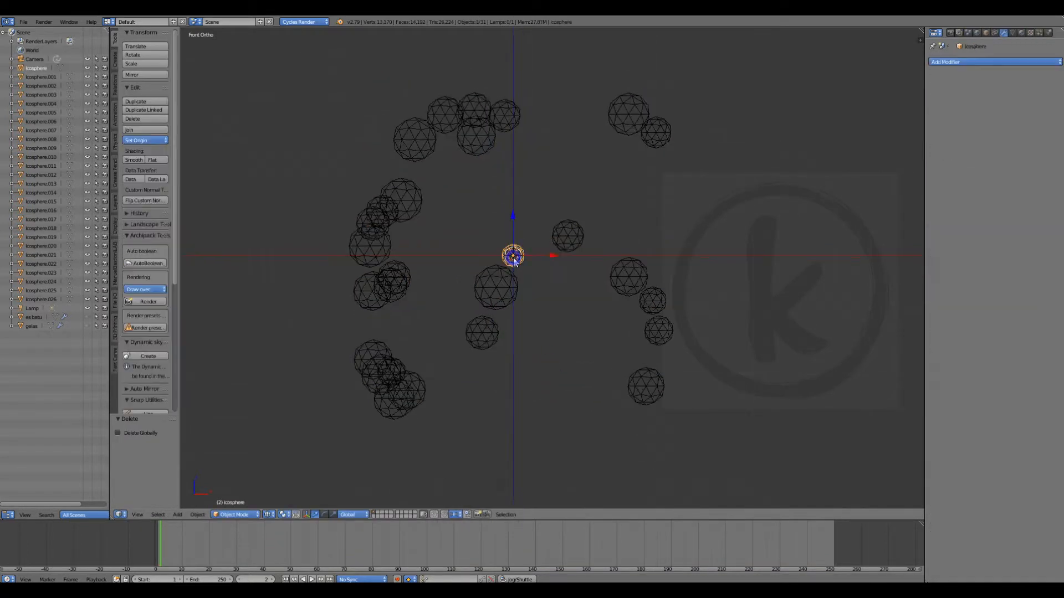
{"action": "left_click", "coordinate": [593, 357]}
{"action": "right_click", "coordinate": [496, 290]}
{"action": "right_click", "coordinate": [482, 333]}
{"action": "right_click", "coordinate": [408, 388]}
{"action": "scroll", "coordinate": [527, 278], "scroll_direction": "down", "scroll_amount": 2}
{"action": "key", "text": "a"}
{"action": "right_click_drag", "start_coordinate": [523, 266], "coordinate": [519, 234]}
Select all the bubbles and scale the whole group down by 0.634
{"action": "key", "text": "a"}
{"action": "key", "text": "b"}
{"action": "left_click_drag", "start_coordinate": [331, 79], "coordinate": [703, 413]}
{"action": "key", "text": "s"}
{"action": "left_click", "coordinate": [681, 419]}
{"action": "key", "text": "ctrl+z"}
{"action": "key", "text": "s"}
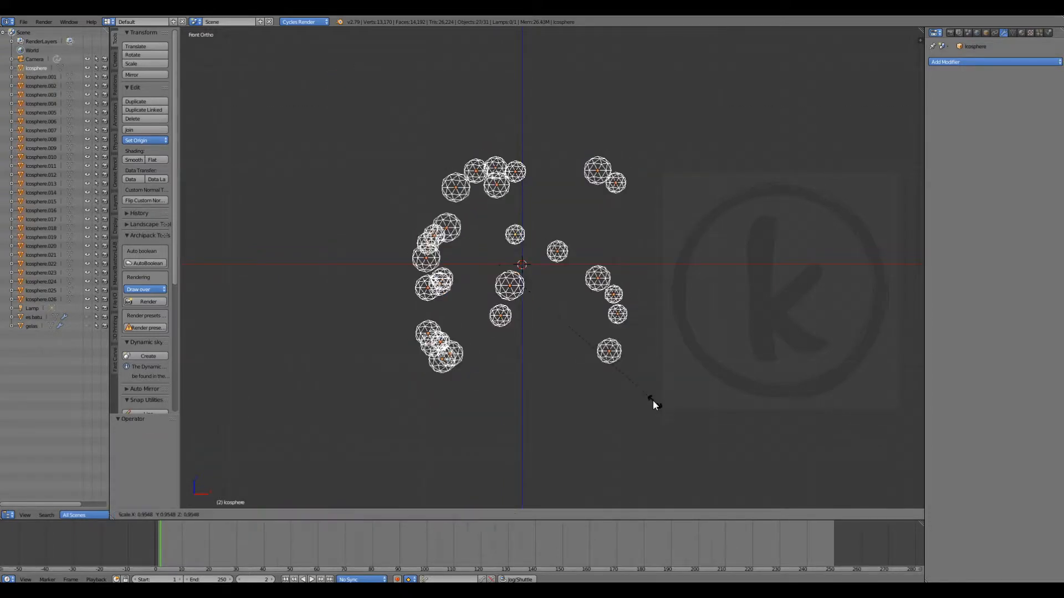
{"action": "left_click", "coordinate": [605, 356]}
Show the ice cube again, rescale the bubble group to fit inside it, and deselect everything
{"action": "left_click", "coordinate": [87, 317]}
{"action": "scroll", "coordinate": [528, 311], "scroll_direction": "up", "scroll_amount": 2}
{"action": "key", "text": "s"}
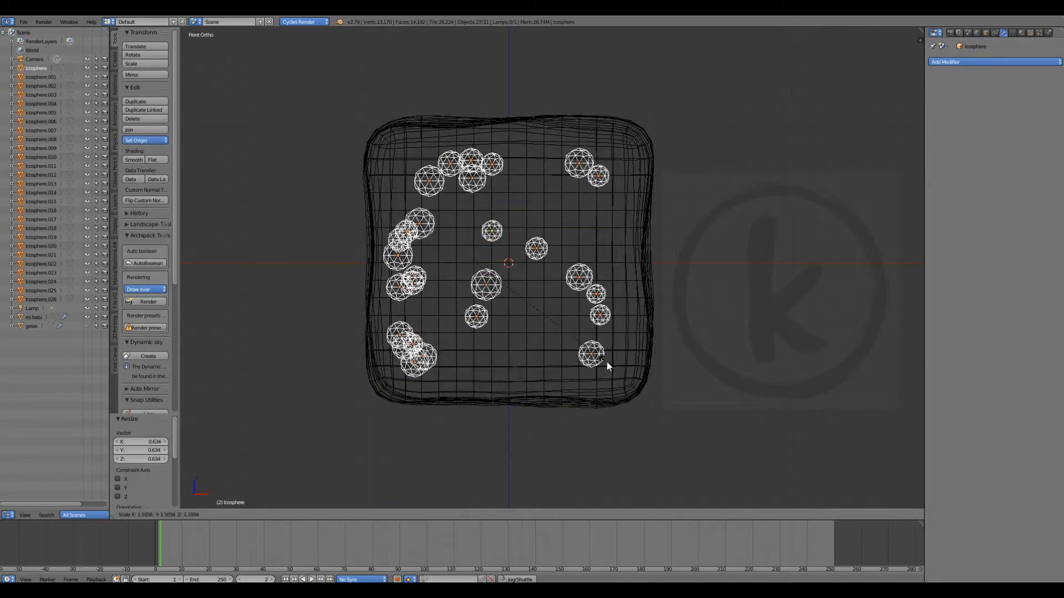
{"action": "left_click", "coordinate": [608, 366]}
{"action": "scroll", "coordinate": [543, 297], "scroll_direction": "up", "scroll_amount": 2}
{"action": "key", "text": "s"}
{"action": "left_click", "coordinate": [554, 302]}
{"action": "scroll", "coordinate": [560, 305], "scroll_direction": "down", "scroll_amount": 1}
{"action": "key", "text": "a"}
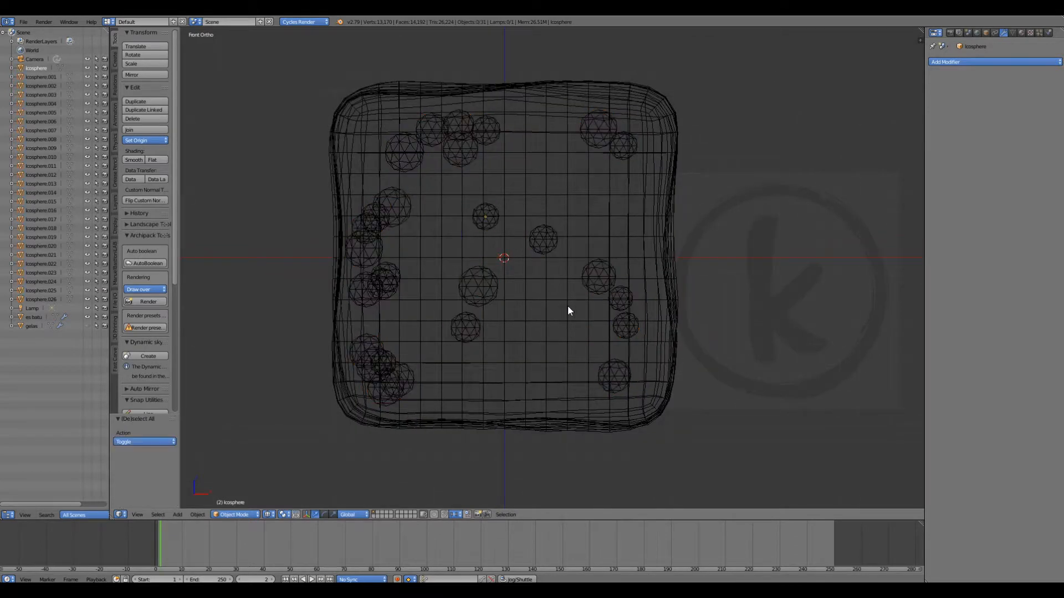
Move the two bubbles in the ice cube's upper-left corner across to its upper-right side
{"action": "right_click", "coordinate": [408, 151]}
{"action": "right_click", "coordinate": [430, 138], "text": "shift"}
{"action": "key", "text": "g"}
{"action": "left_click", "coordinate": [624, 224]}
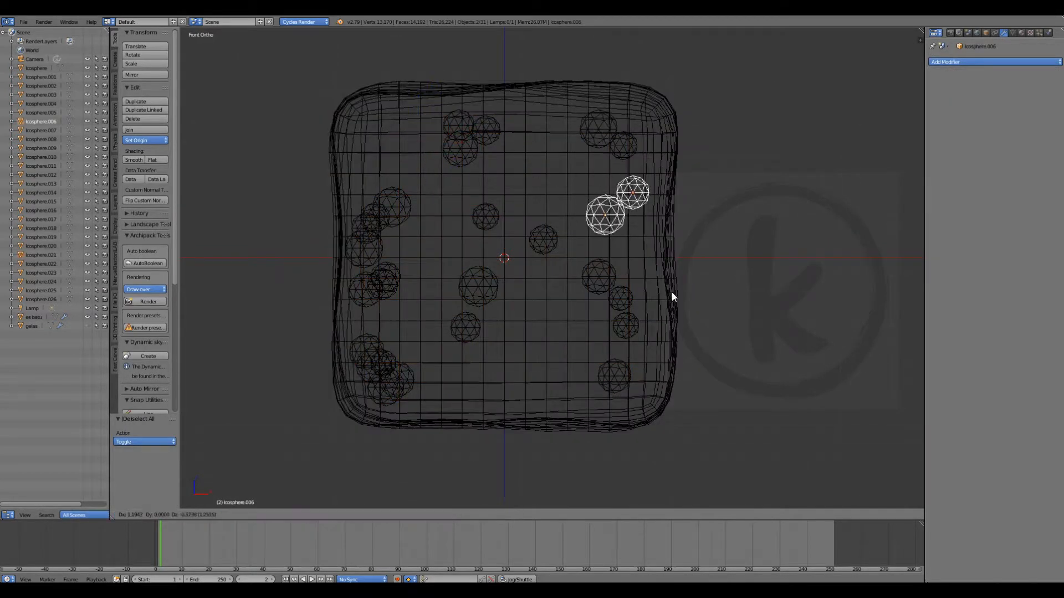
{"action": "left_click", "coordinate": [665, 290]}
Make a bubble copy scaled to 0.373 near the cube's right side and place two more small copies along its lower edge
{"action": "key", "text": "s"}
{"action": "left_click", "coordinate": [666, 291]}
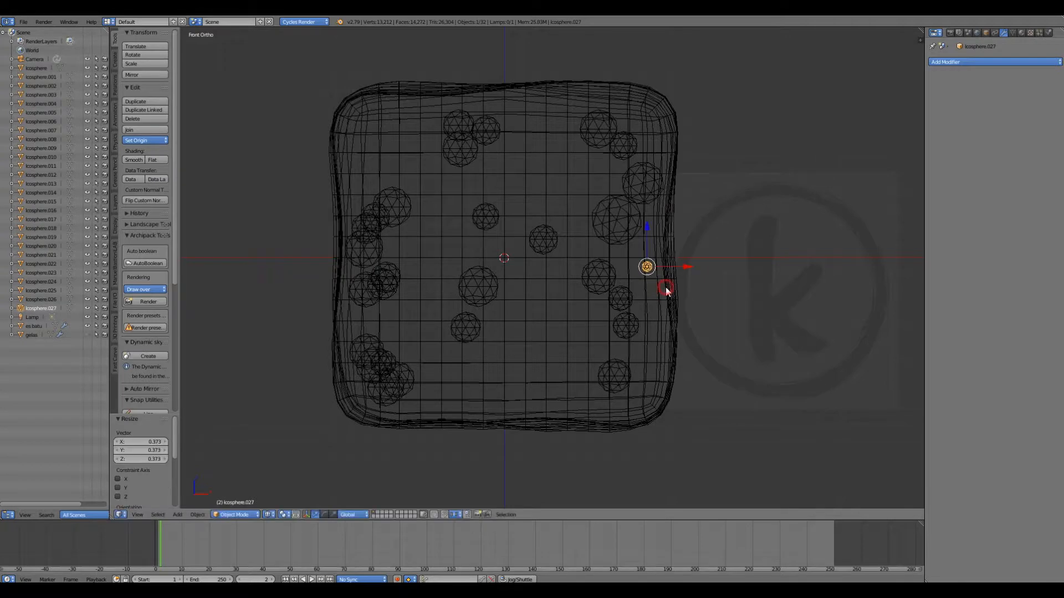
{"action": "key", "text": "shift+d"}
{"action": "left_click", "coordinate": [491, 432]}
{"action": "key", "text": "shift+d"}
{"action": "left_click", "coordinate": [620, 422]}
Duplicate one of the lower-left bubbles to the middle of the ice cube's lower edge
{"action": "right_click", "coordinate": [378, 368]}
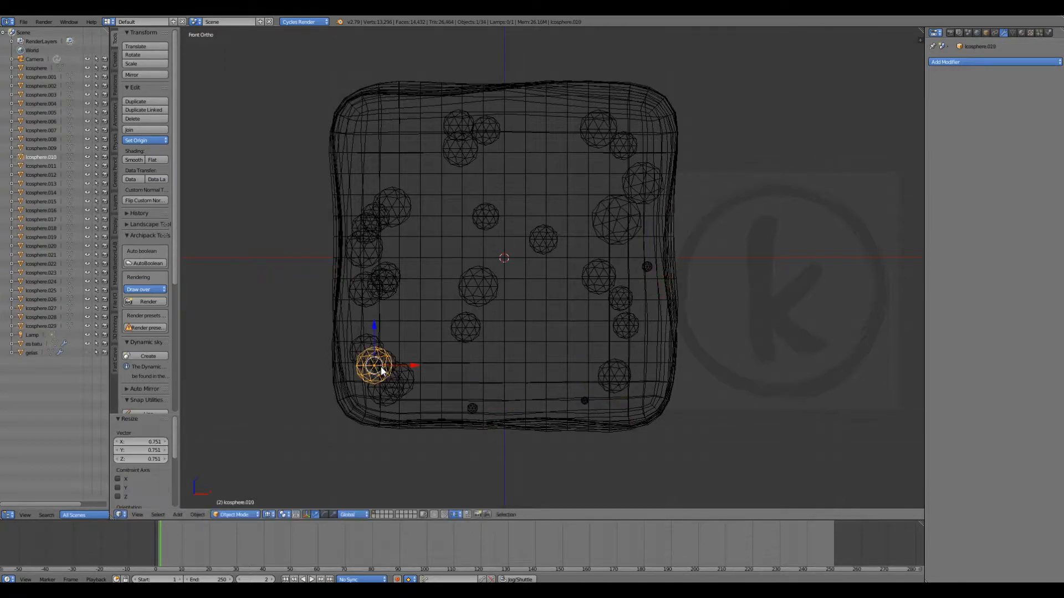
{"action": "key", "text": "shift+d"}
{"action": "left_click", "coordinate": [545, 406]}
Hide the ice cube temporarily to inspect the bubble distribution, and unhide it again
{"action": "scroll", "coordinate": [693, 85], "scroll_direction": "up", "scroll_amount": 1}
{"action": "right_click", "coordinate": [693, 85]}
{"action": "scroll", "coordinate": [550, 237], "scroll_direction": "down", "scroll_amount": 2}
{"action": "key", "text": "h"}
{"action": "scroll", "coordinate": [549, 237], "scroll_direction": "down", "scroll_amount": 2}
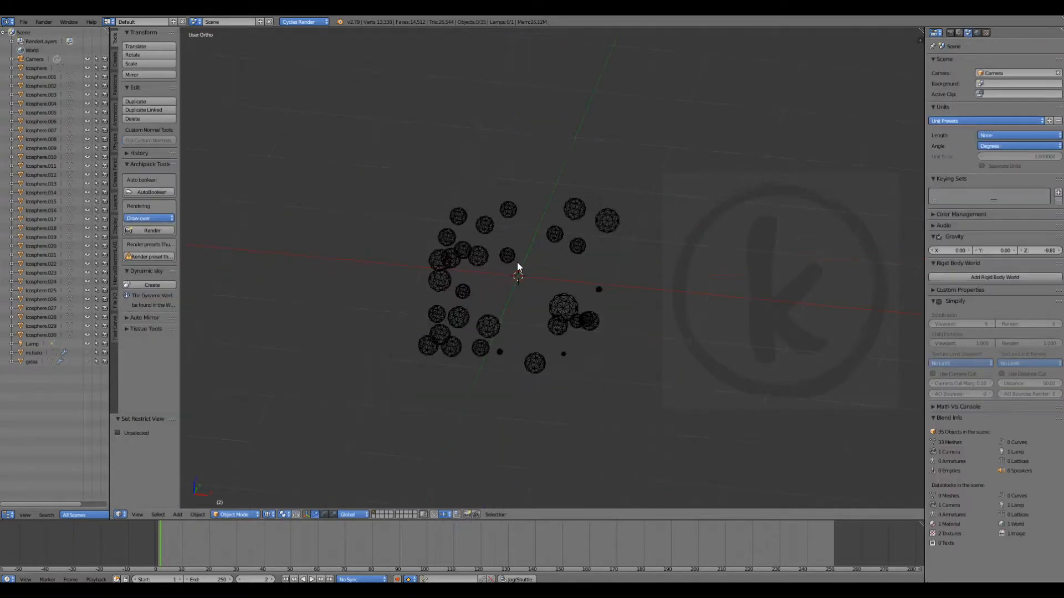
{"action": "key", "text": "alt+h"}
{"action": "key", "text": "a"}
In top view, move the bubble protruding at the ice cube's lower-right corner inside, near the upper-left edge
{"action": "middle_click_drag", "start_coordinate": [514, 270], "coordinate": [480, 262]}
{"action": "scroll", "coordinate": [480, 261], "scroll_direction": "up", "scroll_amount": 1}
{"action": "scroll", "coordinate": [480, 262], "scroll_direction": "up", "scroll_amount": 2}
{"action": "key", "text": "KP_7"}
{"action": "right_click", "coordinate": [608, 451]}
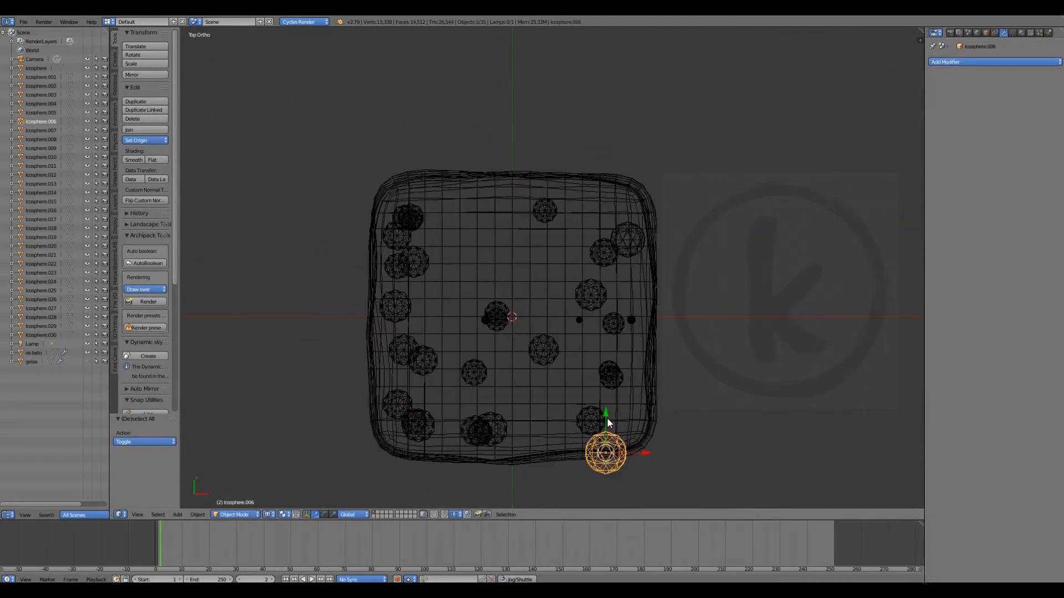
{"action": "left_click_drag", "start_coordinate": [608, 420], "coordinate": [608, 385]}
{"action": "key", "text": "g"}
{"action": "left_click", "coordinate": [519, 267]}
Duplicate the repositioned bubble, place the copy toward the cube's lower-right corner in top view, and deselect everything
{"action": "scroll", "coordinate": [547, 309], "scroll_direction": "down", "scroll_amount": 1}
{"action": "middle_click_drag", "start_coordinate": [549, 310], "coordinate": [586, 277]}
{"action": "key", "text": "KP_7"}
{"action": "key", "text": "shift+d"}
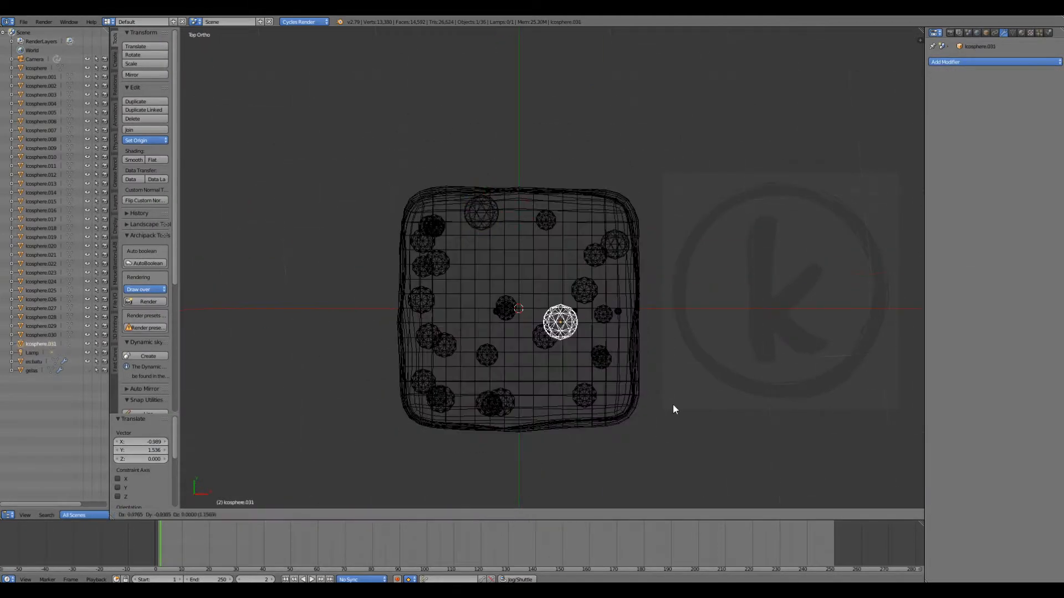
{"action": "left_click", "coordinate": [699, 461]}
{"action": "scroll", "coordinate": [515, 276], "scroll_direction": "down", "scroll_amount": 2}
{"action": "key", "text": "q"}
{"action": "left_click", "coordinate": [466, 245]}
{"action": "key", "text": "a"}
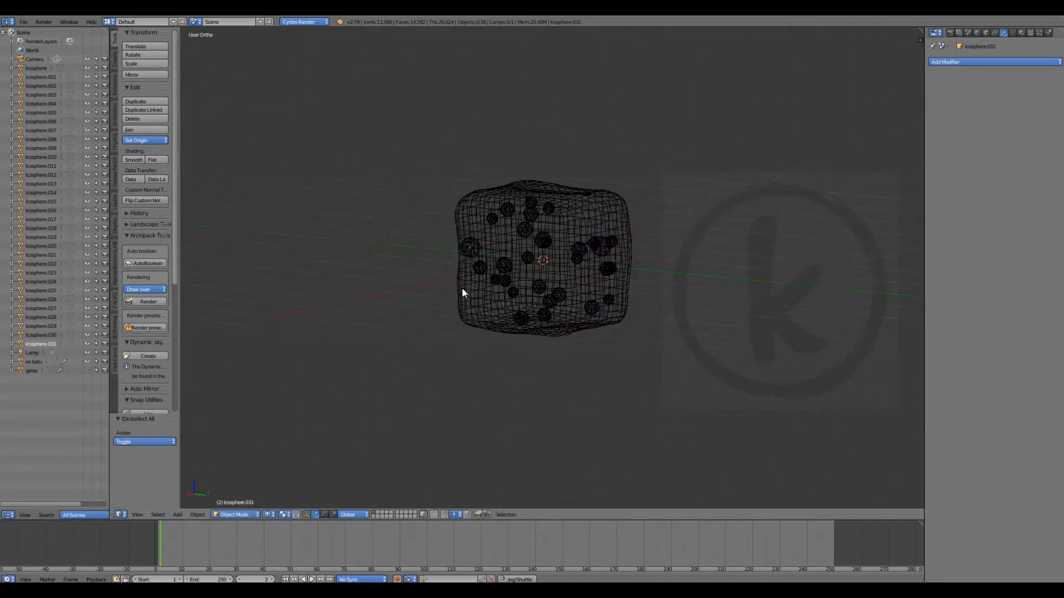
Check the ice cube in solid shading and hide it, leaving only the bubbles
{"action": "scroll", "coordinate": [473, 245], "scroll_direction": "up", "scroll_amount": 3}
{"action": "key", "text": "z"}
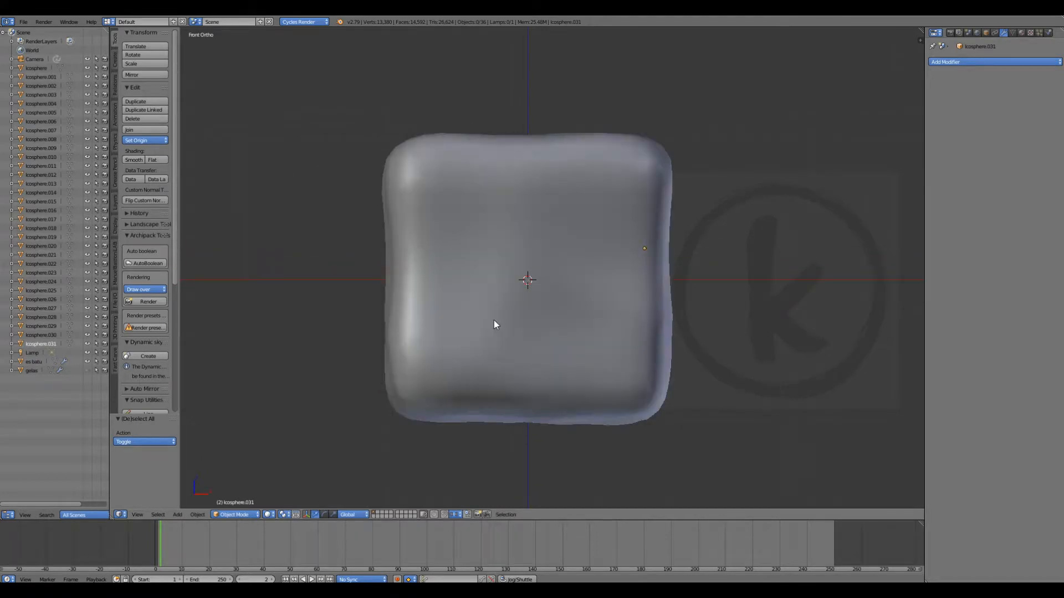
{"action": "right_click", "coordinate": [587, 168]}
{"action": "key", "text": "h"}
Select all the bubbles in wireframe, join them into one object, and rename it gelembung
{"action": "key", "text": "z"}
{"action": "key", "text": "b"}
{"action": "left_click_drag", "start_coordinate": [359, 112], "coordinate": [670, 422]}
{"action": "right_click", "coordinate": [483, 248], "text": "shift"}
{"action": "key", "text": "ctrl+j"}
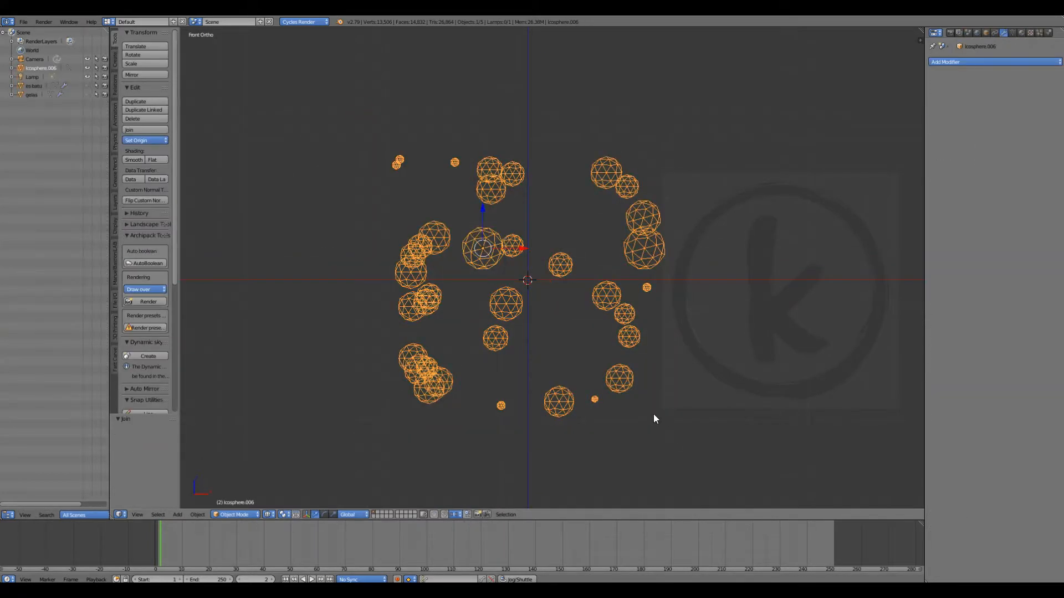
{"action": "double_click", "coordinate": [45, 68]}
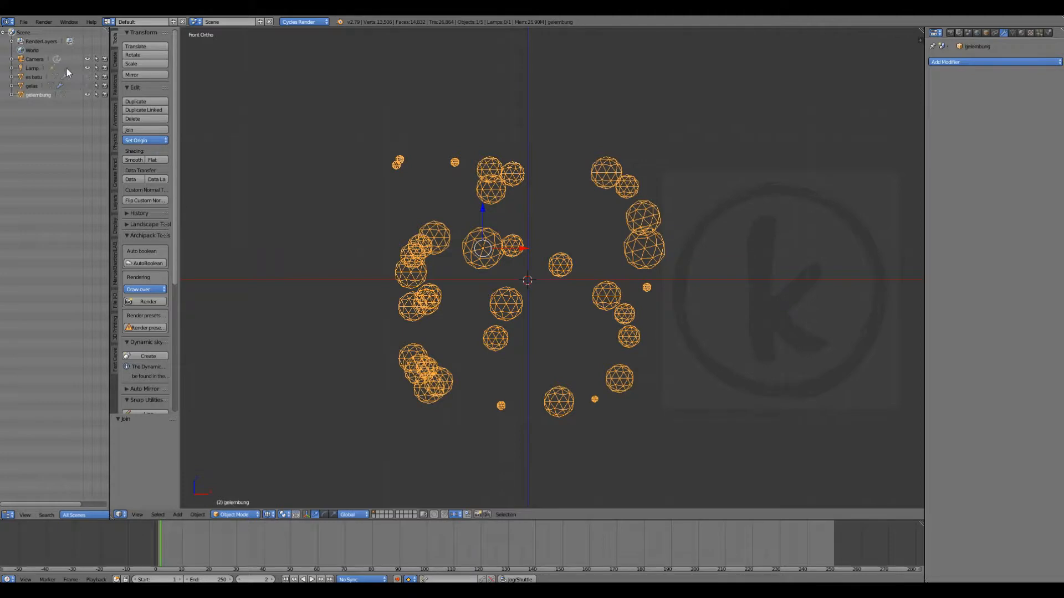
Hide the gelembung bubbles, add a cylinder at the origin, and rename it sedotan
{"action": "scroll", "coordinate": [529, 284], "scroll_direction": "down", "scroll_amount": 3}
{"action": "key", "text": "a"}
{"action": "key", "text": "a"}
{"action": "key", "text": "h"}
{"action": "key", "text": "shift+a"}
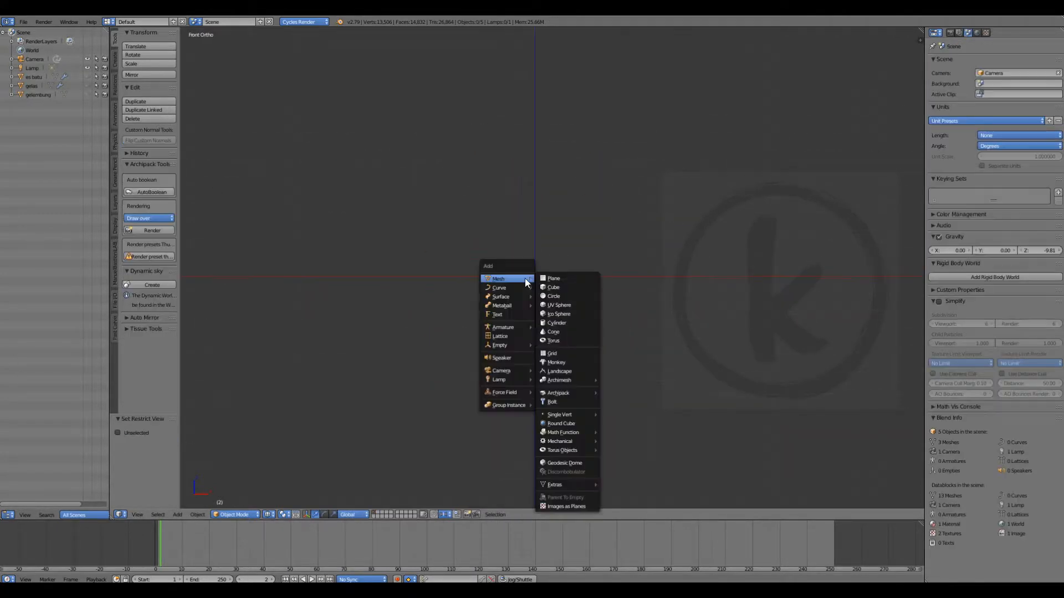
{"action": "left_click", "coordinate": [556, 322]}
{"action": "double_click", "coordinate": [37, 67]}
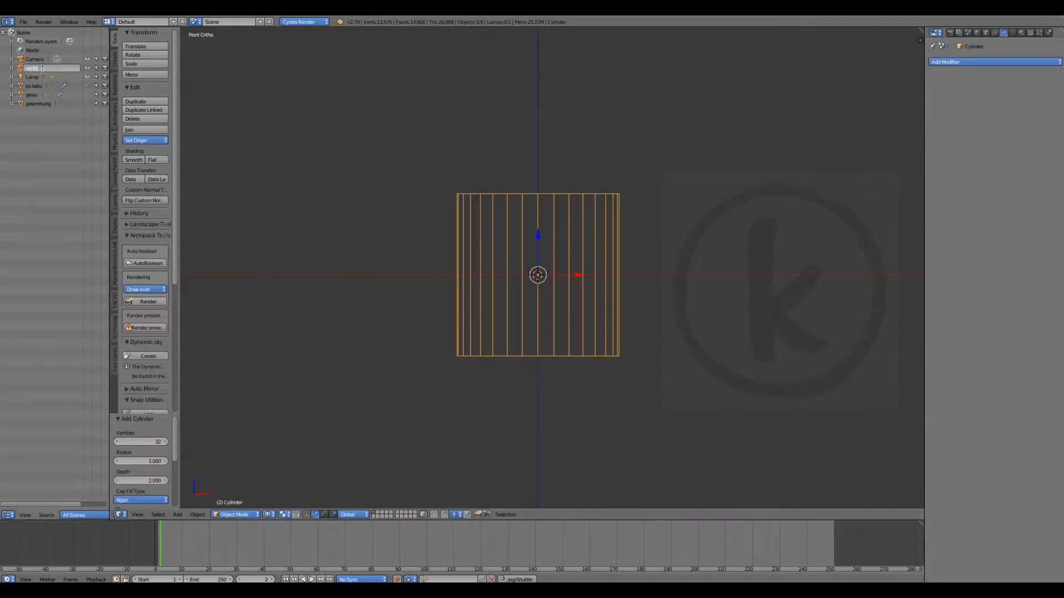
Scale the sedotan cylinder into a long, thin vertical straw
{"action": "key", "text": "s"}
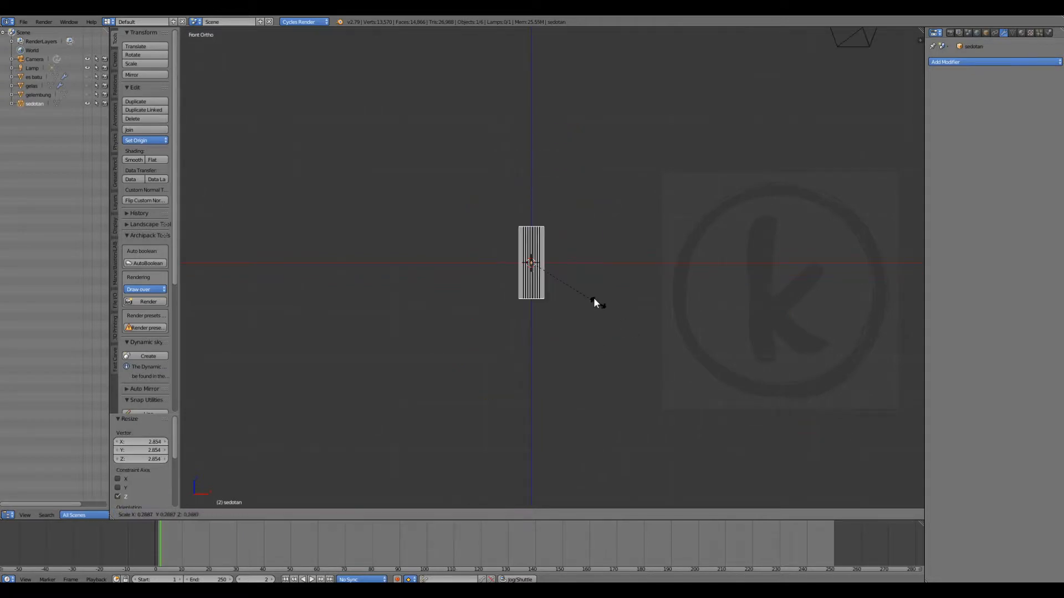
{"action": "left_click", "coordinate": [652, 348]}
{"action": "scroll", "coordinate": [555, 269], "scroll_direction": "up", "scroll_amount": 4}
Cut an edge loop around the straw's middle in Edit Mode and adjust the upper section's length along Z
{"action": "key", "text": "Tab"}
{"action": "scroll", "coordinate": [546, 269], "scroll_direction": "up", "scroll_amount": 1}
{"action": "key", "text": "ctrl+r"}
{"action": "left_click", "coordinate": [519, 297]}
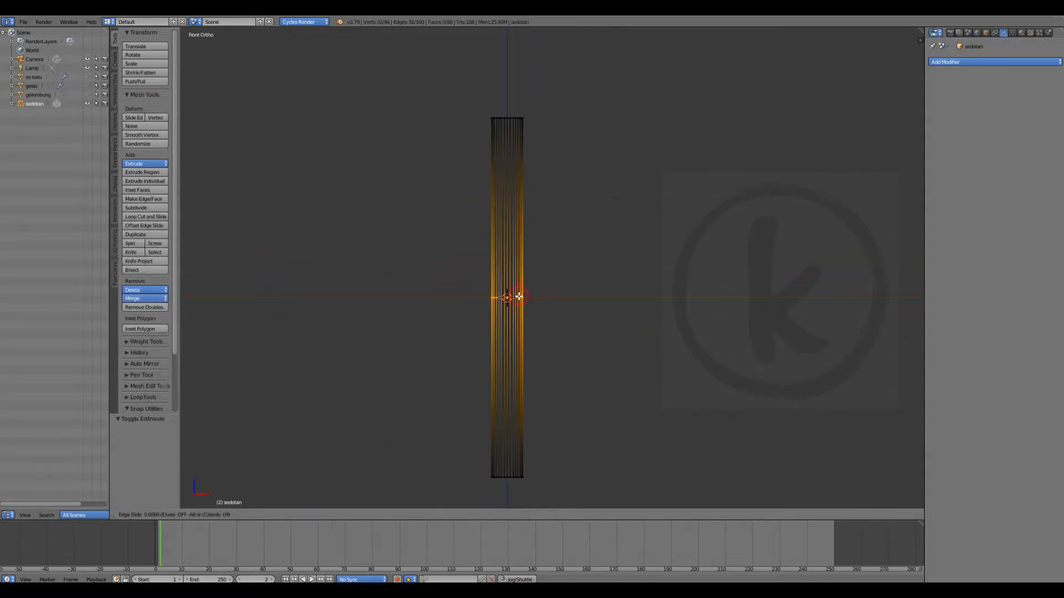
{"action": "left_click", "coordinate": [520, 297]}
{"action": "key", "text": "g"}
{"action": "key", "text": "z"}
{"action": "left_click", "coordinate": [500, 283]}
Extrude and rotate the straw's upper rim repeatedly to form a rightward bend, ending with a long straight section
{"action": "key", "text": "r"}
{"action": "key", "text": "e"}
{"action": "key", "text": "r"}
{"action": "key", "text": "e"}
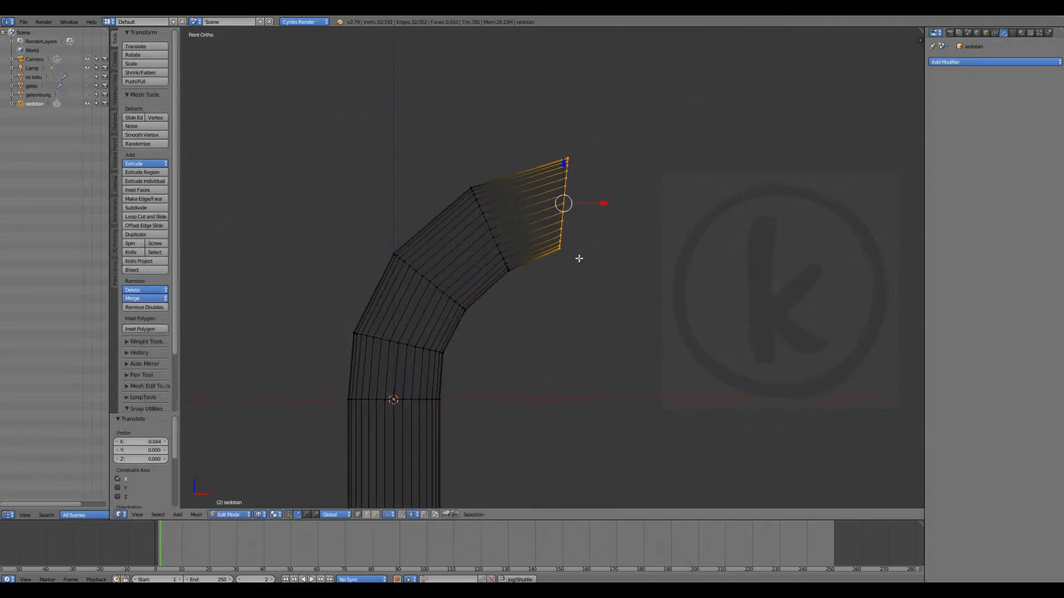
{"action": "key", "text": "e"}
{"action": "key", "text": "r"}
{"action": "left_click", "coordinate": [622, 287]}
{"action": "key", "text": "e"}
{"action": "left_click", "coordinate": [792, 348]}
Move the edge loop below the bend slightly down and give the straw a level 2 Subdivision Surface modifier
{"action": "key", "text": "a"}
{"action": "right_click", "coordinate": [576, 188], "text": "alt"}
{"action": "key", "text": "g"}
{"action": "right_click", "coordinate": [463, 233], "text": "alt"}
{"action": "left_click", "coordinate": [463, 200]}
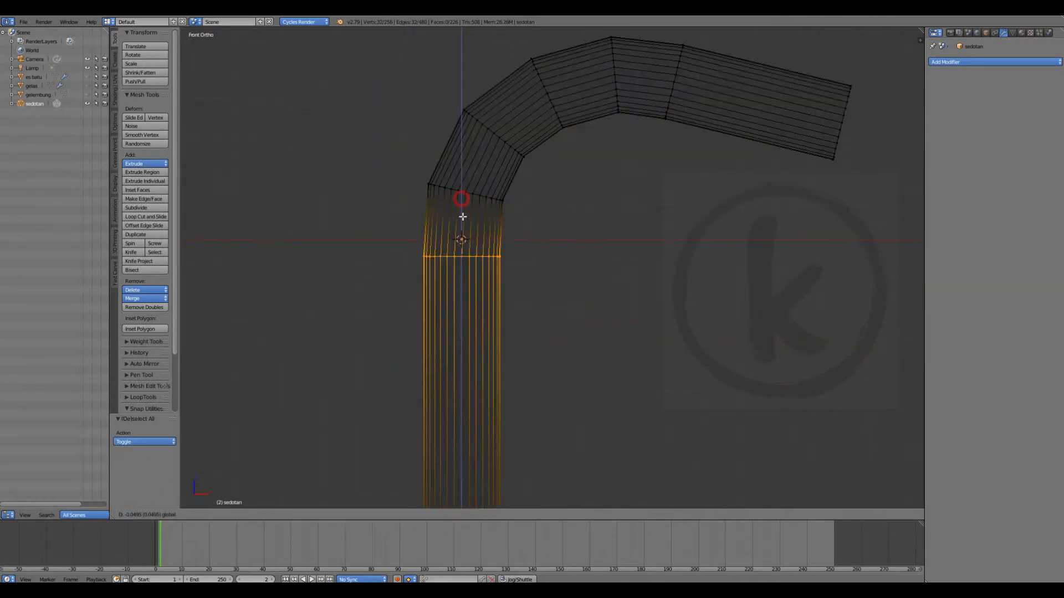
{"action": "key", "text": "ctrl+2"}
Add loop cuts between the rings of the bend and shift them to round out the curve
{"action": "key", "text": "ctrl+r"}
{"action": "left_click", "coordinate": [501, 270]}
{"action": "scroll", "coordinate": [503, 244], "scroll_direction": "up", "scroll_amount": 2}
{"action": "key", "text": "g"}
{"action": "key", "text": "ctrl+r"}
{"action": "key", "text": "g"}
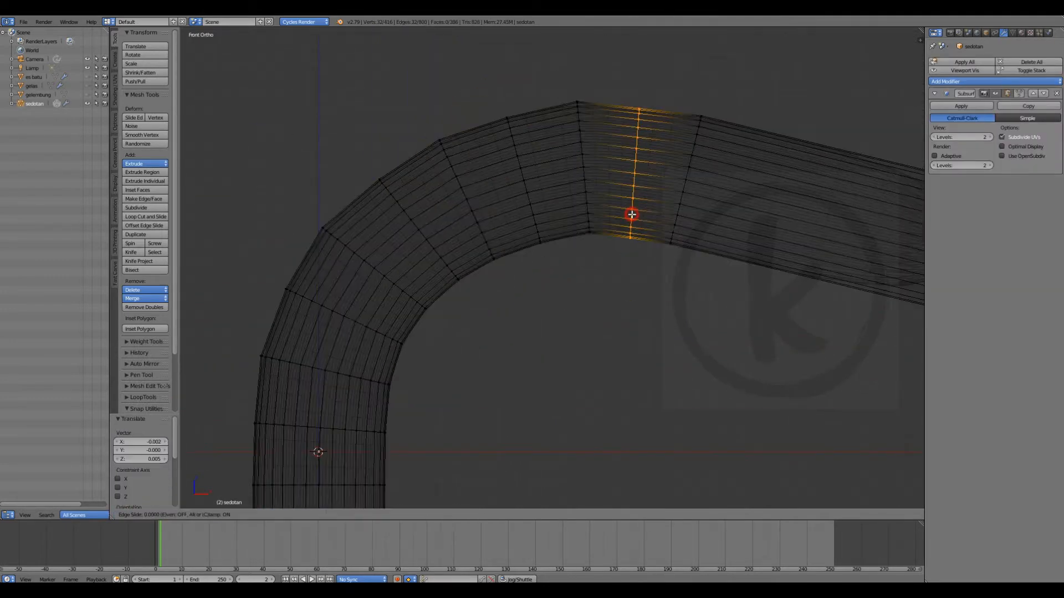
{"action": "left_click", "coordinate": [629, 217]}
Cut another edge loop through the middle of each segment of the bend
{"action": "key", "text": "a"}
{"action": "left_click", "coordinate": [644, 124]}
{"action": "key", "text": "ctrl+r"}
{"action": "left_click", "coordinate": [686, 122]}
Select every other edge loop along the bend and scale each inward about its own center to form corrugations
{"action": "right_click", "coordinate": [644, 125], "text": "alt+shift"}
{"action": "right_click", "coordinate": [600, 127], "text": "alt+shift"}
{"action": "right_click", "coordinate": [555, 143], "text": "alt+shift"}
{"action": "right_click", "coordinate": [515, 164], "text": "alt+shift"}
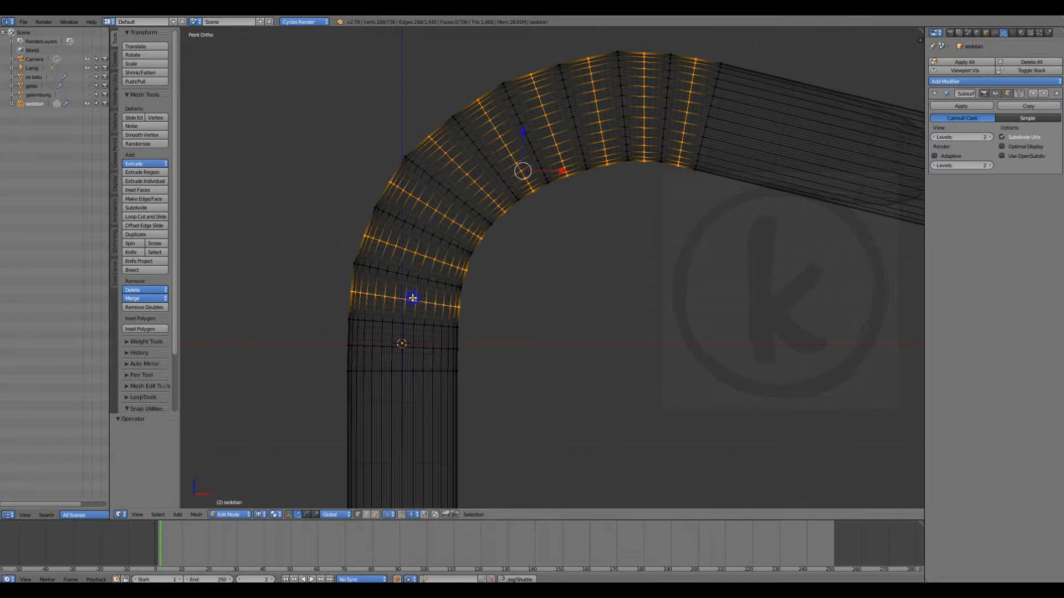
{"action": "right_click", "coordinate": [413, 348], "text": "alt+shift"}
{"action": "left_click", "coordinate": [276, 515]}
{"action": "left_click", "coordinate": [302, 472]}
{"action": "key", "text": "s"}
{"action": "left_click", "coordinate": [607, 323]}
Cut additional edge loops between the corrugation rings of the straw's bend
{"action": "key", "text": "ctrl+r"}
{"action": "key", "text": "ctrl+r"}
{"action": "left_click", "coordinate": [566, 128]}
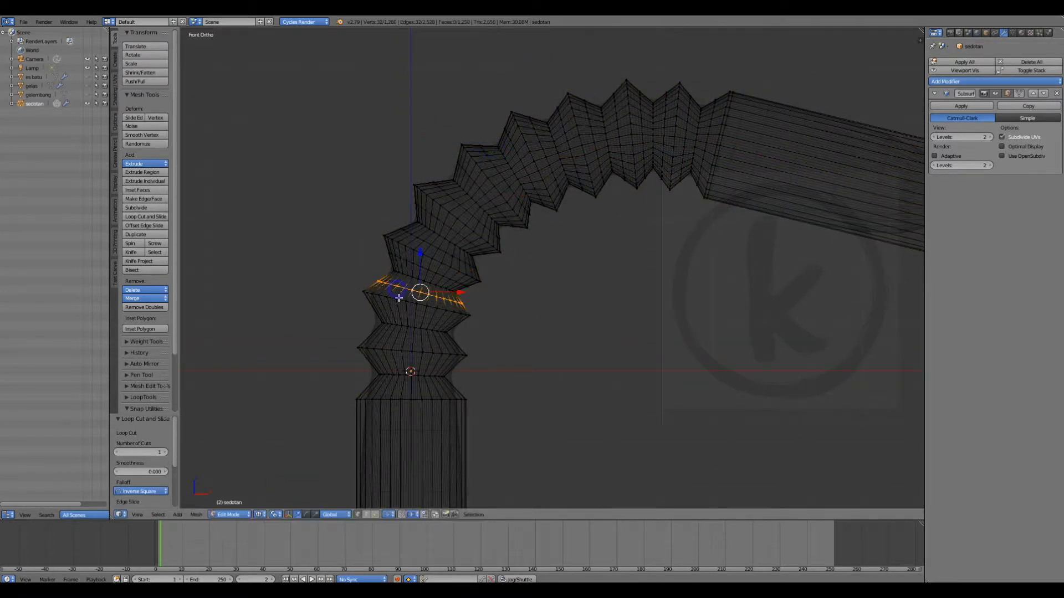
{"action": "key", "text": "ctrl+r"}
{"action": "left_click", "coordinate": [408, 363]}
Add supporting edge loops on both straight tube sections, slid close to where they meet the corrugated bend
{"action": "scroll", "coordinate": [413, 204], "scroll_direction": "down", "scroll_amount": 6}
{"action": "key", "text": "ctrl+r"}
{"action": "left_click", "coordinate": [501, 277]}
{"action": "left_click", "coordinate": [511, 230]}
{"action": "scroll", "coordinate": [566, 307], "scroll_direction": "up", "scroll_amount": 9}
{"action": "left_click_drag", "start_coordinate": [356, 222], "coordinate": [357, 177]}
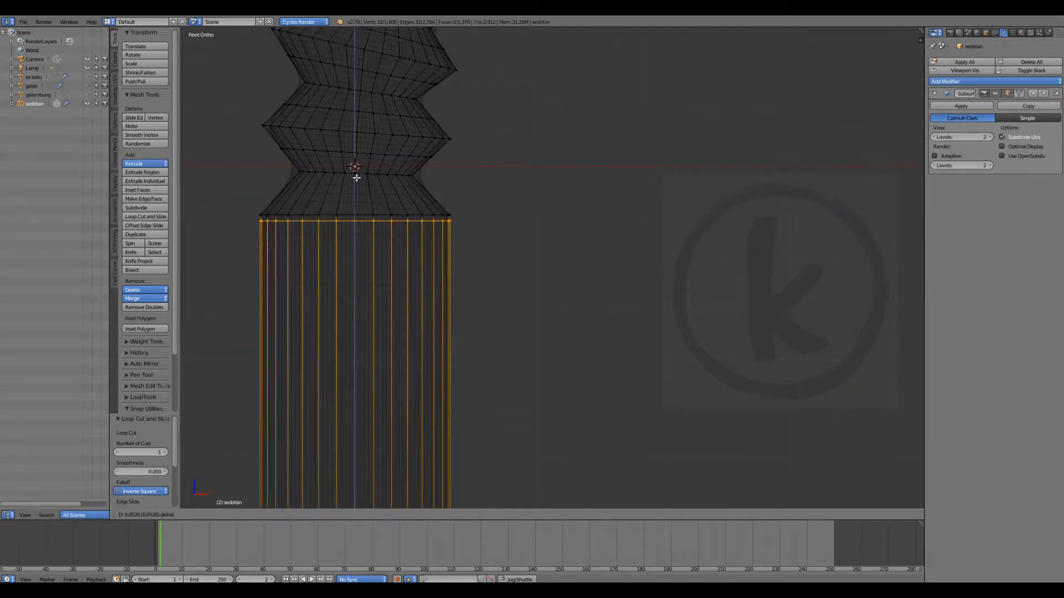
{"action": "key", "text": "a"}
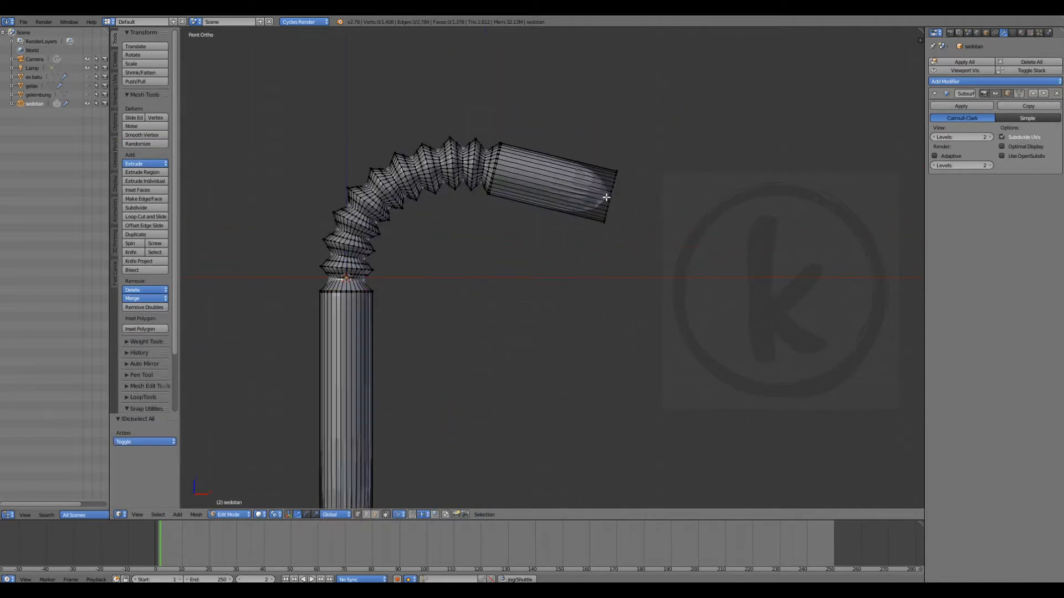
Lengthen the straw's short upper section by moving its end loop outward along the tube, and delete the face capping that end
{"action": "right_click", "coordinate": [606, 198], "text": "alt"}
{"action": "scroll", "coordinate": [606, 197], "scroll_direction": "up", "scroll_amount": 2}
{"action": "key", "text": "z"}
{"action": "right_click", "coordinate": [642, 191], "text": "alt"}
{"action": "scroll", "coordinate": [592, 216], "scroll_direction": "down", "scroll_amount": 5}
{"action": "key", "text": "e"}
{"action": "right_click", "coordinate": [622, 280]}
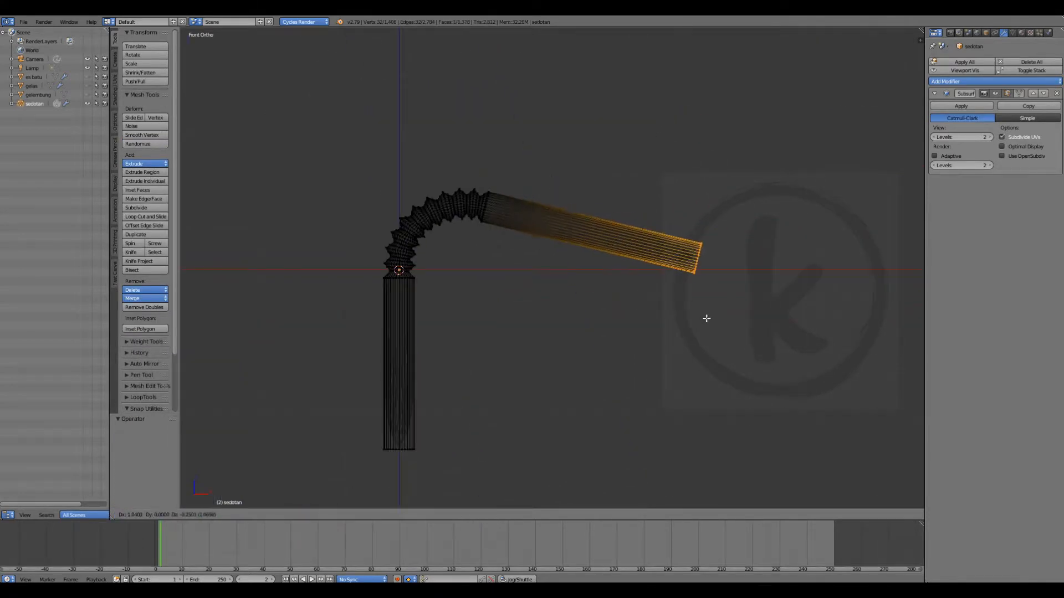
{"action": "scroll", "coordinate": [705, 322], "scroll_direction": "up", "scroll_amount": 5}
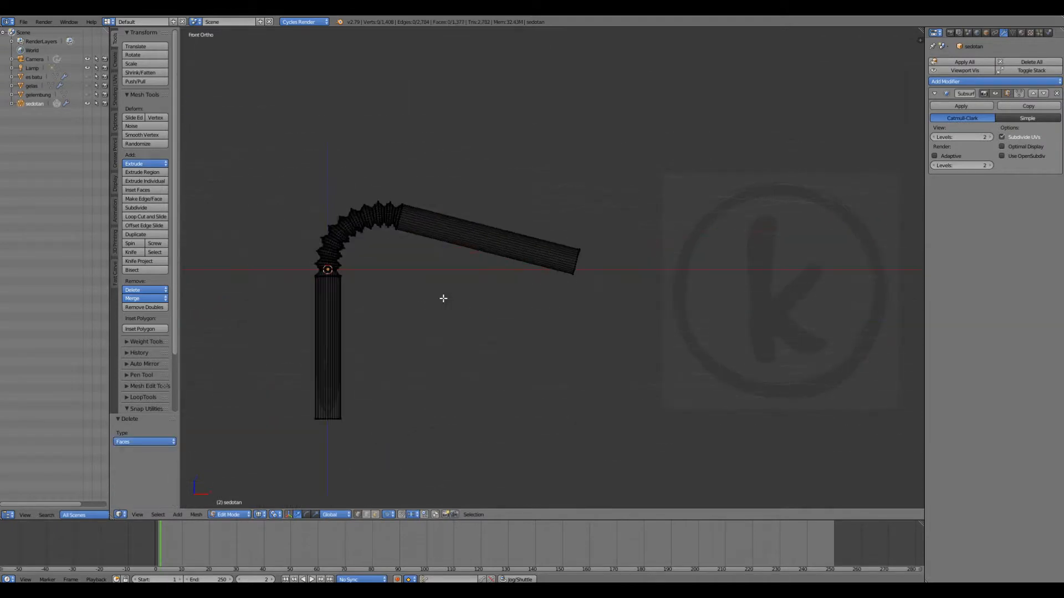
Select the bottom end of the straw and move it down about 4.05 units along Z
{"action": "key", "text": "a"}
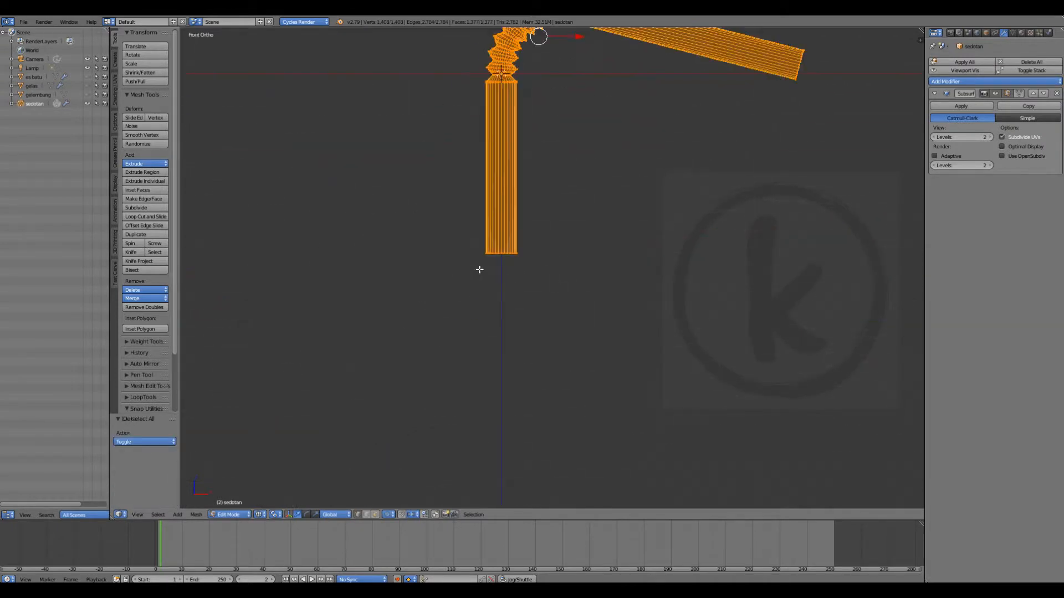
{"action": "key", "text": "b"}
{"action": "left_click_drag", "start_coordinate": [459, 240], "coordinate": [596, 292]}
{"action": "key", "text": "a"}
{"action": "key", "text": "b"}
{"action": "left_click_drag", "start_coordinate": [437, 240], "coordinate": [581, 287]}
{"action": "middle_click_drag", "start_coordinate": [581, 288], "coordinate": [585, 209], "text": "shift"}
{"action": "scroll", "coordinate": [585, 209], "scroll_direction": "down", "scroll_amount": 6}
{"action": "left_click", "coordinate": [504, 314]}
{"action": "scroll", "coordinate": [505, 332], "scroll_direction": "up", "scroll_amount": 5}
{"action": "middle_click_drag", "start_coordinate": [505, 393], "coordinate": [505, 290], "text": "shift"}
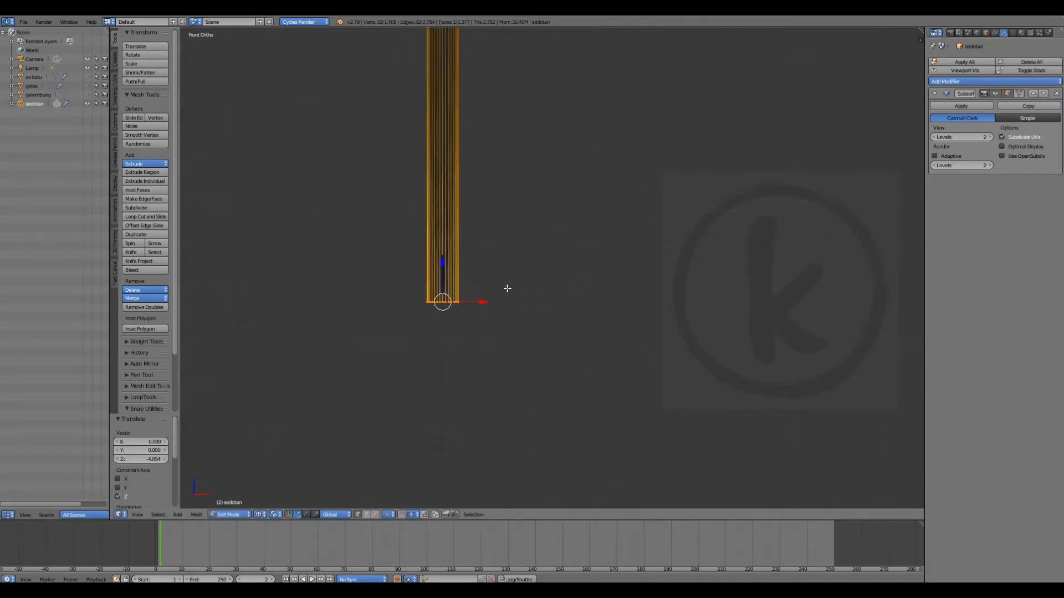
Delete the face closing the straw's bottom end and return to Object Mode
{"action": "key", "text": "x"}
{"action": "left_click", "coordinate": [463, 259]}
{"action": "middle_click_drag", "start_coordinate": [309, 316], "coordinate": [468, 316], "text": "shift"}
{"action": "scroll", "coordinate": [467, 317], "scroll_direction": "down", "scroll_amount": 4}
{"action": "mouse_move", "coordinate": [601, 247]}
{"action": "middle_mouse_down", "text": "shift"}
{"action": "mouse_move", "coordinate": [538, 375]}
{"action": "mouse_move", "coordinate": [528, 438]}
{"action": "middle_mouse_up", "text": "shift"}
{"action": "scroll", "coordinate": [528, 437], "scroll_direction": "down", "scroll_amount": 2}
{"action": "key", "text": "Tab"}
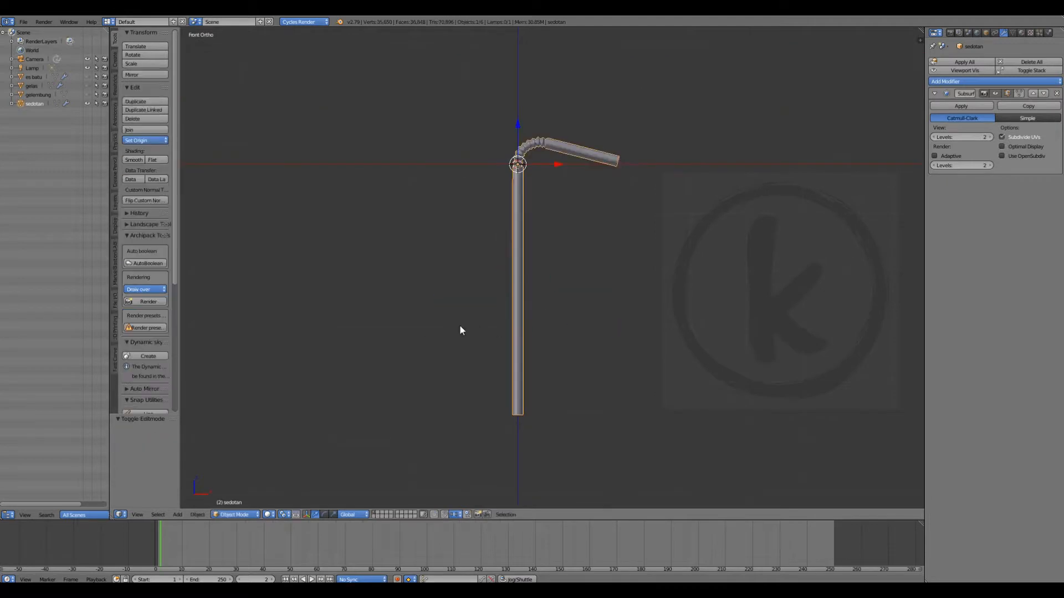
Shade the straw smooth and add a Solidify modifier to give its wall thickness
{"action": "scroll", "coordinate": [459, 330], "scroll_direction": "up", "scroll_amount": 2}
{"action": "left_click", "coordinate": [135, 160]}
{"action": "scroll", "coordinate": [590, 282], "scroll_direction": "down", "scroll_amount": 1}
{"action": "middle_click_drag", "start_coordinate": [545, 272], "coordinate": [524, 271], "text": "shift"}
{"action": "key", "text": "a"}
{"action": "key", "text": "a"}
{"action": "left_click", "coordinate": [994, 82]}
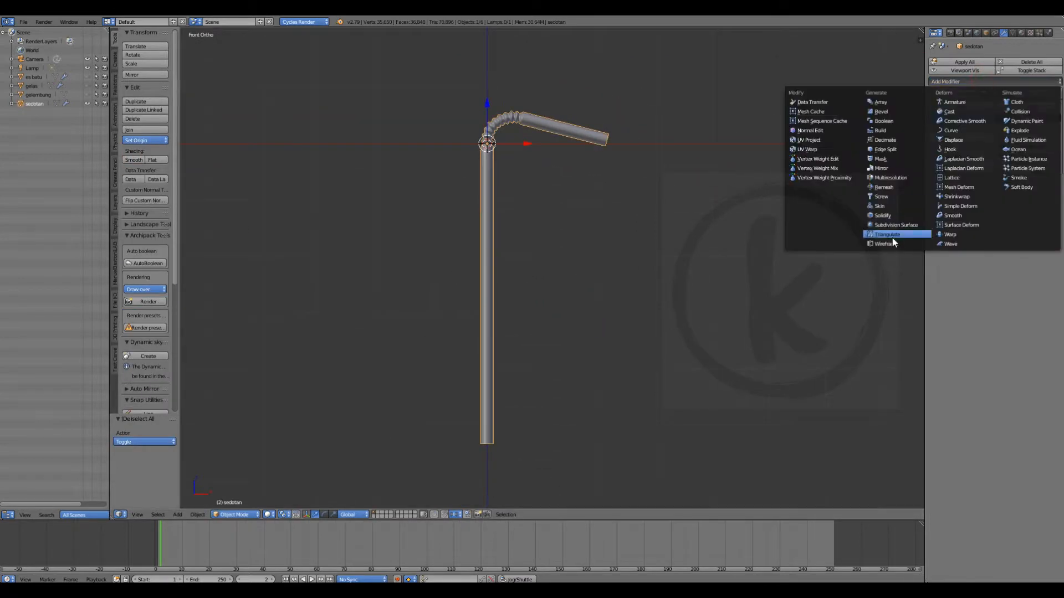
{"action": "left_click", "coordinate": [887, 237]}
{"action": "scroll", "coordinate": [582, 145], "scroll_direction": "up", "scroll_amount": 2}
{"action": "middle_click_drag", "start_coordinate": [583, 145], "coordinate": [701, 235]}
{"action": "scroll", "coordinate": [649, 251], "scroll_direction": "up", "scroll_amount": 3}
Add edge loops close to the open end of the upper section and to the bottom end to sharpen both rims
{"action": "key", "text": "Tab"}
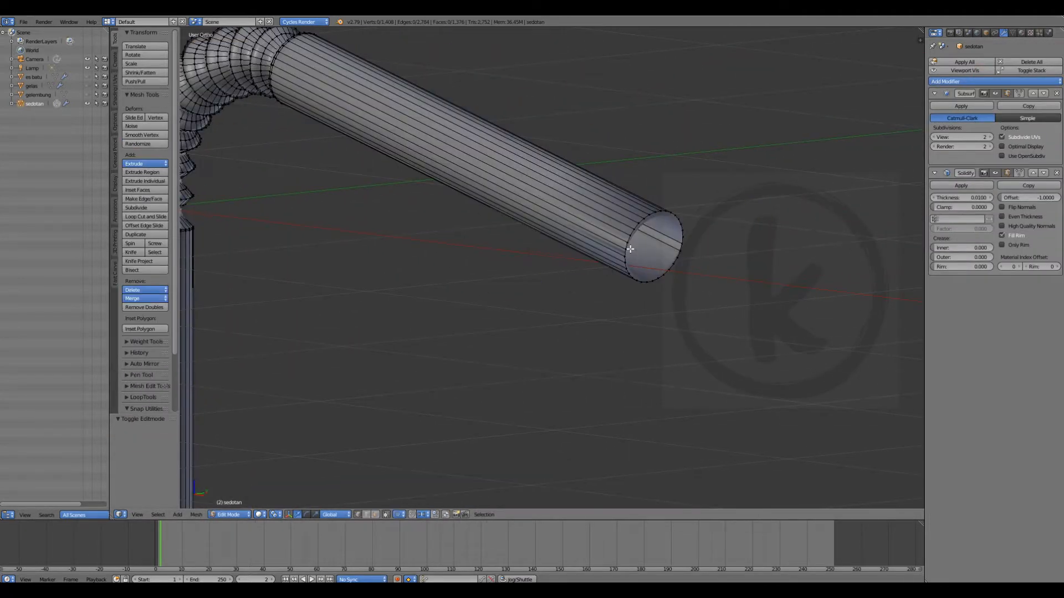
{"action": "key", "text": "ctrl+r"}
{"action": "left_click", "coordinate": [588, 222]}
{"action": "left_click", "coordinate": [648, 249]}
{"action": "key", "text": "KP_1"}
{"action": "scroll", "coordinate": [554, 288], "scroll_direction": "down", "scroll_amount": 7}
{"action": "middle_click_drag", "start_coordinate": [481, 433], "coordinate": [474, 183], "text": "shift"}
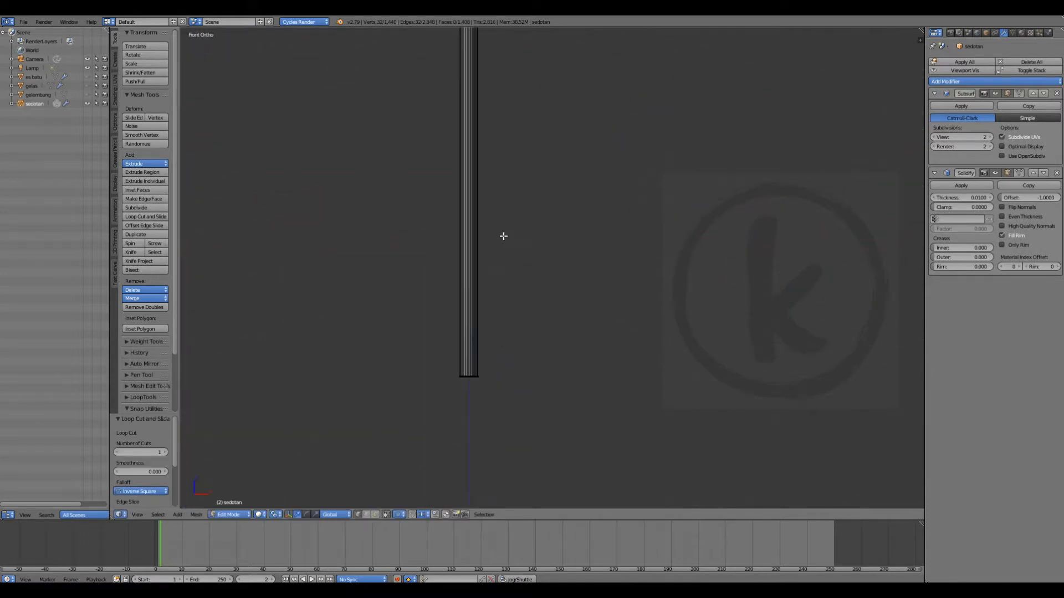
{"action": "key", "text": "ctrl+r"}
{"action": "double_click", "coordinate": [454, 277]}
{"action": "key", "text": "ctrl+r"}
{"action": "left_click", "coordinate": [454, 287]}
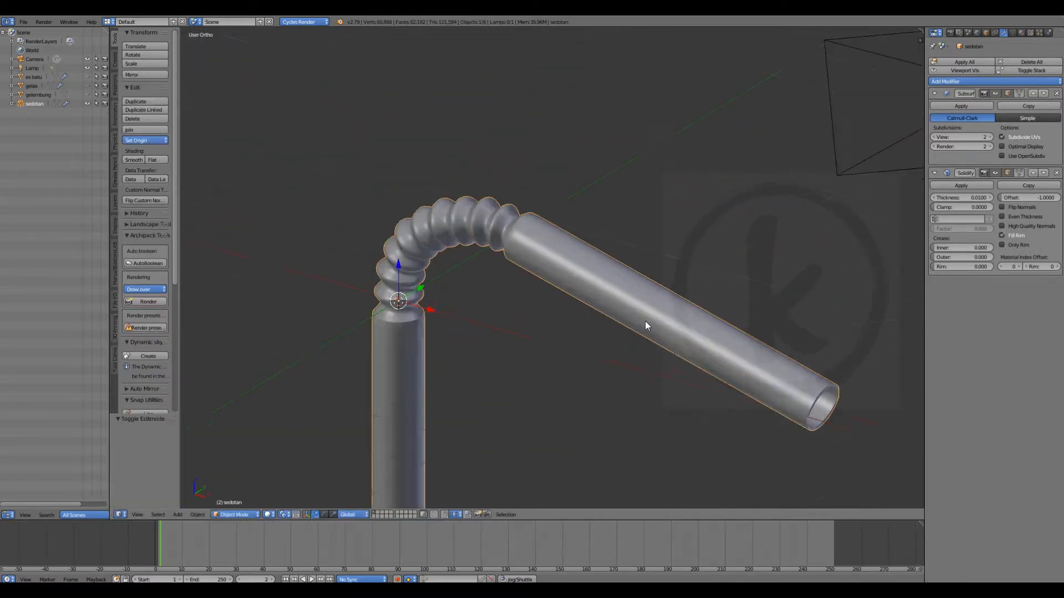
Move the whole straw up along Z until its bottom end sits at the world origin, and deselect it
{"action": "middle_click_drag", "start_coordinate": [644, 321], "coordinate": [615, 248]}
{"action": "key", "text": "KP_1"}
{"action": "scroll", "coordinate": [598, 260], "scroll_direction": "down", "scroll_amount": 8}
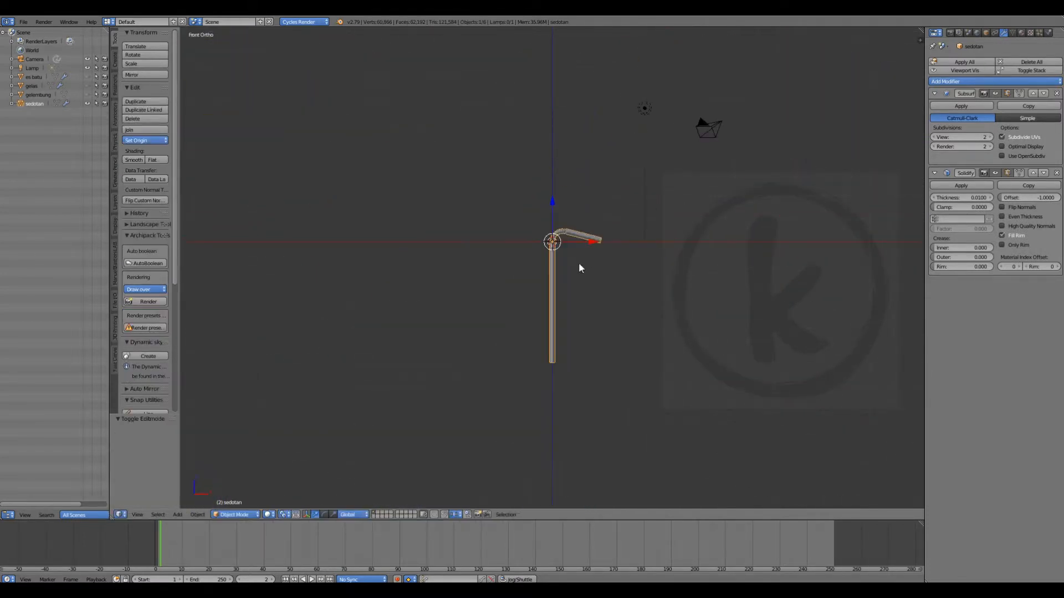
{"action": "left_click", "coordinate": [539, 135]}
{"action": "key", "text": "a"}
{"action": "key", "text": "b"}
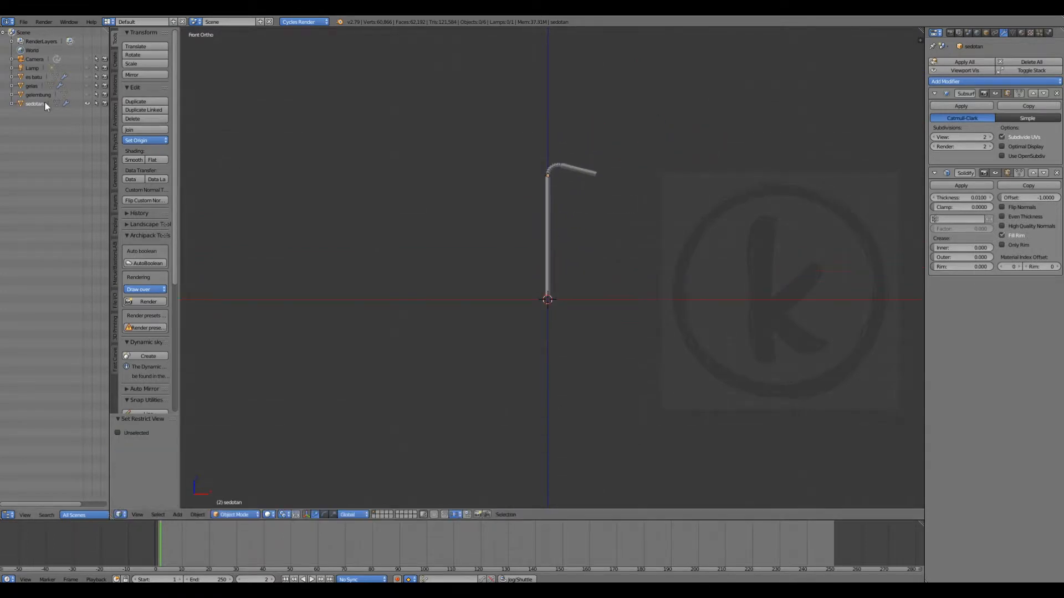
Unhide the glass object gelas and show the scene in wireframe
{"action": "left_click", "coordinate": [45, 103]}
{"action": "key", "text": "t"}
{"action": "scroll", "coordinate": [526, 210], "scroll_direction": "up", "scroll_amount": 5}
{"action": "left_click", "coordinate": [87, 86]}
{"action": "left_click", "coordinate": [32, 87]}
{"action": "scroll", "coordinate": [512, 282], "scroll_direction": "down", "scroll_amount": 3}
{"action": "left_click_drag", "start_coordinate": [499, 336], "coordinate": [468, 301]}
{"action": "scroll", "coordinate": [521, 303], "scroll_direction": "up", "scroll_amount": 4}
{"action": "key", "text": "z"}
{"action": "scroll", "coordinate": [477, 355], "scroll_direction": "down", "scroll_amount": 1}
{"action": "scroll", "coordinate": [470, 315], "scroll_direction": "up", "scroll_amount": 1}
Scale the straw down, move it into the glass and tilt it slightly
{"action": "scroll", "coordinate": [476, 266], "scroll_direction": "down", "scroll_amount": 1}
{"action": "right_click", "coordinate": [483, 172]}
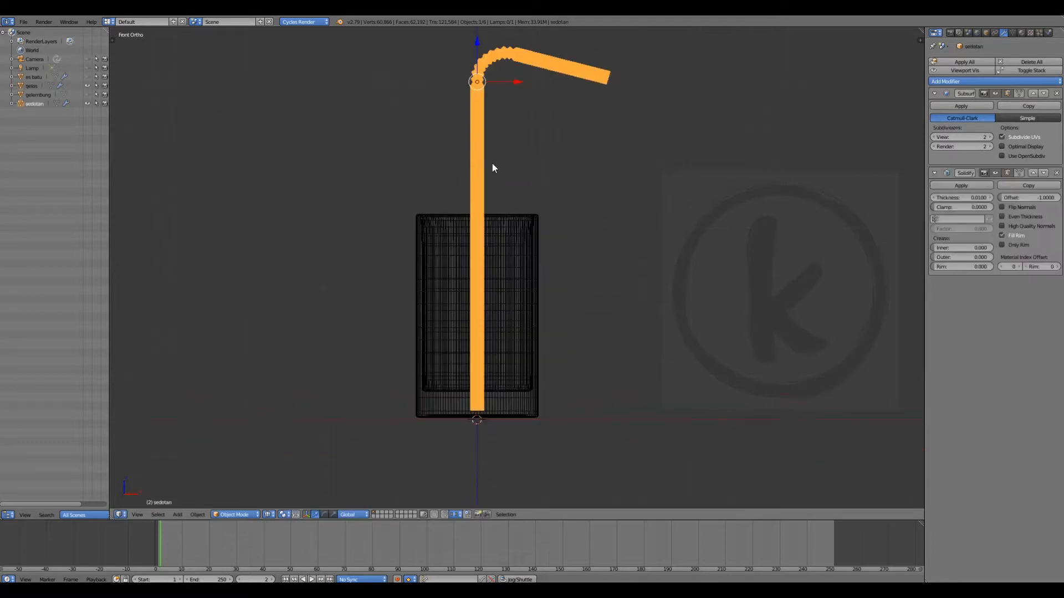
{"action": "scroll", "coordinate": [507, 193], "scroll_direction": "down", "scroll_amount": 1}
{"action": "key", "text": "s"}
{"action": "left_click", "coordinate": [518, 269]}
{"action": "scroll", "coordinate": [519, 269], "scroll_direction": "up", "scroll_amount": 1}
{"action": "key", "text": "g"}
{"action": "left_click", "coordinate": [525, 350]}
{"action": "key", "text": "r"}
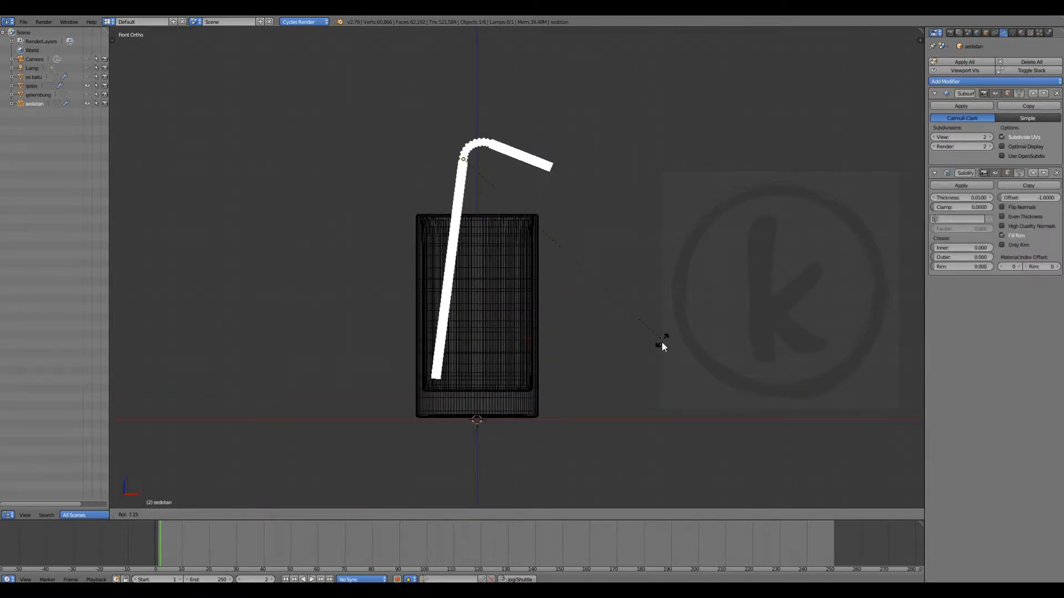
{"action": "left_click", "coordinate": [545, 351]}
Tilt and shift the straw further so it leans from the inner bottom corner against the opposite rim of the glass
{"action": "key", "text": "g"}
{"action": "left_click", "coordinate": [574, 359]}
{"action": "scroll", "coordinate": [542, 347], "scroll_direction": "up", "scroll_amount": 1}
{"action": "key", "text": "r"}
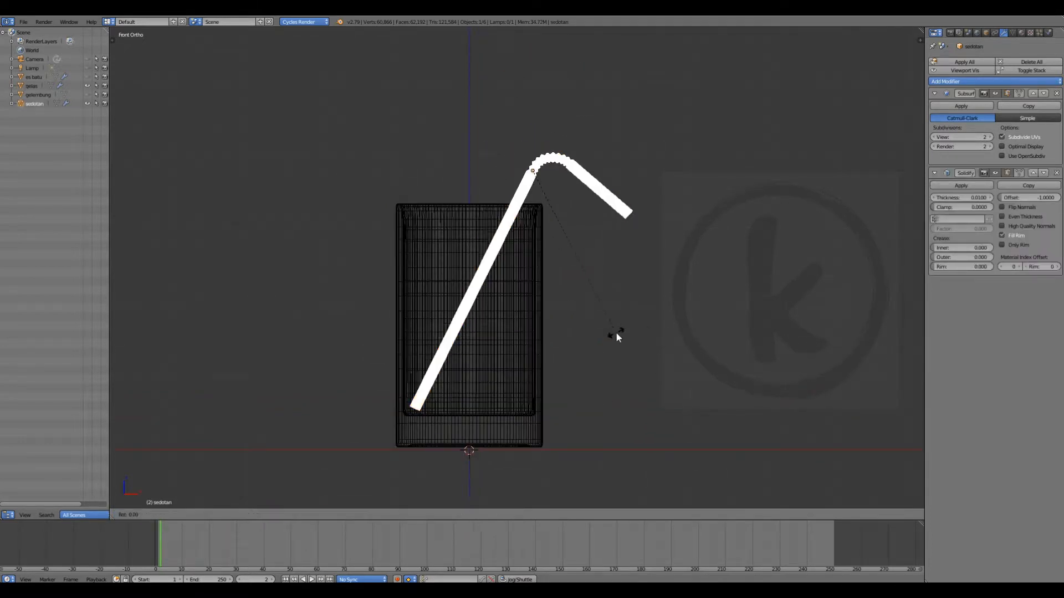
{"action": "left_click", "coordinate": [616, 333]}
{"action": "left_click_drag", "start_coordinate": [574, 171], "coordinate": [585, 174]}
{"action": "key", "text": "r"}
{"action": "left_click", "coordinate": [588, 269]}
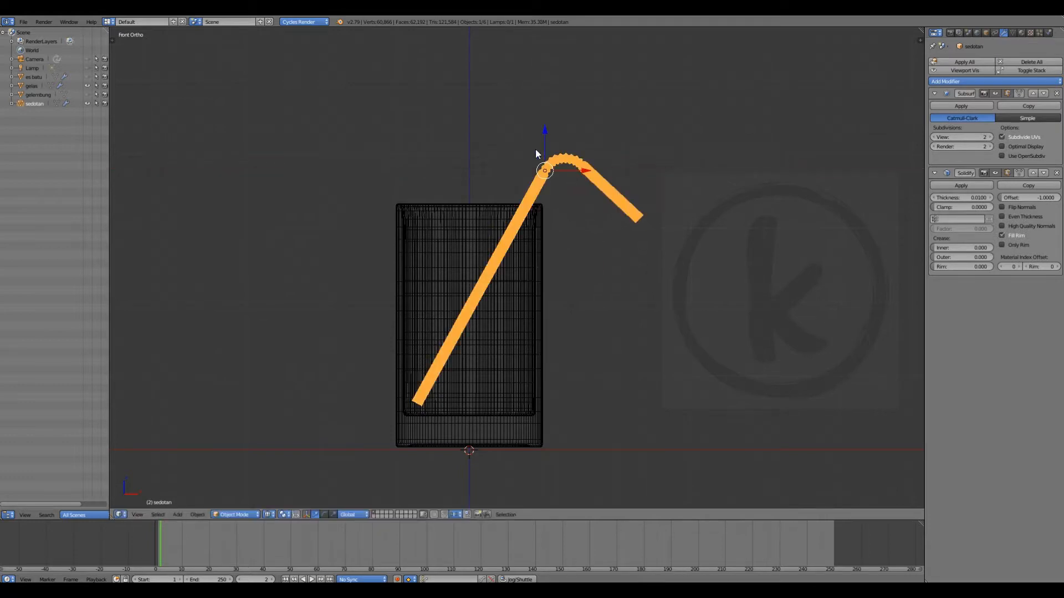
Unhide the ice cube and its bubbles and move both together into the upper part of the glass, beside the straw
{"action": "middle_click_drag", "start_coordinate": [464, 249], "coordinate": [474, 220], "text": "shift"}
{"action": "right_click", "coordinate": [473, 220]}
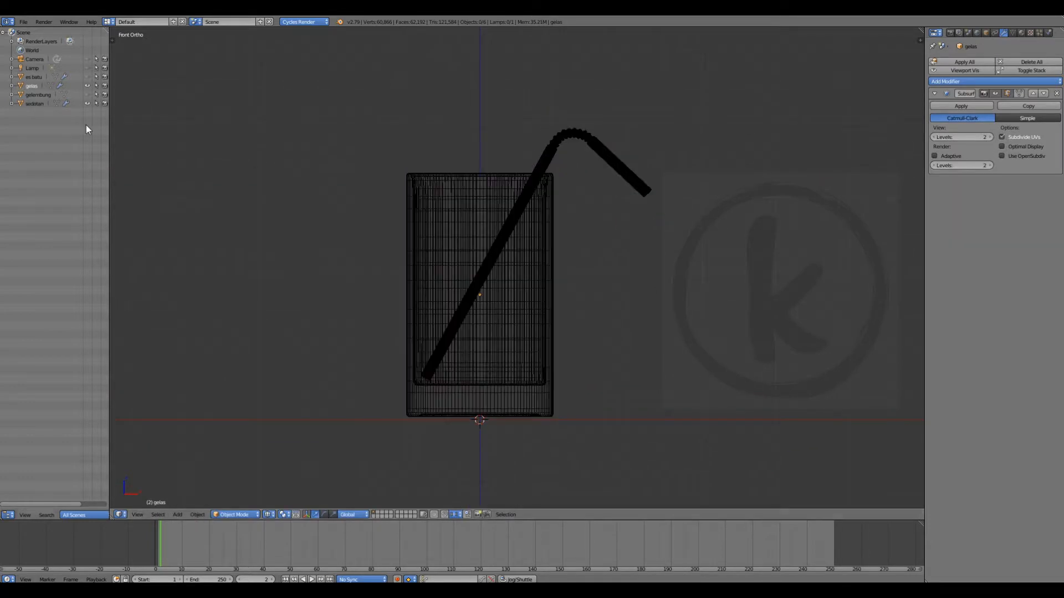
{"action": "scroll", "coordinate": [459, 419], "scroll_direction": "up", "scroll_amount": 3}
{"action": "right_click", "coordinate": [520, 416]}
{"action": "right_click", "coordinate": [507, 384], "text": "shift"}
{"action": "scroll", "coordinate": [507, 384], "scroll_direction": "down", "scroll_amount": 3}
{"action": "key", "text": "g"}
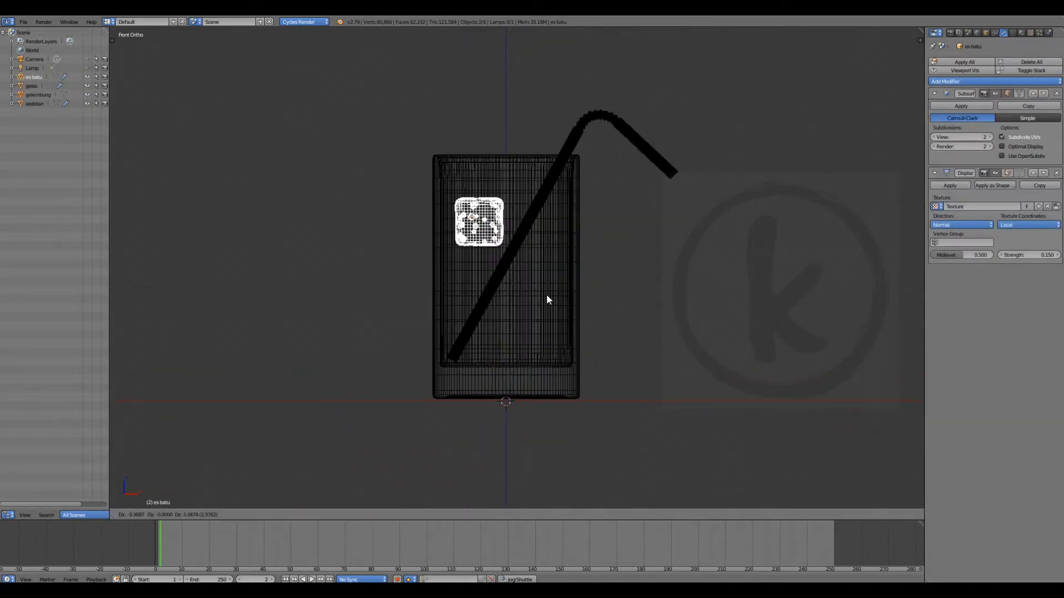
{"action": "left_click", "coordinate": [543, 276]}
{"action": "key", "text": "KP_7"}
{"action": "key", "text": "KP_1"}
{"action": "scroll", "coordinate": [504, 255], "scroll_direction": "up", "scroll_amount": 2}
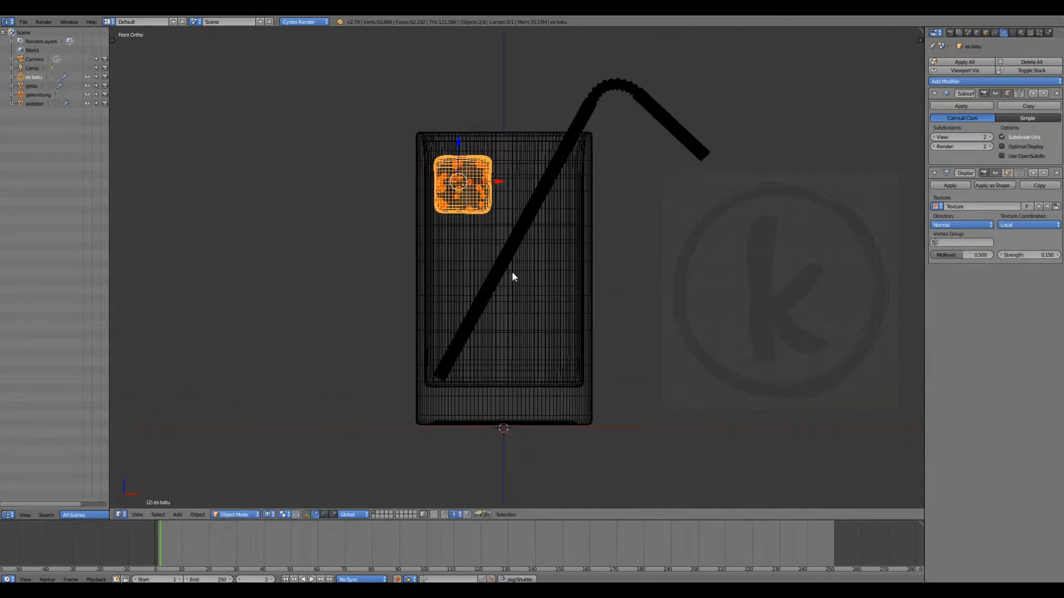
Split the 3D view in two and turn the new area into a Node Editor without its sidebar
{"action": "left_click_drag", "start_coordinate": [921, 30], "coordinate": [350, 111]}
{"action": "left_click_drag", "start_coordinate": [350, 214], "coordinate": [392, 215]}
{"action": "scroll", "coordinate": [288, 222], "scroll_direction": "up", "scroll_amount": 2}
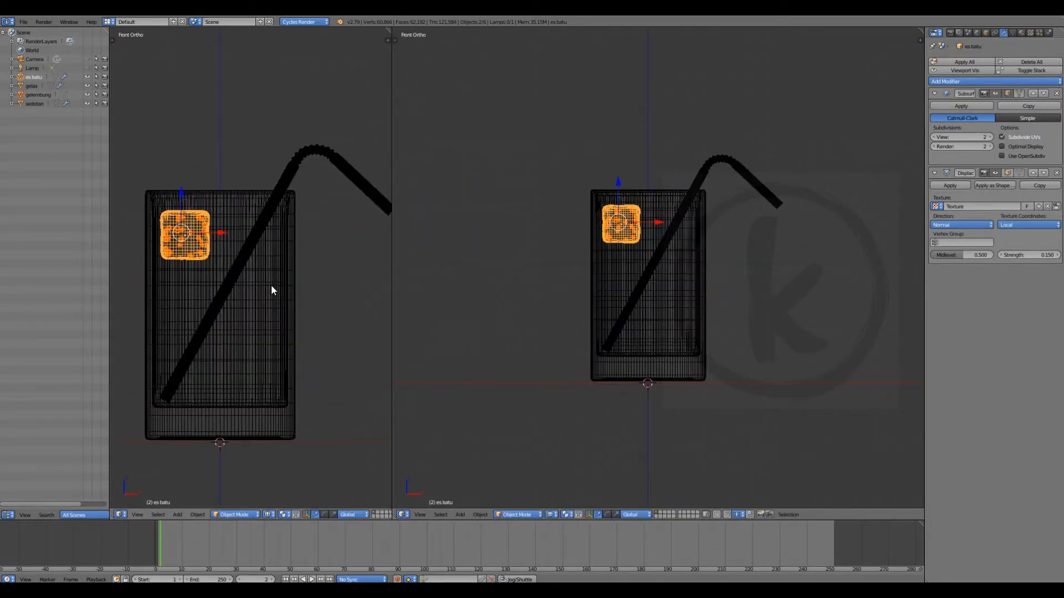
{"action": "scroll", "coordinate": [281, 303], "scroll_direction": "up", "scroll_amount": 2}
{"action": "scroll", "coordinate": [252, 277], "scroll_direction": "down", "scroll_amount": 2}
{"action": "left_click", "coordinate": [403, 515]}
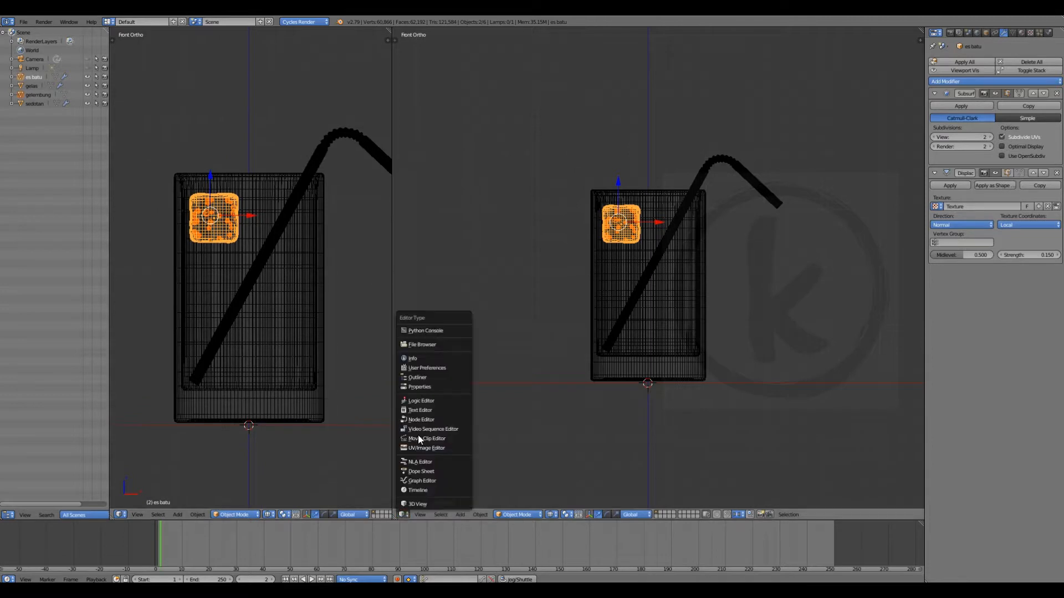
{"action": "left_click", "coordinate": [426, 422]}
{"action": "key", "text": "n"}
Display the models shaded, link the kaca material to the glass and enable its shader nodes
{"action": "left_click", "coordinate": [1021, 33]}
{"action": "key", "text": "z"}
{"action": "scroll", "coordinate": [252, 322], "scroll_direction": "up", "scroll_amount": 1}
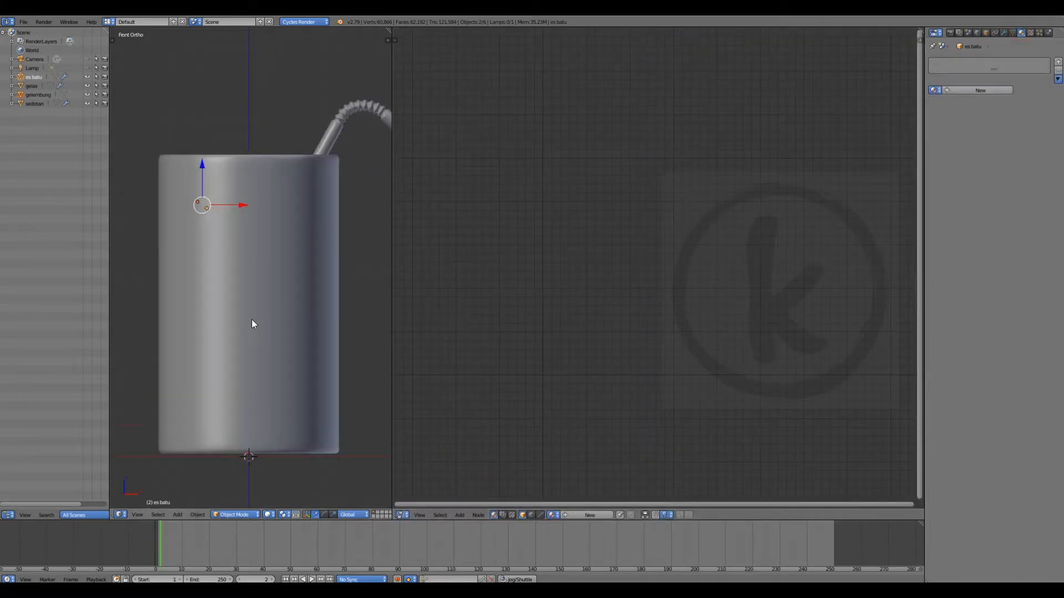
{"action": "left_click", "coordinate": [935, 90]}
{"action": "left_click", "coordinate": [952, 95]}
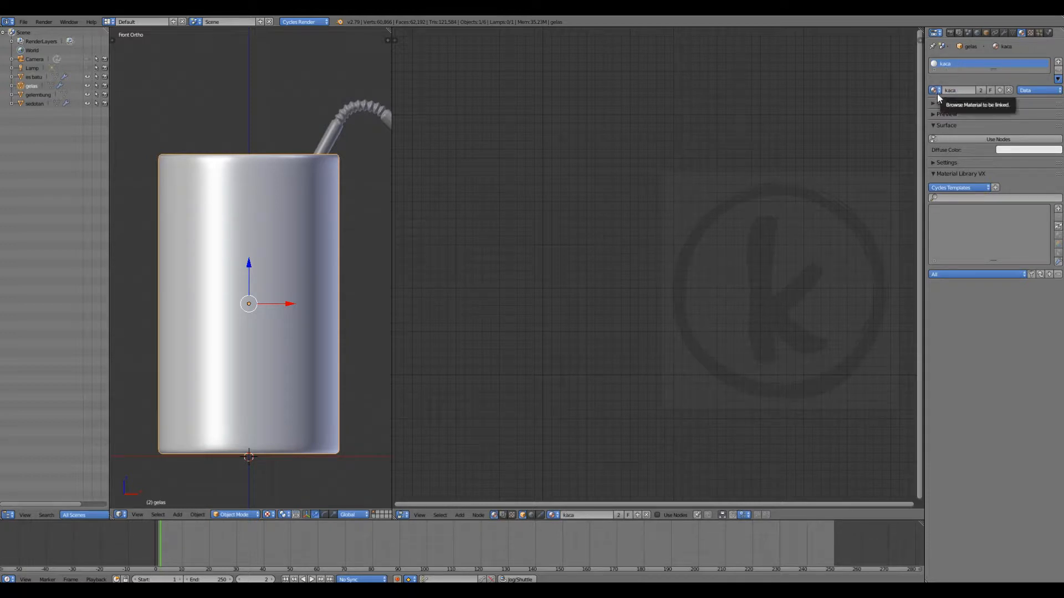
{"action": "left_click_drag", "start_coordinate": [991, 66], "coordinate": [992, 105]}
{"action": "left_click", "coordinate": [998, 164]}
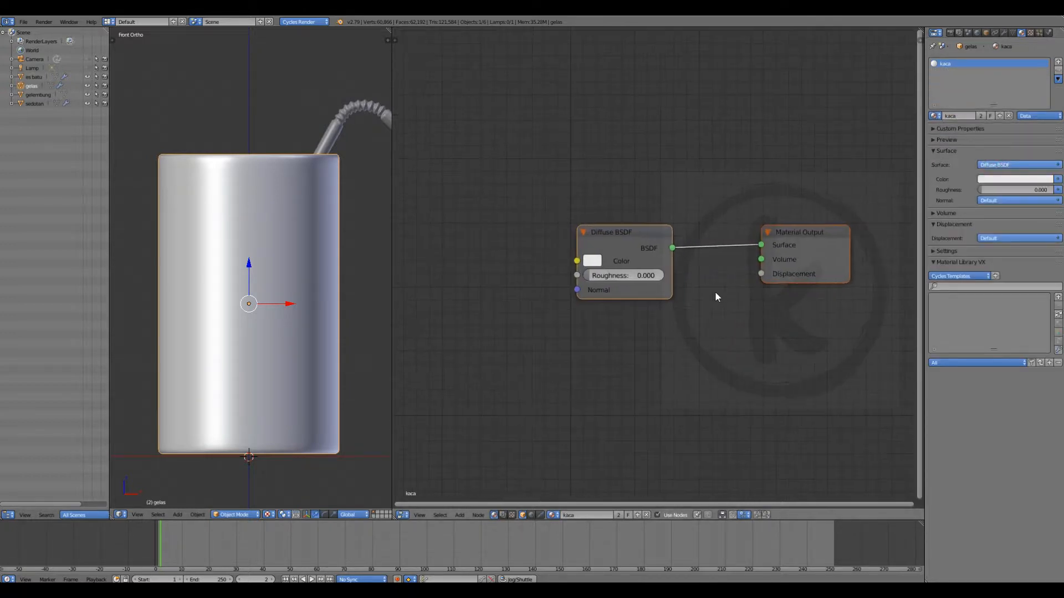
Insert a Mix Shader before the Material Output and switch the Diffuse BSDF node to a Glass BSDF
{"action": "scroll", "coordinate": [562, 252], "scroll_direction": "down", "scroll_amount": 3}
{"action": "left_click_drag", "start_coordinate": [623, 235], "coordinate": [529, 190]}
{"action": "left_click", "coordinate": [597, 366]}
{"action": "left_click", "coordinate": [648, 228]}
{"action": "left_click", "coordinate": [560, 227]}
{"action": "key", "text": "shift+s"}
{"action": "left_click", "coordinate": [592, 276]}
Add a Transparent BSDF below the Glass BSDF and connect it to the Mix Shader's second shader input
{"action": "key", "text": "shift+a"}
{"action": "mouse_move", "coordinate": [480, 306]}
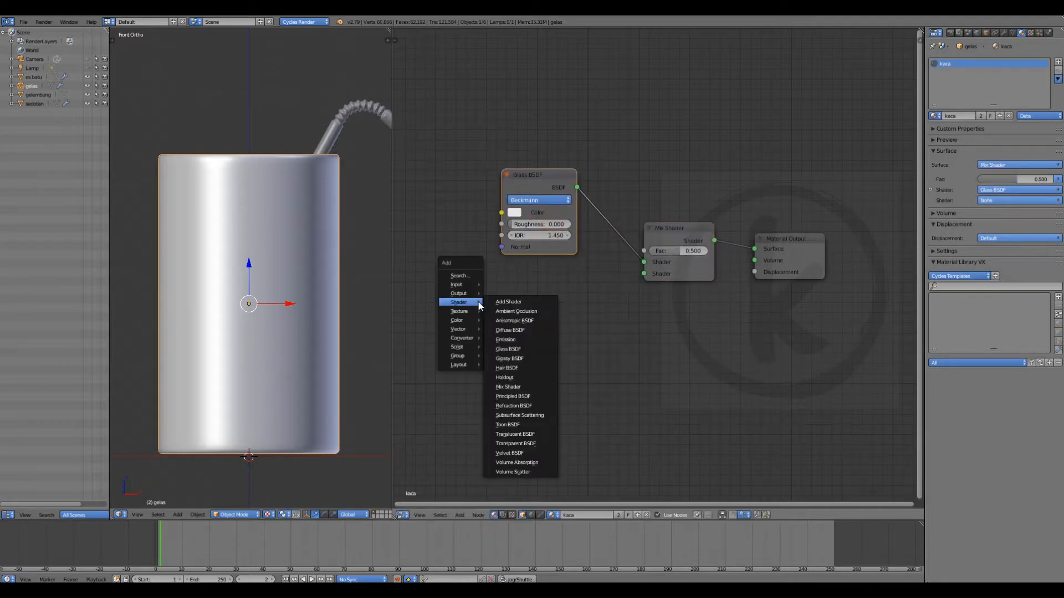
{"action": "left_click", "coordinate": [522, 443]}
{"action": "left_click", "coordinate": [509, 282]}
{"action": "left_click_drag", "start_coordinate": [576, 295], "coordinate": [643, 274]}
Add a Math node set to Add and feed its value into the Mix Shader's Fac
{"action": "scroll", "coordinate": [626, 289], "scroll_direction": "down", "scroll_amount": 5}
{"action": "middle_click_drag", "start_coordinate": [603, 308], "coordinate": [608, 346]}
{"action": "key", "text": "shift+a"}
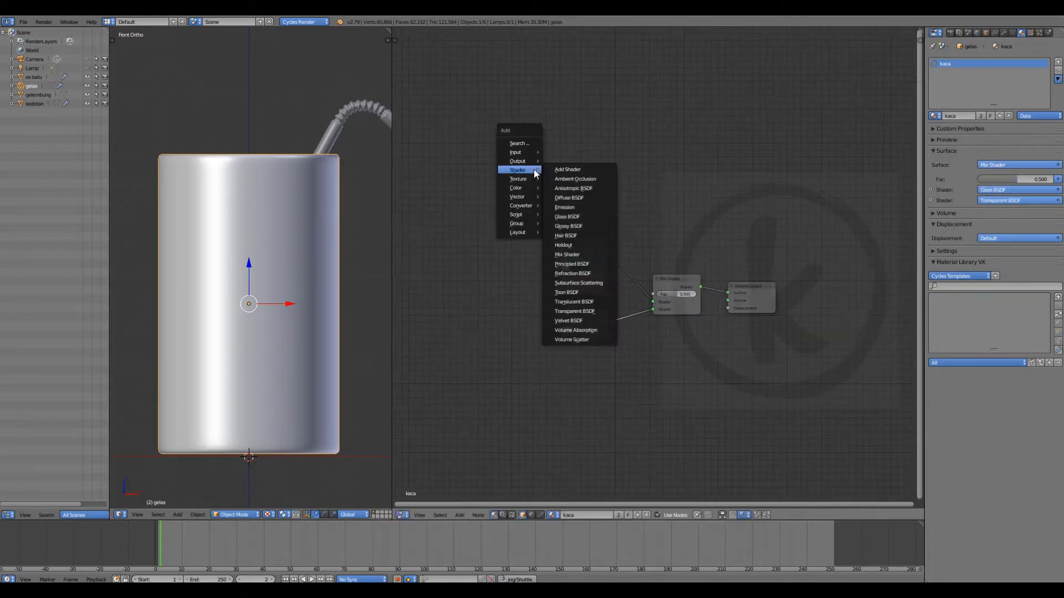
{"action": "mouse_move", "coordinate": [529, 206]}
{"action": "left_click", "coordinate": [561, 252]}
Add a Light Path node and connect Is Shadow Ray and Is Reflection Ray to the two values of the Math node
{"action": "key", "text": "shift+a"}
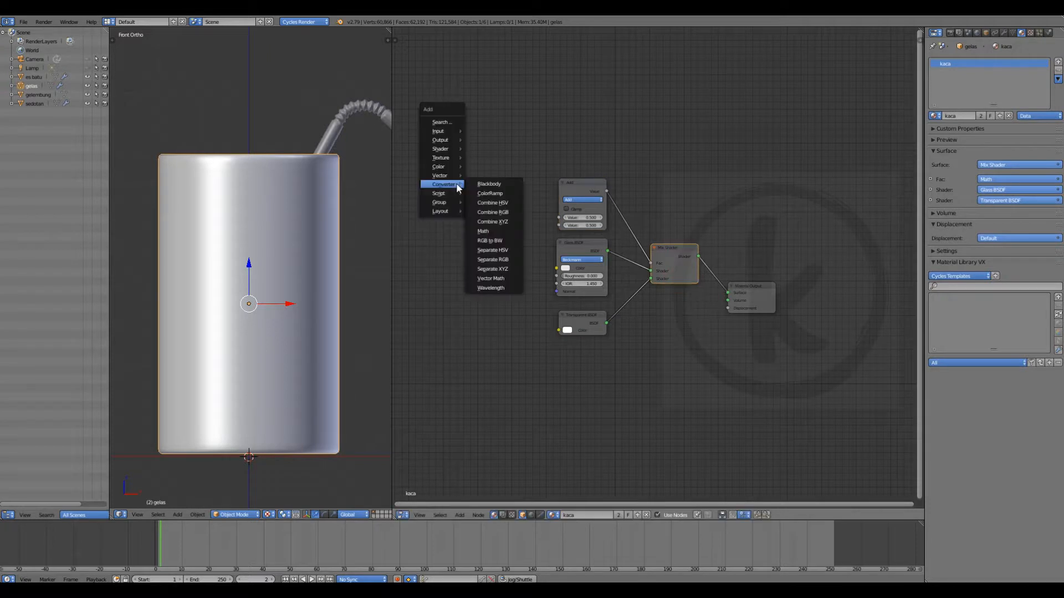
{"action": "mouse_move", "coordinate": [466, 151]}
{"action": "left_click", "coordinate": [506, 201]}
{"action": "scroll", "coordinate": [518, 223], "scroll_direction": "up", "scroll_amount": 1}
{"action": "left_click_drag", "start_coordinate": [510, 219], "coordinate": [560, 229]}
{"action": "left_click_drag", "start_coordinate": [510, 257], "coordinate": [558, 239]}
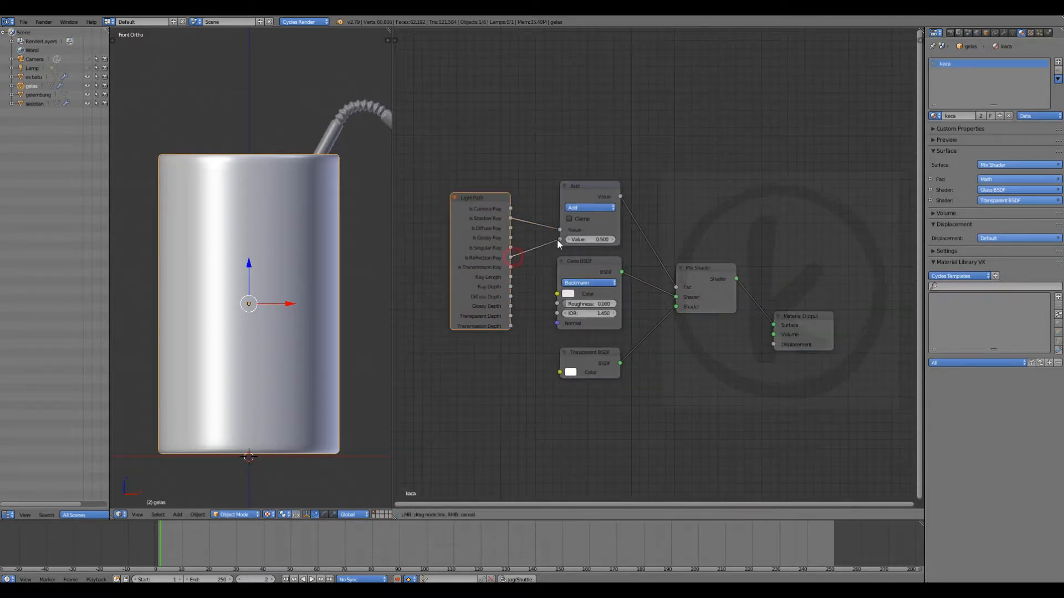
Place a second Add Math node, left unconnected, below the Mix Shader
{"action": "middle_click_drag", "start_coordinate": [557, 238], "coordinate": [539, 191]}
{"action": "key", "text": "shift+a"}
{"action": "left_click", "coordinate": [569, 146]}
{"action": "key", "text": "shift+d"}
{"action": "left_click", "coordinate": [683, 304]}
{"action": "middle_click_drag", "start_coordinate": [564, 369], "coordinate": [586, 342]}
{"action": "scroll", "coordinate": [586, 341], "scroll_direction": "up", "scroll_amount": 1}
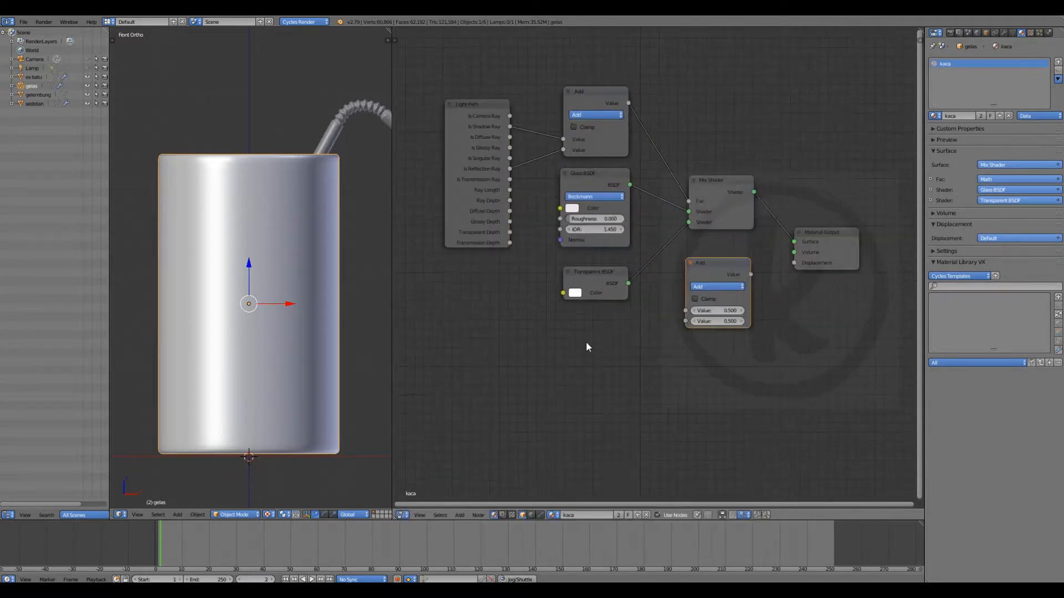
Add a Noise Texture below the Transparent BSDF and connect its Fac to the first value of the second Math node
{"action": "key", "text": "shift+a"}
{"action": "mouse_move", "coordinate": [576, 370]}
{"action": "left_click", "coordinate": [623, 458]}
{"action": "left_click", "coordinate": [564, 330]}
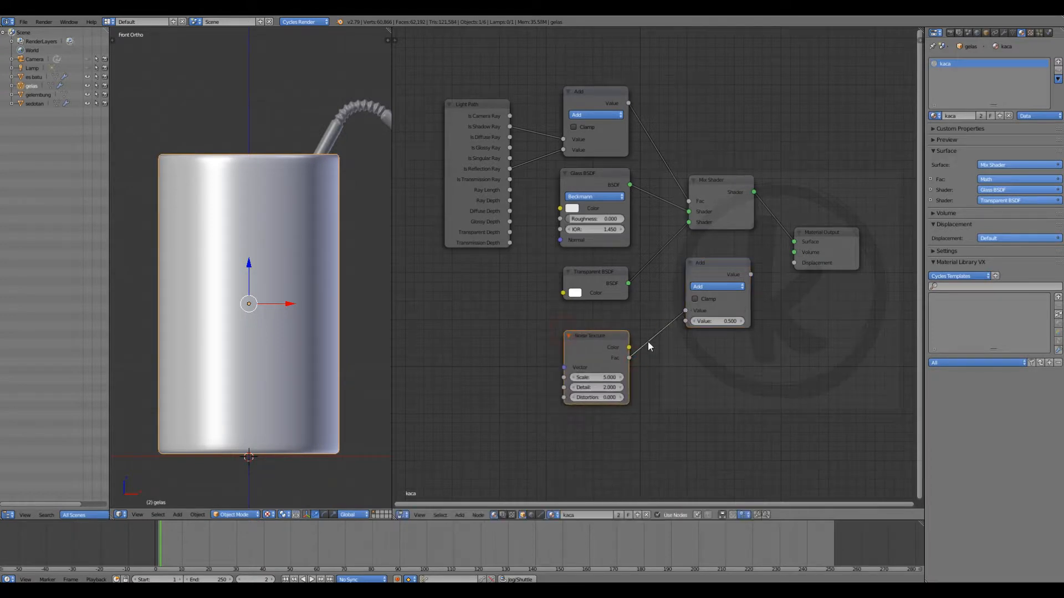
Route the Noise Texture's Color through the lower Add node into the Material Output and preview the glass in rendered shading
{"action": "key", "text": "shift+z"}
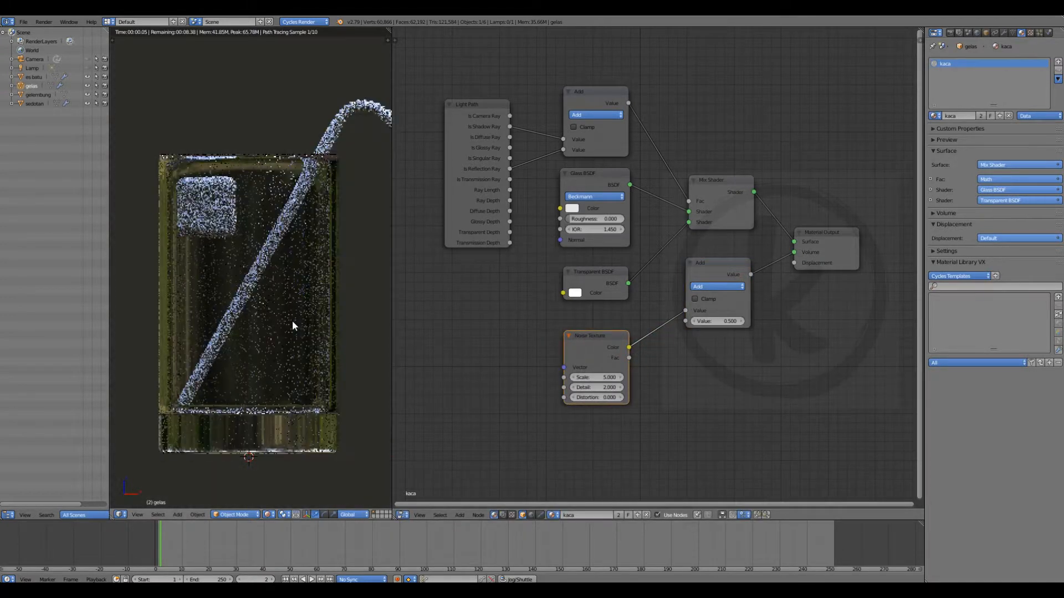
{"action": "middle_click_drag", "start_coordinate": [603, 255], "coordinate": [621, 268]}
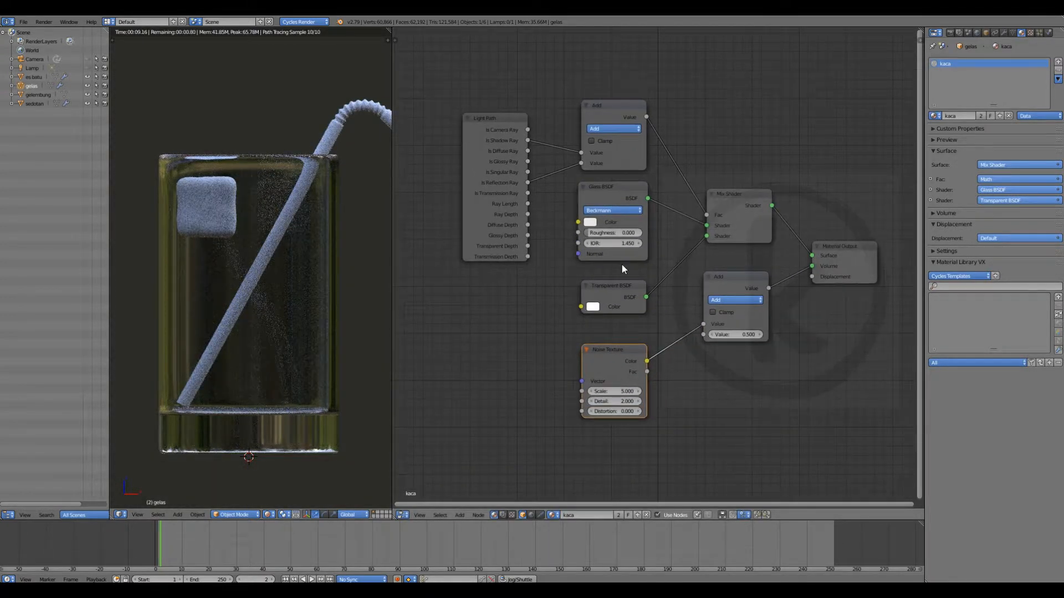
{"action": "left_click", "coordinate": [302, 252]}
{"action": "left_click_drag", "start_coordinate": [391, 190], "coordinate": [492, 189]}
Enter Edit Mode on the glass in solid shading, clear the selection and hide the ice cube, bubbles and straw
{"action": "key", "text": "Tab"}
{"action": "key", "text": "z"}
{"action": "scroll", "coordinate": [383, 246], "scroll_direction": "up", "scroll_amount": 2}
{"action": "scroll", "coordinate": [356, 223], "scroll_direction": "down", "scroll_amount": 2}
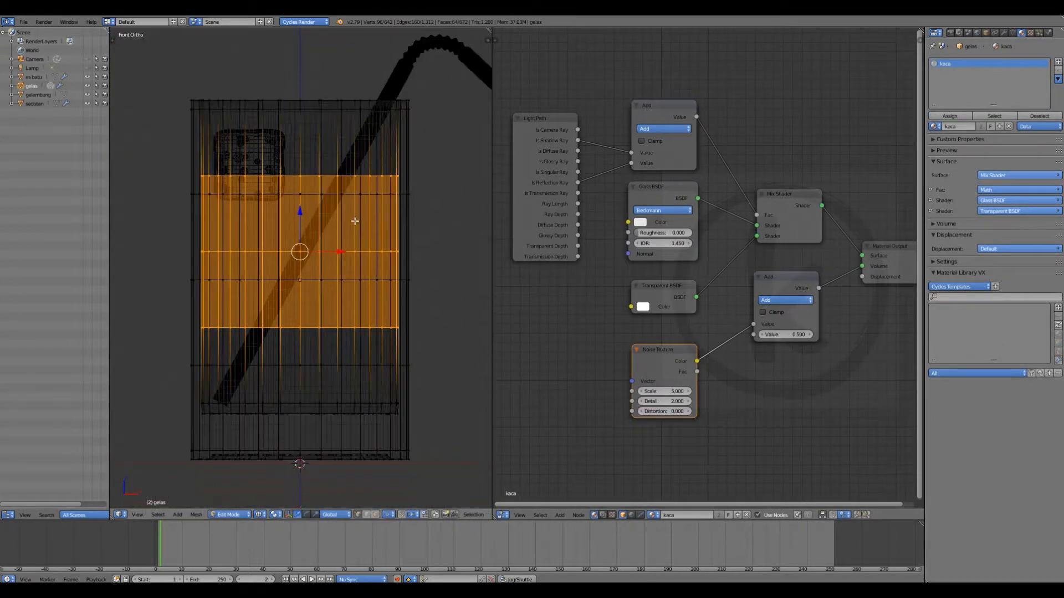
{"action": "scroll", "coordinate": [349, 216], "scroll_direction": "up", "scroll_amount": 2}
{"action": "key", "text": "z"}
{"action": "middle_click_drag", "start_coordinate": [324, 198], "coordinate": [345, 284], "text": "shift"}
{"action": "scroll", "coordinate": [338, 228], "scroll_direction": "down", "scroll_amount": 2}
{"action": "scroll", "coordinate": [345, 284], "scroll_direction": "up", "scroll_amount": 2}
{"action": "key", "text": "a"}
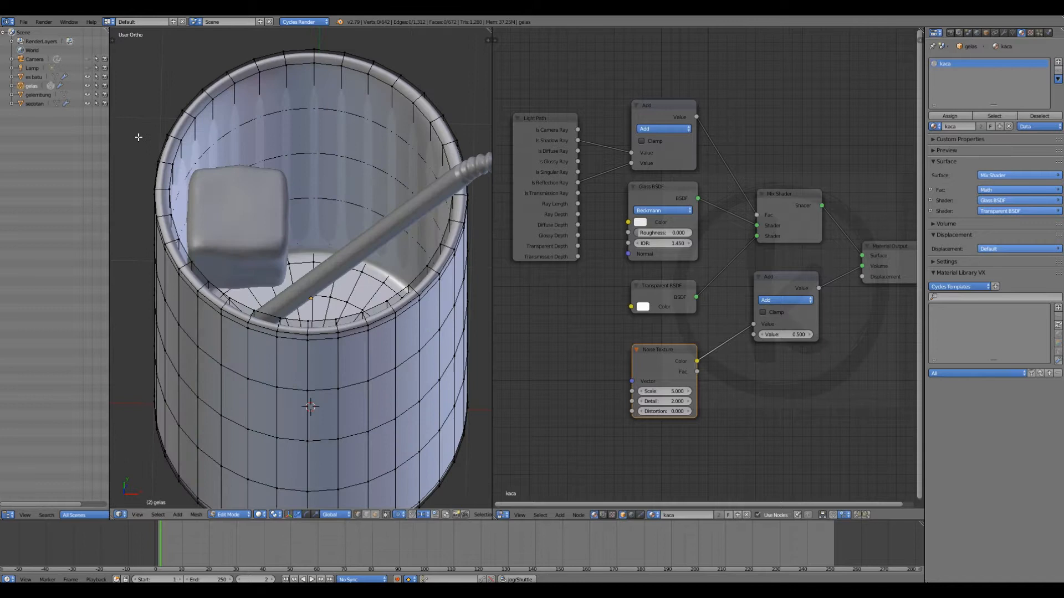
{"action": "left_click", "coordinate": [87, 76]}
{"action": "left_click", "coordinate": [86, 103]}
Fill an upper edge loop of the glass's inner wall with a face, inset it into concentric rings and poke the centre face
{"action": "key", "text": "f"}
{"action": "key", "text": "i"}
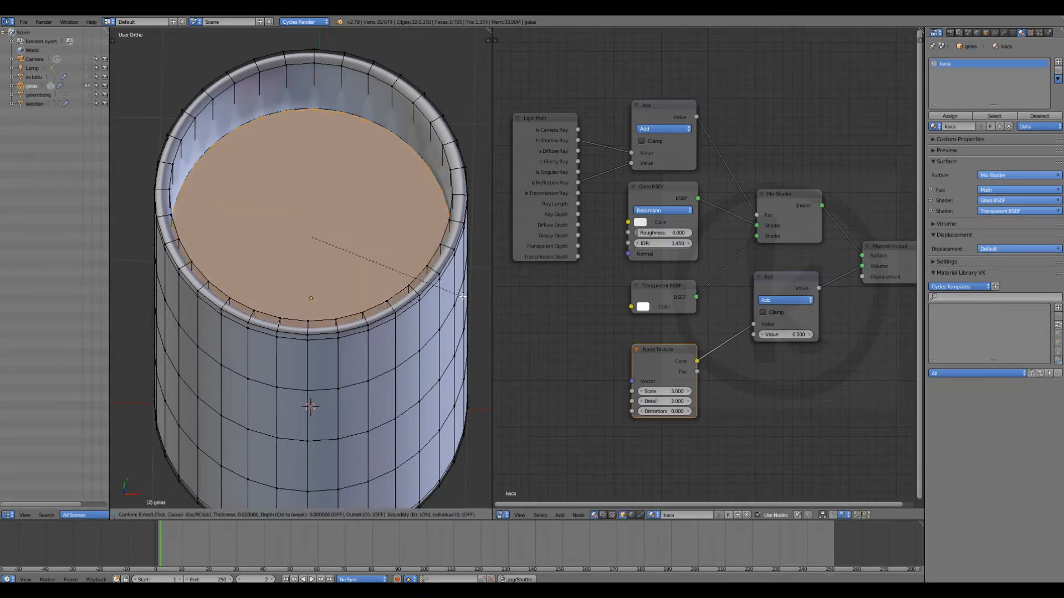
{"action": "key", "text": "i"}
{"action": "left_click", "coordinate": [429, 289]}
{"action": "key", "text": "i"}
{"action": "left_click", "coordinate": [387, 281]}
{"action": "key", "text": "alt+p"}
{"action": "scroll", "coordinate": [377, 218], "scroll_direction": "up", "scroll_amount": 1}
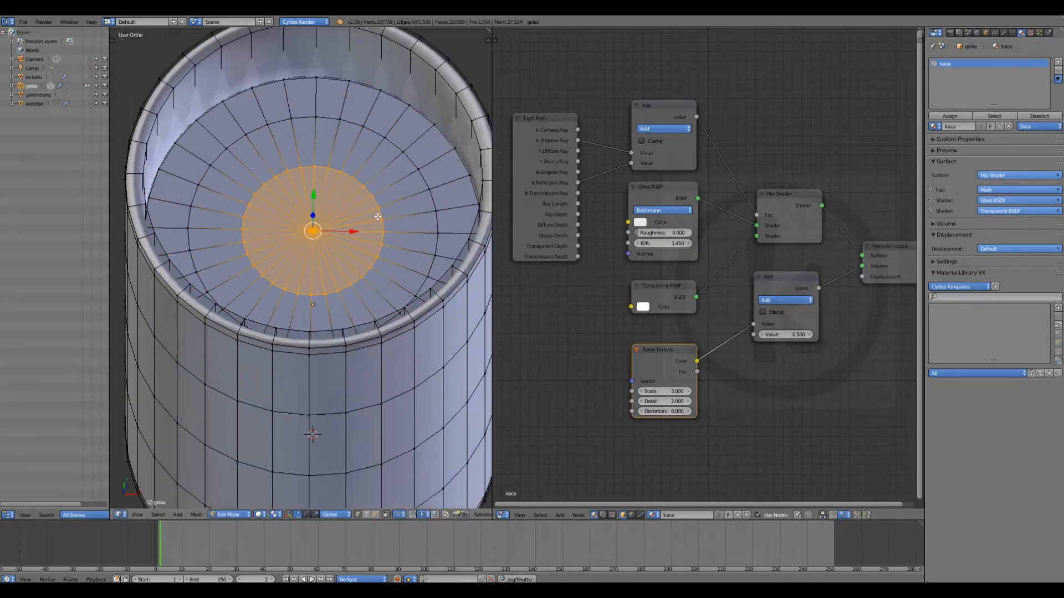
Add a loop cut around the inner wall just above the liquid surface
{"action": "middle_click_drag", "start_coordinate": [378, 217], "coordinate": [374, 202]}
{"action": "key", "text": "ctrl+r"}
{"action": "left_click", "coordinate": [397, 86]}
{"action": "left_click", "coordinate": [372, 120]}
{"action": "scroll", "coordinate": [362, 133], "scroll_direction": "down", "scroll_amount": 1}
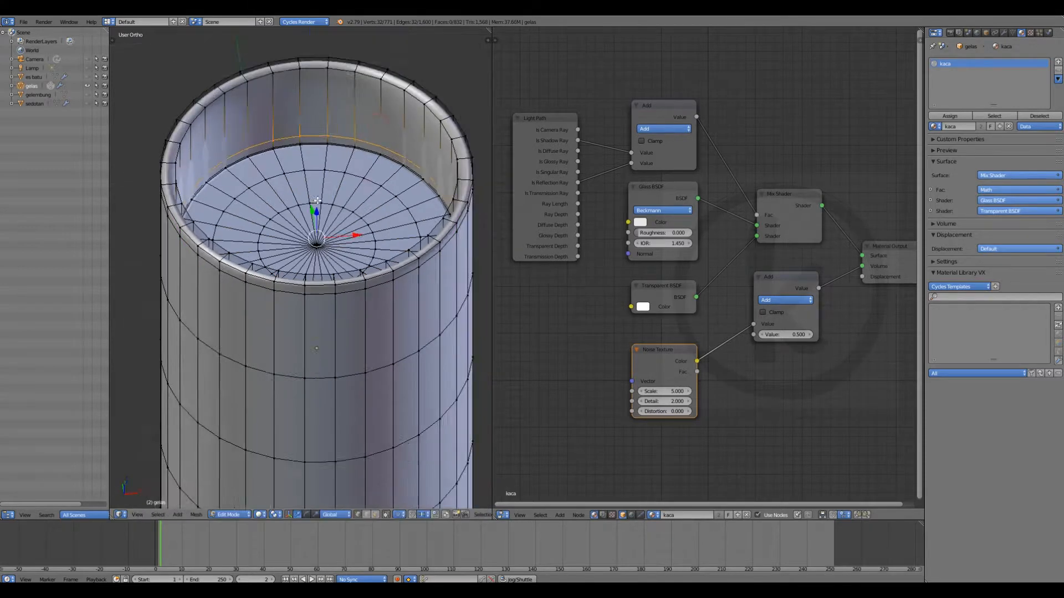
Add a loop cut around the inner wall just below the liquid surface, working in front wireframe view
{"action": "key", "text": "KP_1"}
{"action": "key", "text": "z"}
{"action": "middle_click_drag", "start_coordinate": [251, 271], "coordinate": [347, 223], "text": "shift"}
{"action": "scroll", "coordinate": [338, 243], "scroll_direction": "up", "scroll_amount": 3}
{"action": "key", "text": "ctrl+r"}
{"action": "left_click", "coordinate": [267, 224]}
{"action": "left_click", "coordinate": [261, 139]}
{"action": "middle_click_drag", "start_coordinate": [432, 209], "coordinate": [297, 204], "text": "shift"}
{"action": "scroll", "coordinate": [297, 204], "scroll_direction": "down", "scroll_amount": 3}
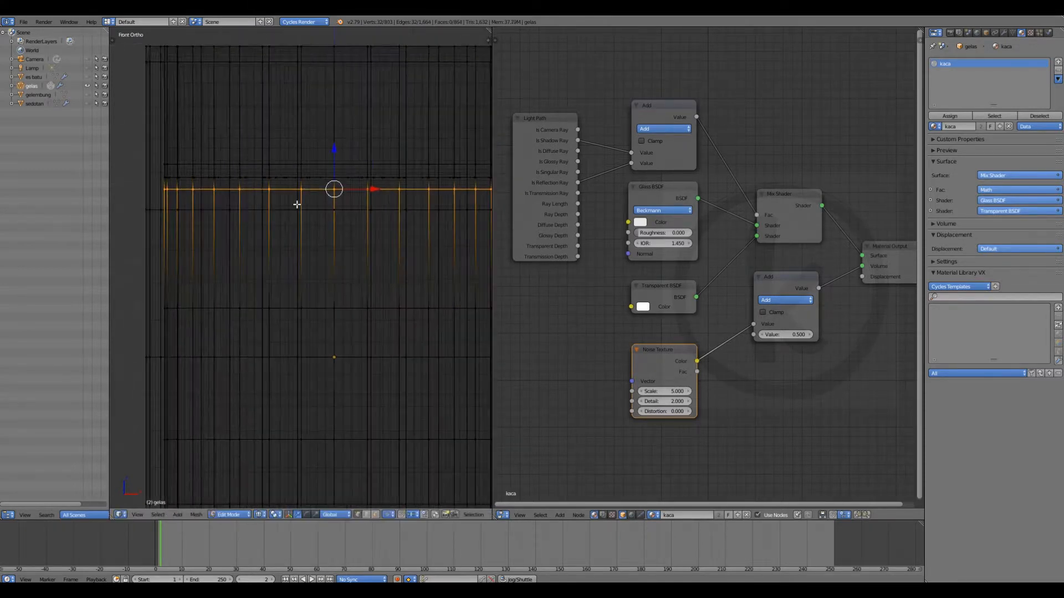
Select the liquid's faces from its surface down to the glass's inner bottom and assign them a new material named "tteh" in a second slot
{"action": "key", "text": "b"}
{"action": "left_click_drag", "start_coordinate": [168, 187], "coordinate": [468, 197]}
{"action": "middle_click_drag", "start_coordinate": [336, 268], "coordinate": [342, 204], "text": "shift"}
{"action": "right_click", "coordinate": [245, 241], "text": "alt+shift"}
{"action": "right_click", "coordinate": [242, 342], "text": "alt+shift"}
{"action": "middle_click_drag", "start_coordinate": [292, 388], "coordinate": [299, 228], "text": "shift"}
{"action": "right_click", "coordinate": [283, 318], "text": "alt+shift"}
{"action": "key", "text": "b"}
{"action": "left_click_drag", "start_coordinate": [197, 311], "coordinate": [449, 332]}
{"action": "scroll", "coordinate": [449, 331], "scroll_direction": "down", "scroll_amount": 2}
{"action": "left_click", "coordinate": [1058, 62]}
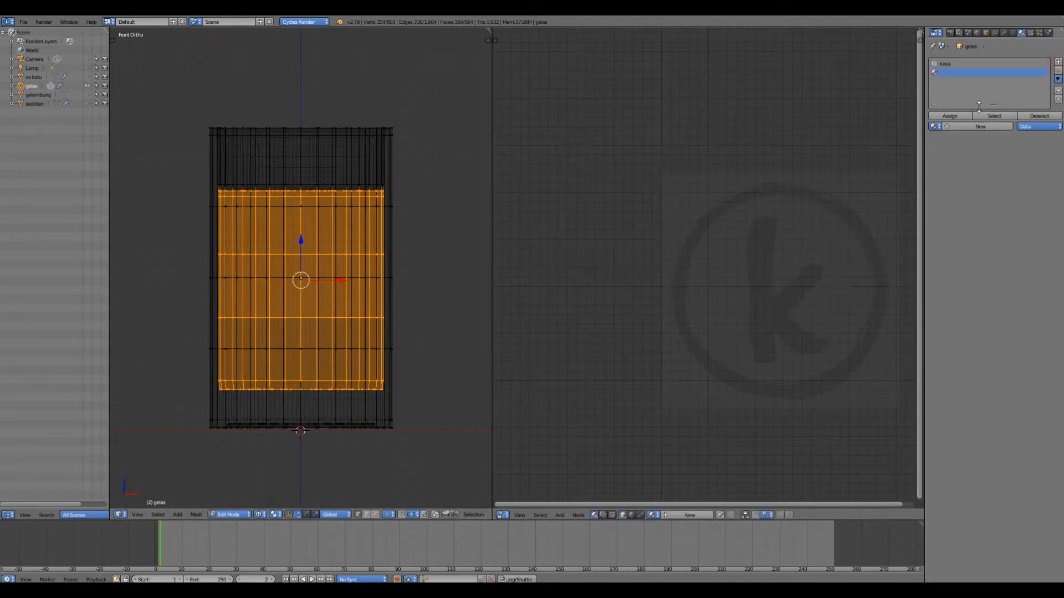
{"action": "left_click", "coordinate": [963, 129]}
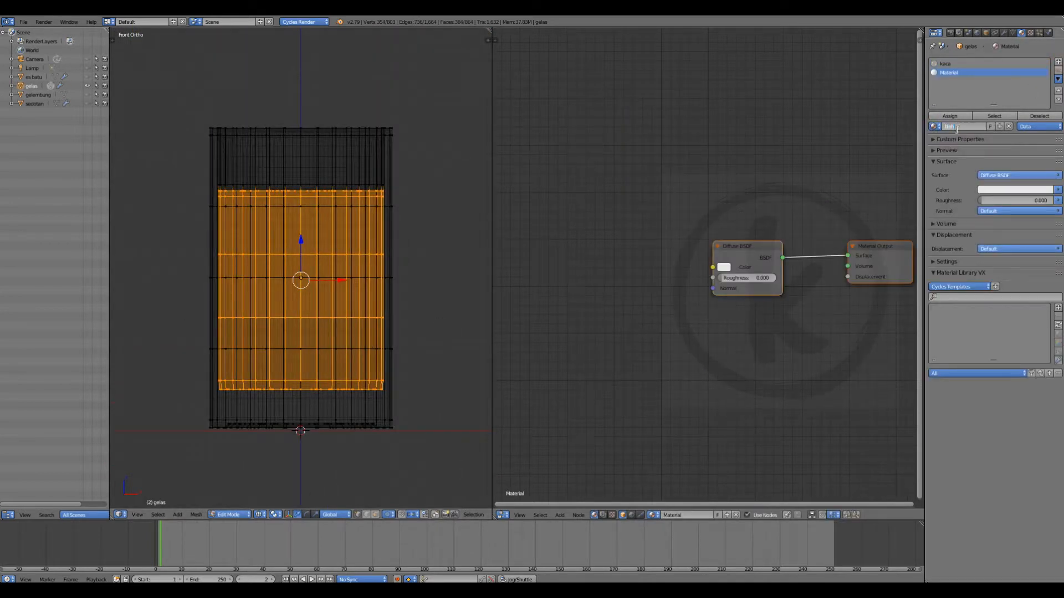
Switch the liquid material's Diffuse BSDF to a Glass BSDF
{"action": "middle_click_drag", "start_coordinate": [777, 257], "coordinate": [730, 258]}
{"action": "scroll", "coordinate": [730, 258], "scroll_direction": "down", "scroll_amount": 2}
{"action": "left_click_drag", "start_coordinate": [706, 245], "coordinate": [732, 247]}
{"action": "key", "text": "shift+s"}
{"action": "mouse_move", "coordinate": [720, 238]}
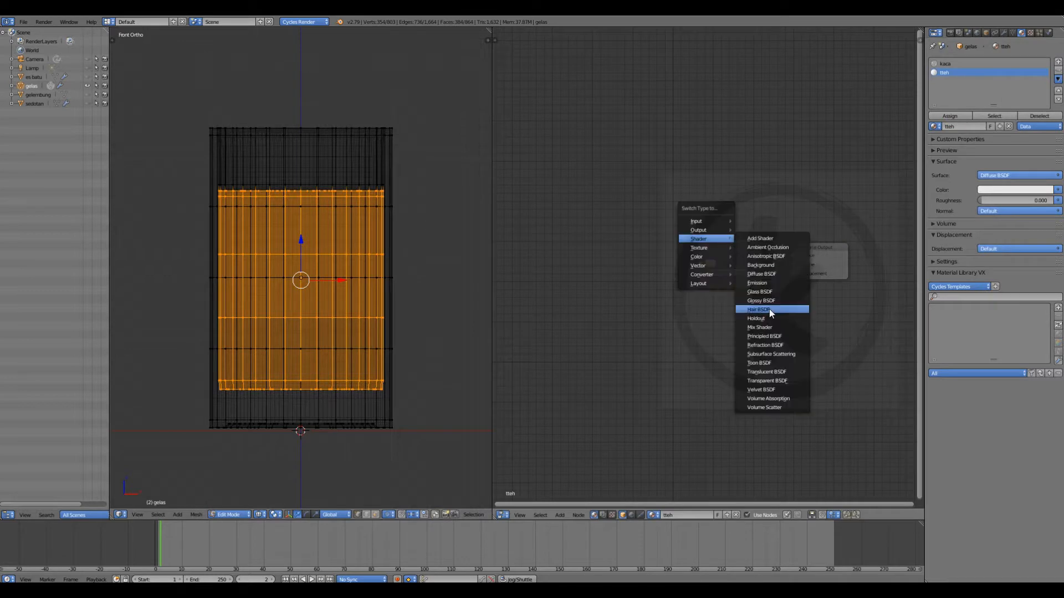
{"action": "left_click", "coordinate": [769, 292]}
{"action": "scroll", "coordinate": [642, 293], "scroll_direction": "up", "scroll_amount": 2}
Add a color Mix node feeding the Glass BSDF's Color and a Layer Weight node whose Facing drives the Mix's Fac
{"action": "key", "text": "shift+a"}
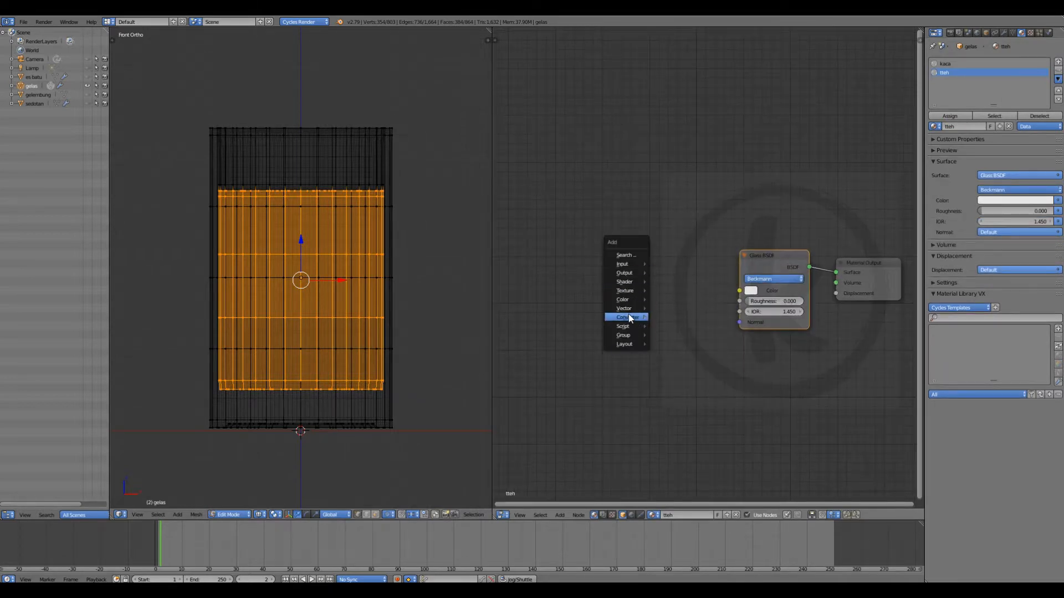
{"action": "left_click", "coordinate": [669, 346]}
{"action": "key", "text": "shift+a"}
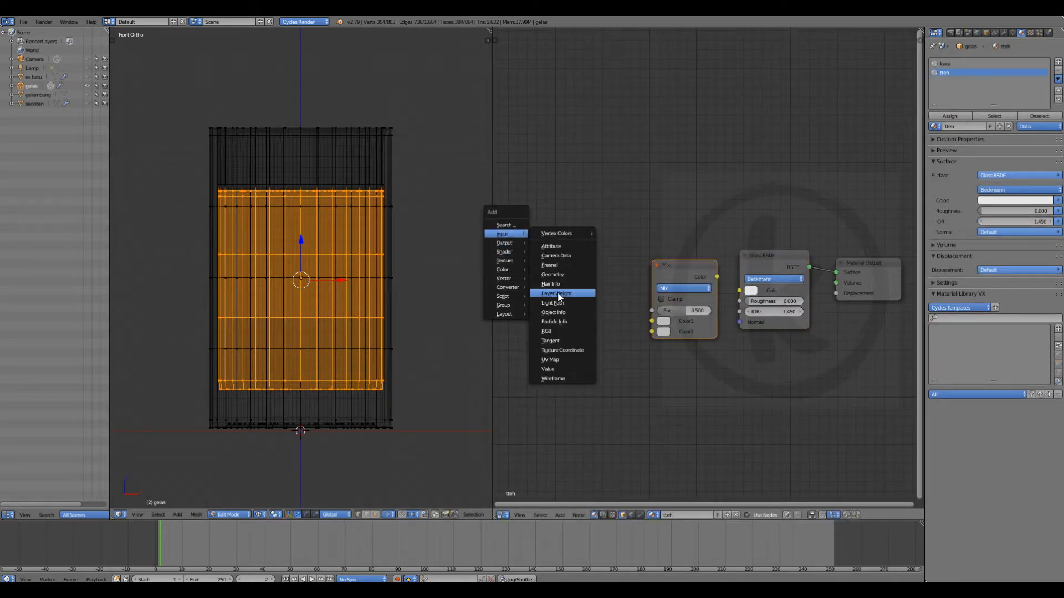
{"action": "left_click", "coordinate": [557, 313]}
{"action": "left_click_drag", "start_coordinate": [743, 292], "coordinate": [743, 293]}
Set Color1 of the liquid's Mix node to hex FFA500
{"action": "left_click", "coordinate": [660, 326]}
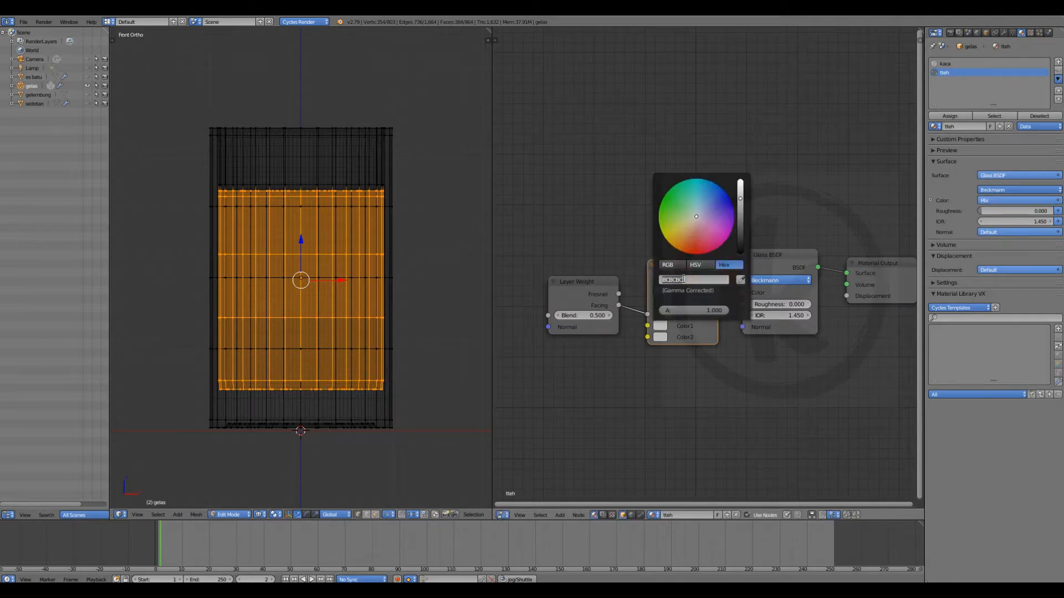
{"action": "left_click", "coordinate": [683, 280]}
{"action": "type", "text": "ffa500"}
{"action": "key", "text": "Return"}
Return to Object Mode and preview the glass with its liquid in rendered shading
{"action": "key", "text": "z"}
{"action": "key", "text": "Tab"}
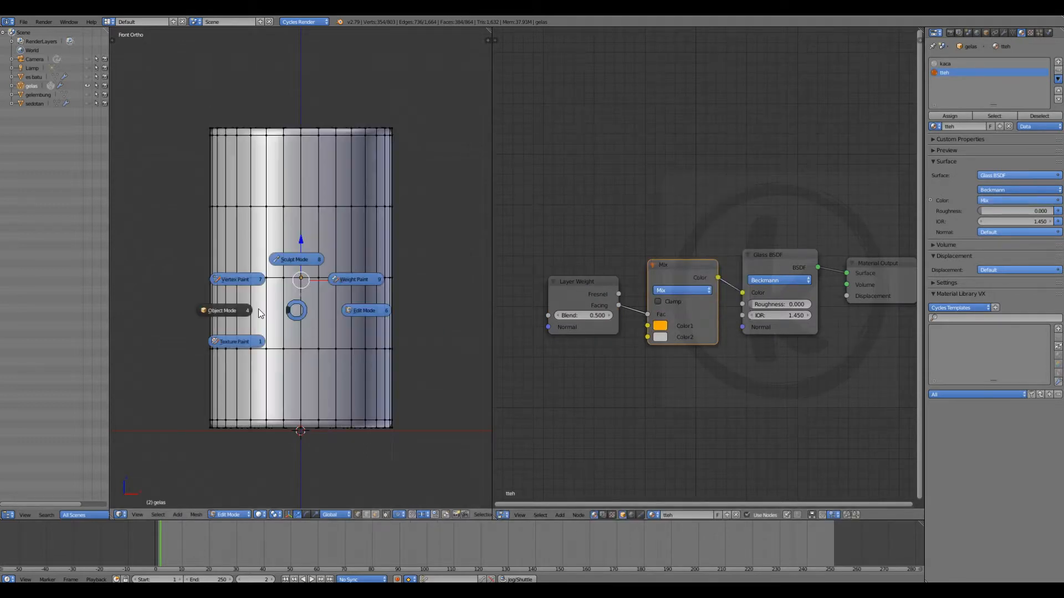
{"action": "left_click", "coordinate": [255, 311]}
{"action": "key", "text": "shift+z"}
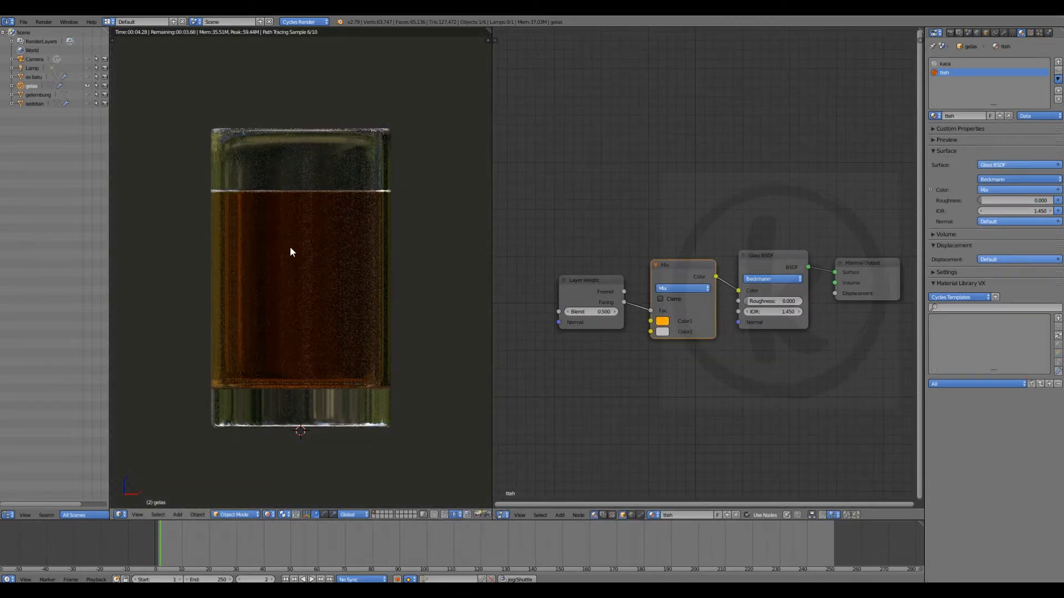
{"action": "scroll", "coordinate": [316, 180], "scroll_direction": "up", "scroll_amount": 2}
{"action": "key", "text": "shift+z"}
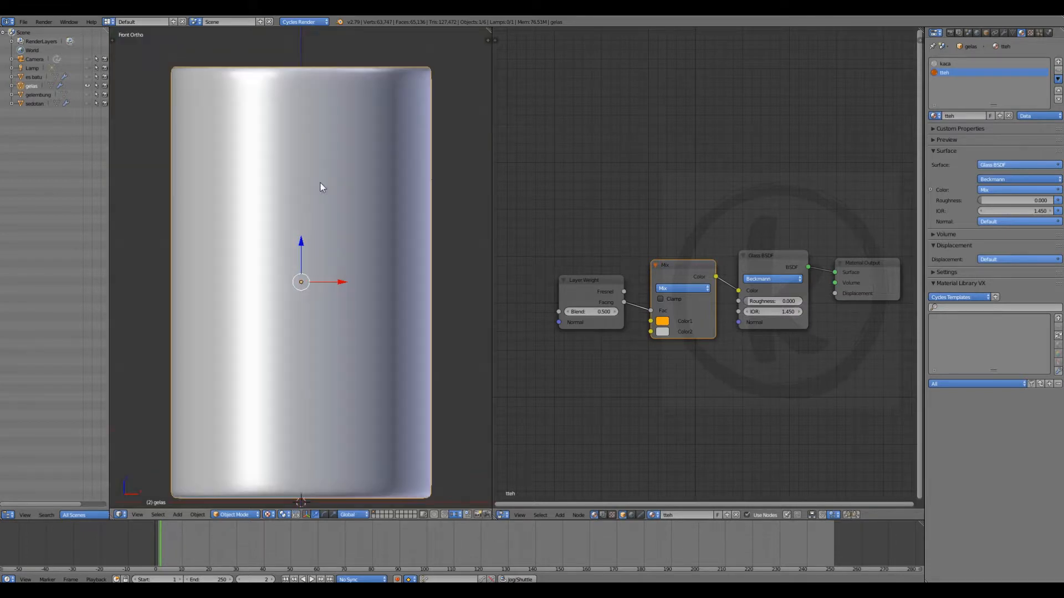
Hide the glass and show the ice cube and its bubbles close up
{"action": "left_click", "coordinate": [88, 87]}
{"action": "left_click", "coordinate": [88, 95]}
{"action": "left_click", "coordinate": [88, 77]}
{"action": "scroll", "coordinate": [263, 144], "scroll_direction": "up", "scroll_amount": 1}
{"action": "middle_click_drag", "start_coordinate": [263, 144], "coordinate": [339, 287], "text": "shift"}
{"action": "scroll", "coordinate": [351, 238], "scroll_direction": "up", "scroll_amount": 5}
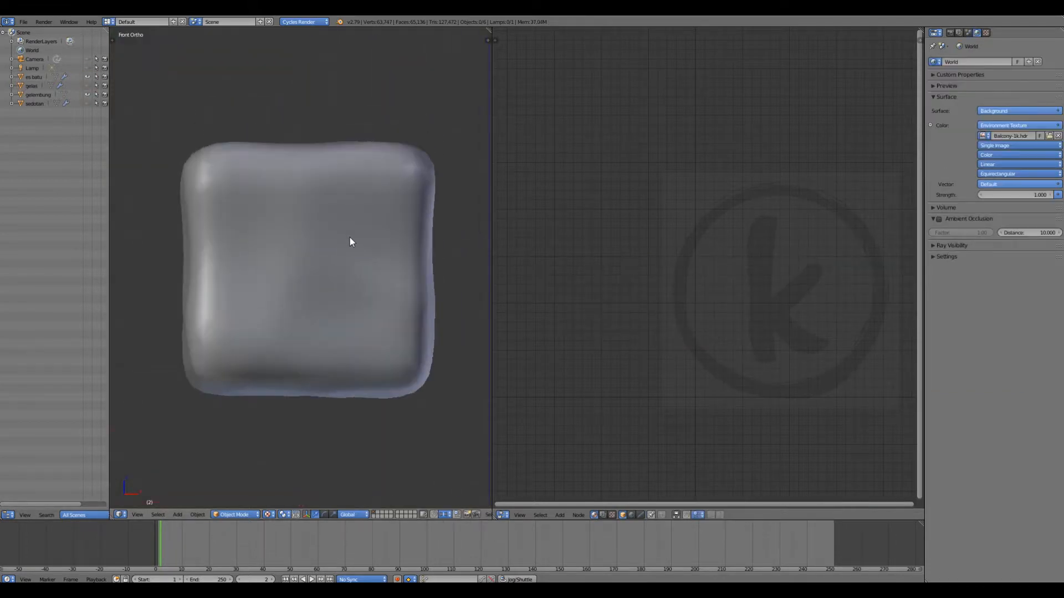
Give the ice cube a new material named "es balok" and move its Diffuse BSDF away from the Material Output
{"action": "right_click", "coordinate": [350, 237]}
{"action": "left_click", "coordinate": [960, 115]}
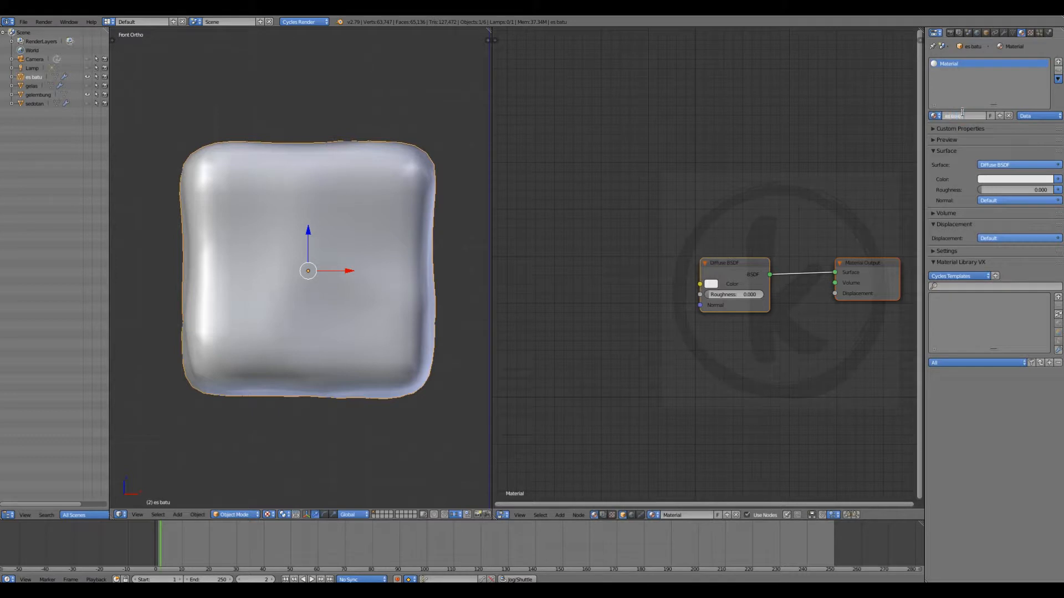
{"action": "scroll", "coordinate": [827, 260], "scroll_direction": "down", "scroll_amount": 1}
{"action": "middle_click_drag", "start_coordinate": [827, 259], "coordinate": [790, 238]}
{"action": "left_click_drag", "start_coordinate": [748, 253], "coordinate": [578, 254]}
{"action": "scroll", "coordinate": [767, 253], "scroll_direction": "down", "scroll_amount": 2}
{"action": "middle_click_drag", "start_coordinate": [768, 253], "coordinate": [830, 261]}
Switch the ice material's Diffuse BSDF to a Glass BSDF and add a Translucent BSDF below it
{"action": "left_click", "coordinate": [622, 260]}
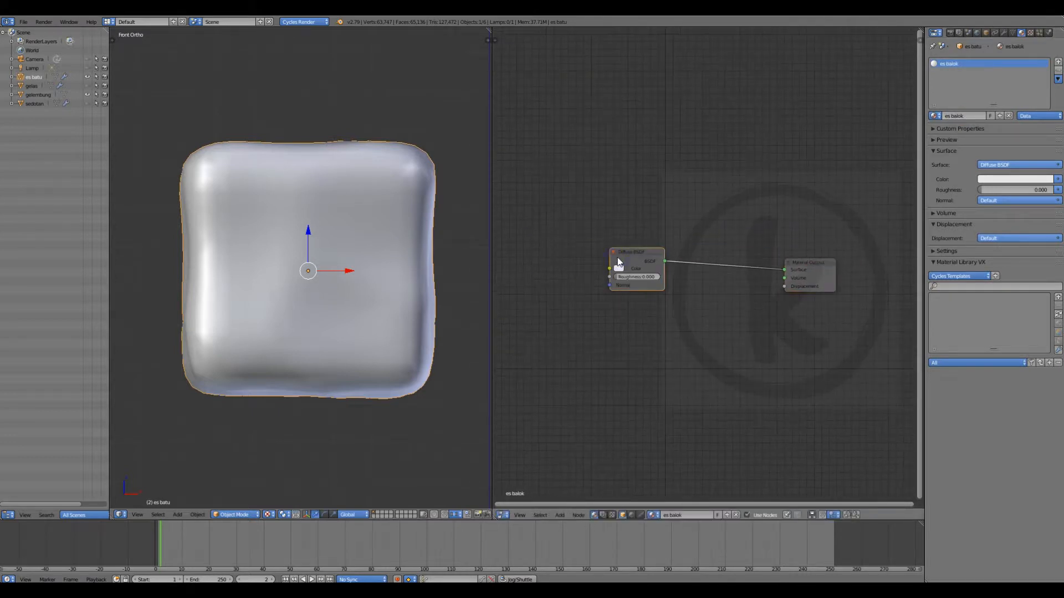
{"action": "key", "text": "shift+s"}
{"action": "mouse_move", "coordinate": [616, 258]}
{"action": "left_click", "coordinate": [659, 312]}
{"action": "key", "text": "shift+a"}
{"action": "mouse_move", "coordinate": [640, 301]}
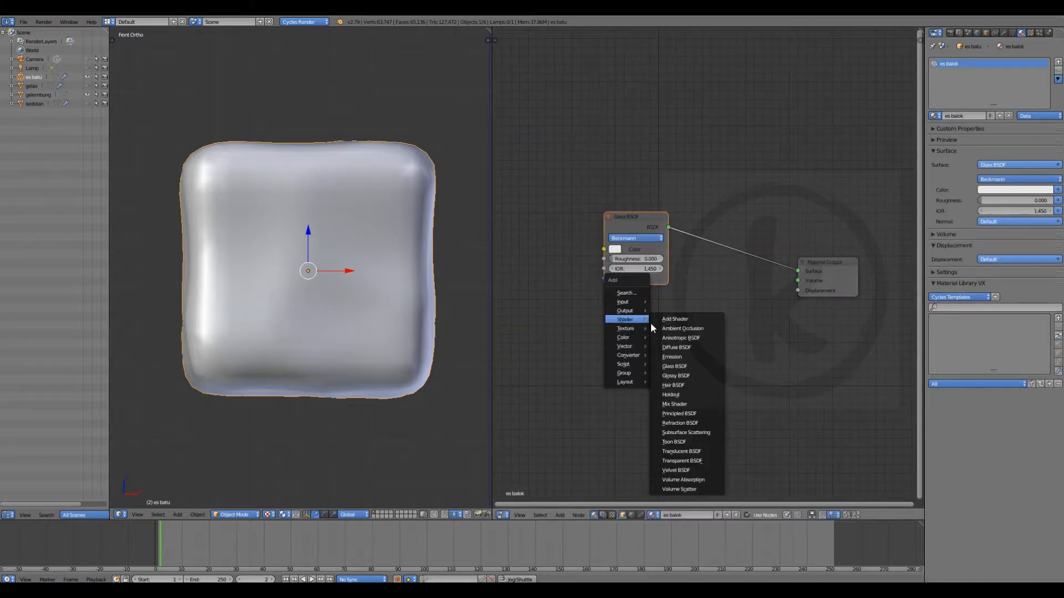
{"action": "left_click", "coordinate": [682, 450]}
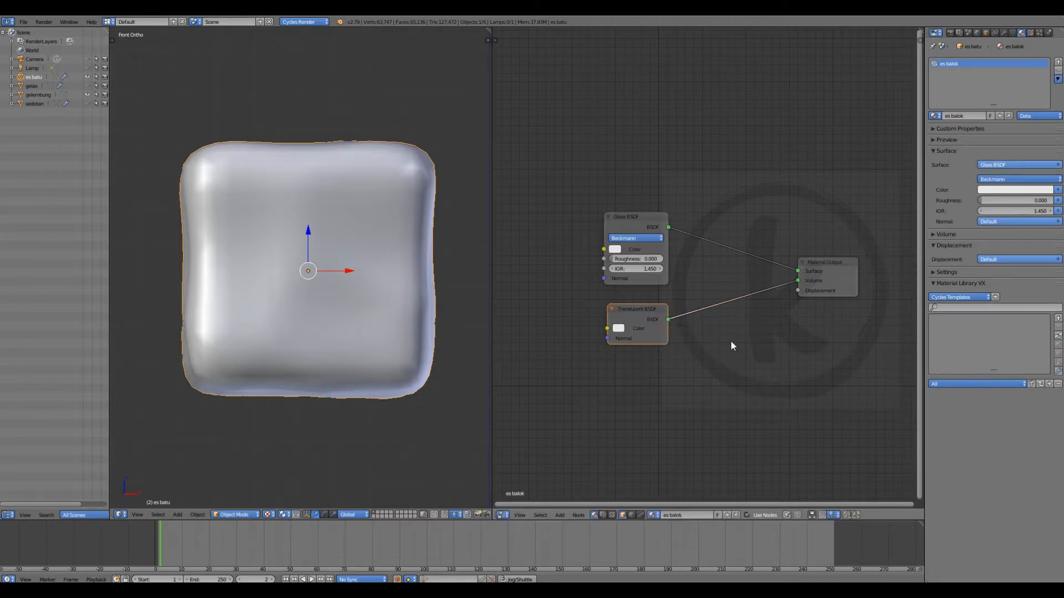
{"action": "left_click_drag", "start_coordinate": [638, 218], "coordinate": [640, 212]}
{"action": "left_click_drag", "start_coordinate": [825, 263], "coordinate": [751, 257]}
{"action": "scroll", "coordinate": [742, 271], "scroll_direction": "up", "scroll_amount": 1}
{"action": "middle_click_drag", "start_coordinate": [659, 270], "coordinate": [758, 284]}
{"action": "scroll", "coordinate": [643, 283], "scroll_direction": "down", "scroll_amount": 2}
Add a Bump node before the ice material's shader nodes
{"action": "key", "text": "shift+a"}
{"action": "mouse_move", "coordinate": [593, 260]}
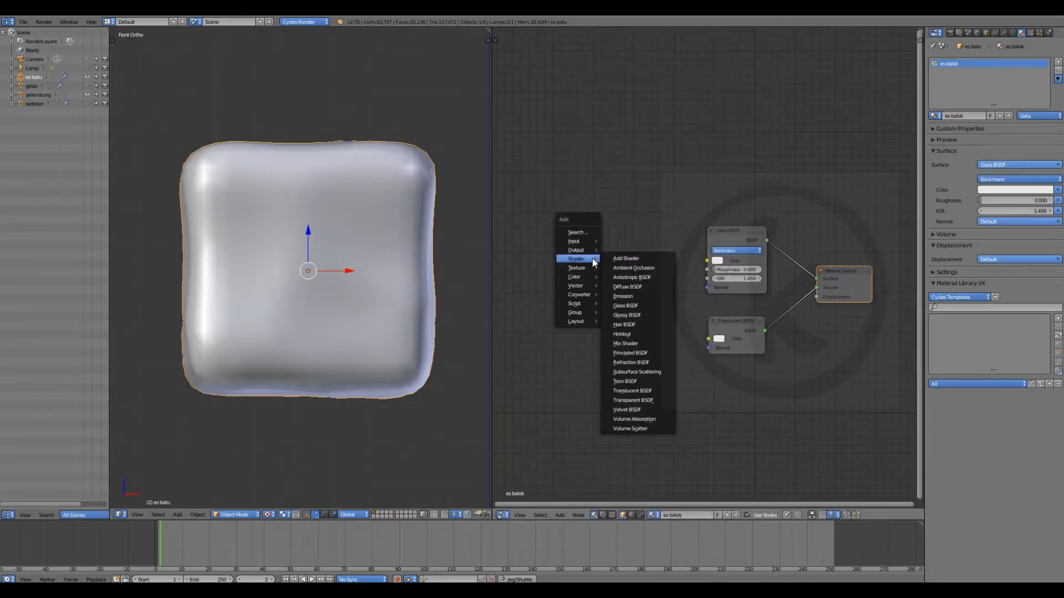
{"action": "mouse_move", "coordinate": [589, 286]}
{"action": "left_click", "coordinate": [623, 287]}
{"action": "left_click", "coordinate": [616, 283]}
{"action": "scroll", "coordinate": [619, 285], "scroll_direction": "up", "scroll_amount": 1}
{"action": "middle_click_drag", "start_coordinate": [619, 285], "coordinate": [697, 262]}
{"action": "scroll", "coordinate": [643, 269], "scroll_direction": "down", "scroll_amount": 1}
Add a Noise Texture and connect its Fac to the Bump node's Height
{"action": "key", "text": "shift+a"}
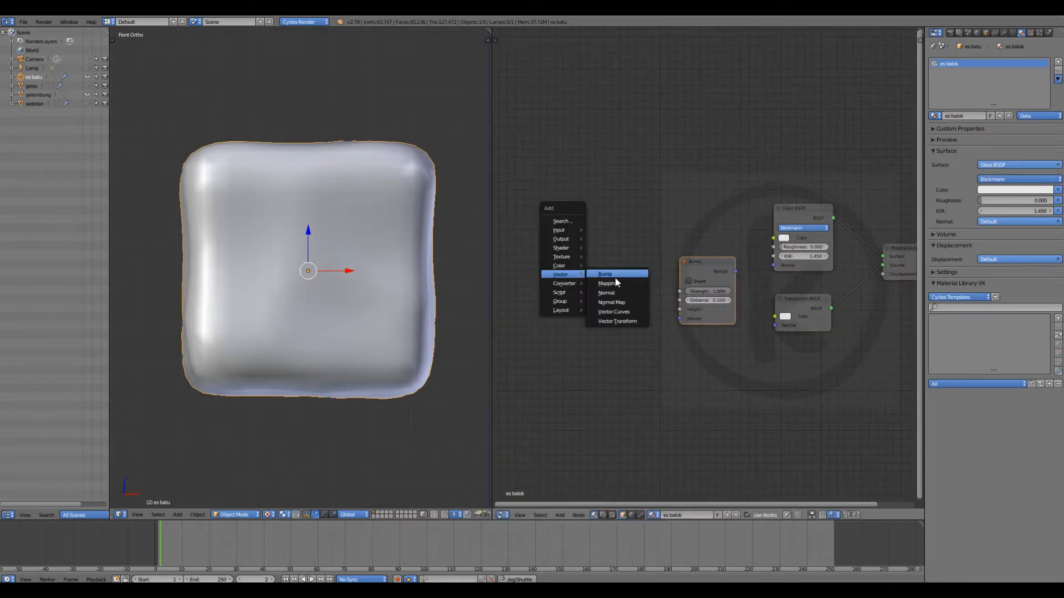
{"action": "left_click", "coordinate": [627, 346]}
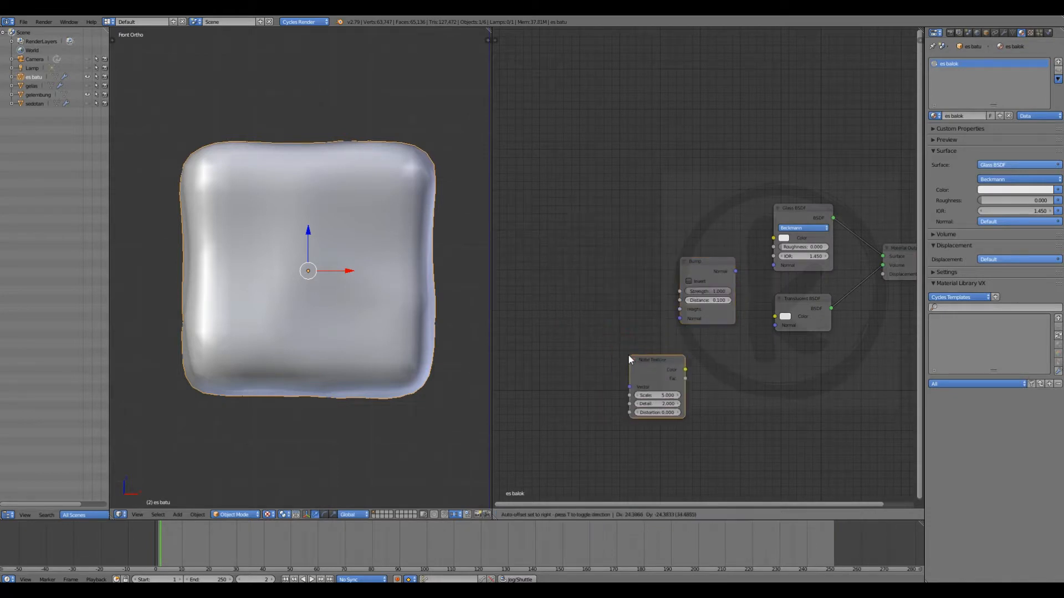
{"action": "left_click", "coordinate": [592, 279]}
{"action": "left_click_drag", "start_coordinate": [650, 302], "coordinate": [680, 309]}
Move the Glass and Translucent BSDF nodes together above the Bump node
{"action": "scroll", "coordinate": [723, 280], "scroll_direction": "down", "scroll_amount": 1}
{"action": "middle_click_drag", "start_coordinate": [729, 278], "coordinate": [611, 324]}
{"action": "left_click", "coordinate": [609, 324], "text": "shift"}
{"action": "scroll", "coordinate": [642, 328], "scroll_direction": "down", "scroll_amount": 1}
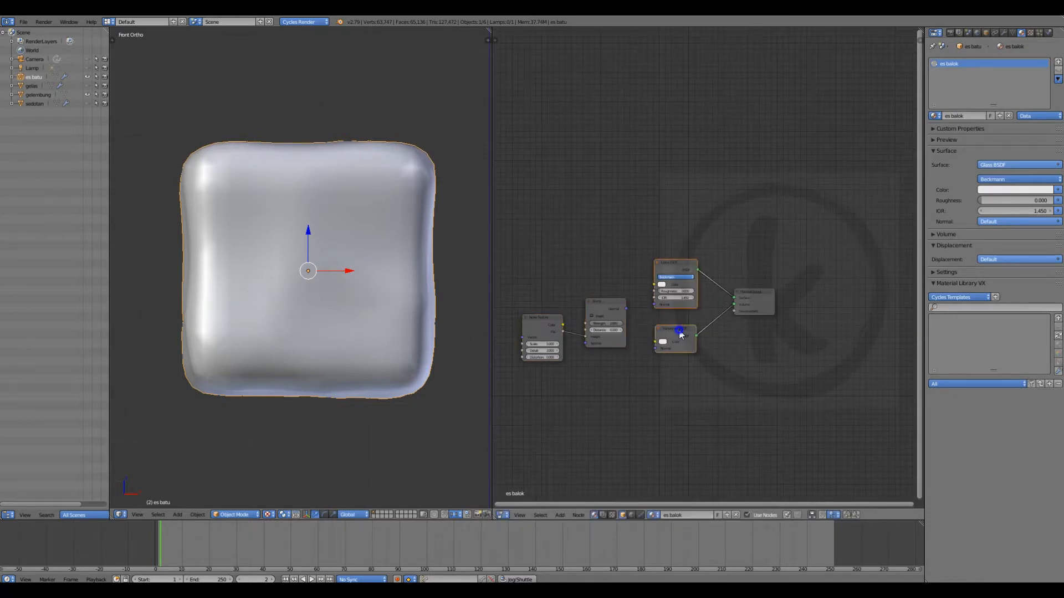
{"action": "key", "text": "g"}
{"action": "left_click", "coordinate": [641, 277]}
Add a Mix Shader combining the Glass and Translucent BSDFs and feed it into the Material Output's Surface
{"action": "scroll", "coordinate": [631, 280], "scroll_direction": "up", "scroll_amount": 3}
{"action": "middle_click_drag", "start_coordinate": [587, 288], "coordinate": [666, 281]}
{"action": "key", "text": "shift+a"}
{"action": "mouse_move", "coordinate": [673, 274]}
{"action": "left_click", "coordinate": [703, 356]}
{"action": "left_click", "coordinate": [732, 226]}
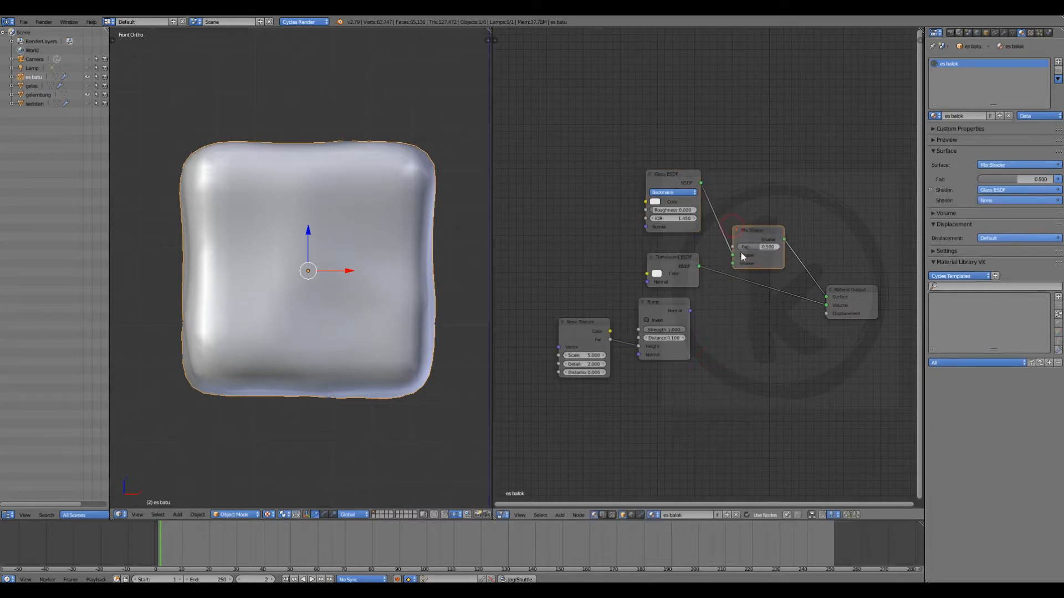
{"action": "key", "text": "g"}
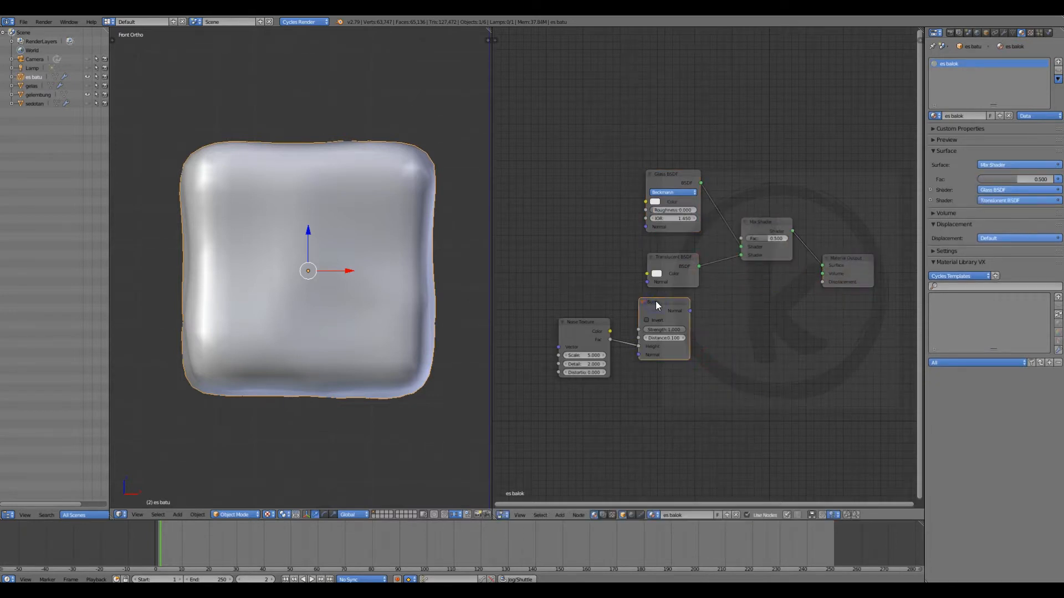
Switch the Bump node to a Math node set to Add and connect its value to the Material Output's Displacement
{"action": "key", "text": "shift+s"}
{"action": "mouse_move", "coordinate": [647, 337]}
{"action": "left_click", "coordinate": [694, 381]}
{"action": "left_click_drag", "start_coordinate": [690, 310], "coordinate": [823, 282]}
Move the Noise Texture and Add nodes together beneath the Translucent BSDF and Mix Shader
{"action": "left_click", "coordinate": [594, 328], "text": "shift"}
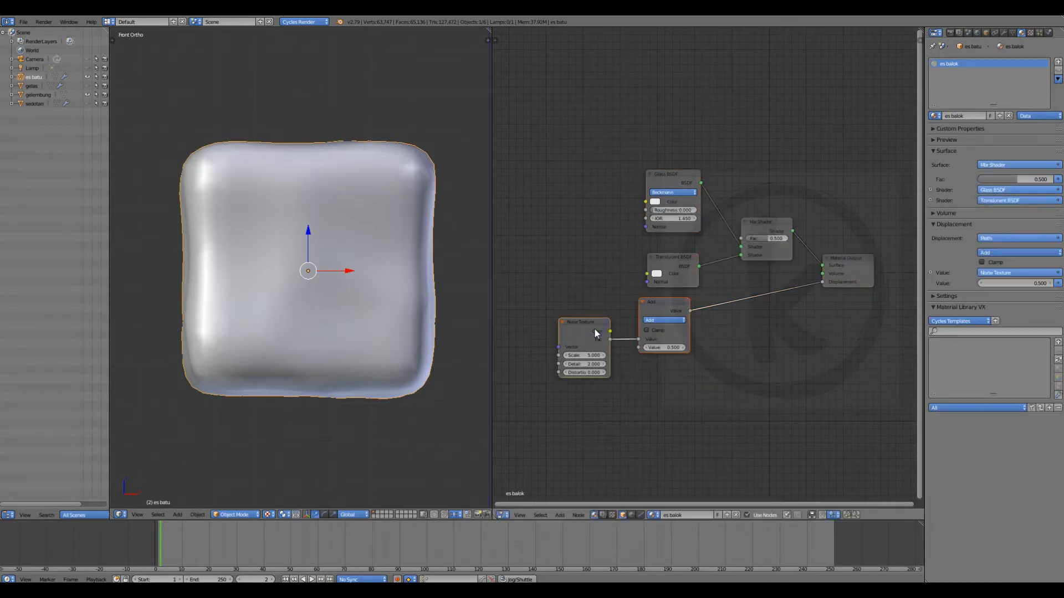
{"action": "key", "text": "g"}
{"action": "left_click", "coordinate": [687, 313]}
{"action": "middle_click_drag", "start_coordinate": [704, 266], "coordinate": [749, 258]}
{"action": "scroll", "coordinate": [759, 242], "scroll_direction": "down", "scroll_amount": 2}
Attach Texture Coordinate and Mapping nodes to the Noise Texture and preview the ice cube in rendered shading
{"action": "left_click", "coordinate": [714, 296]}
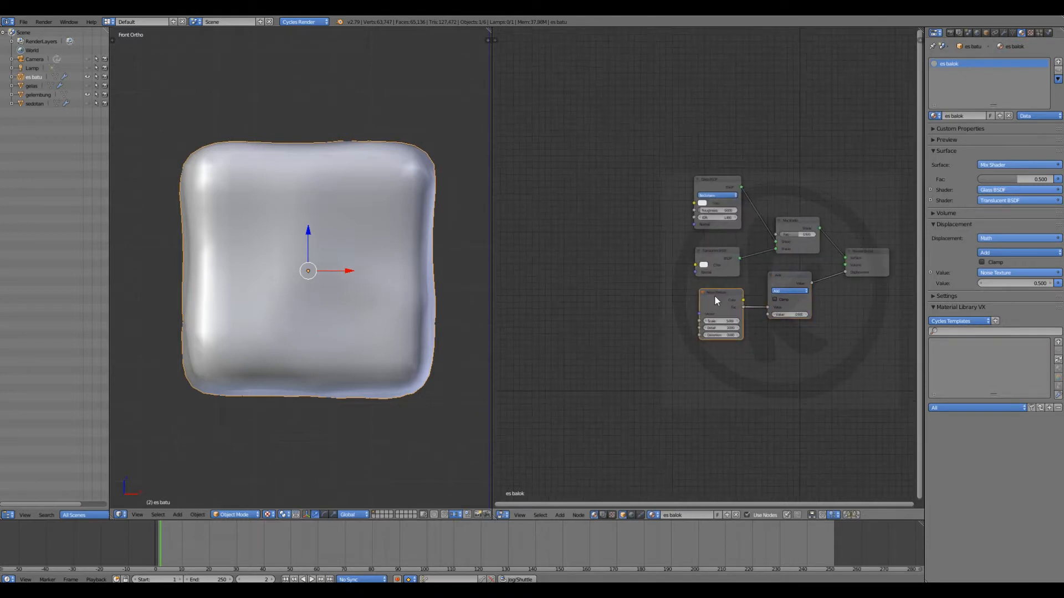
{"action": "key", "text": "ctrl+t"}
{"action": "key", "text": "shift+z"}
{"action": "scroll", "coordinate": [721, 249], "scroll_direction": "up", "scroll_amount": 1}
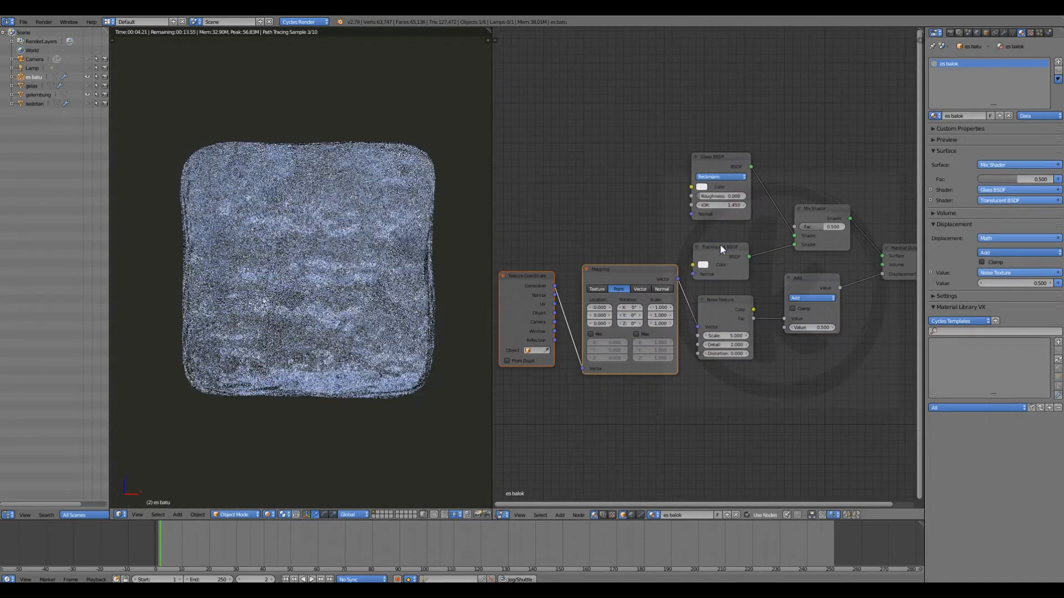
Switch the ice material's Translucent BSDF to a Transparent BSDF
{"action": "left_click", "coordinate": [722, 249]}
{"action": "key", "text": "shift+s"}
{"action": "mouse_move", "coordinate": [686, 209]}
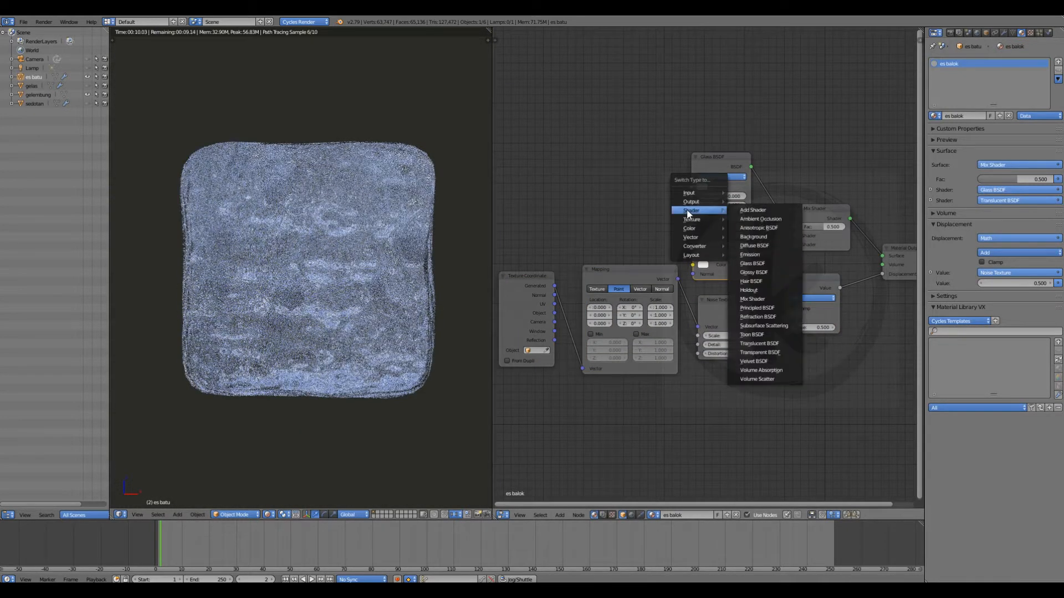
{"action": "left_click", "coordinate": [759, 351]}
Set the ice material's Noise Texture Scale to 1
{"action": "scroll", "coordinate": [651, 324], "scroll_direction": "up", "scroll_amount": 2}
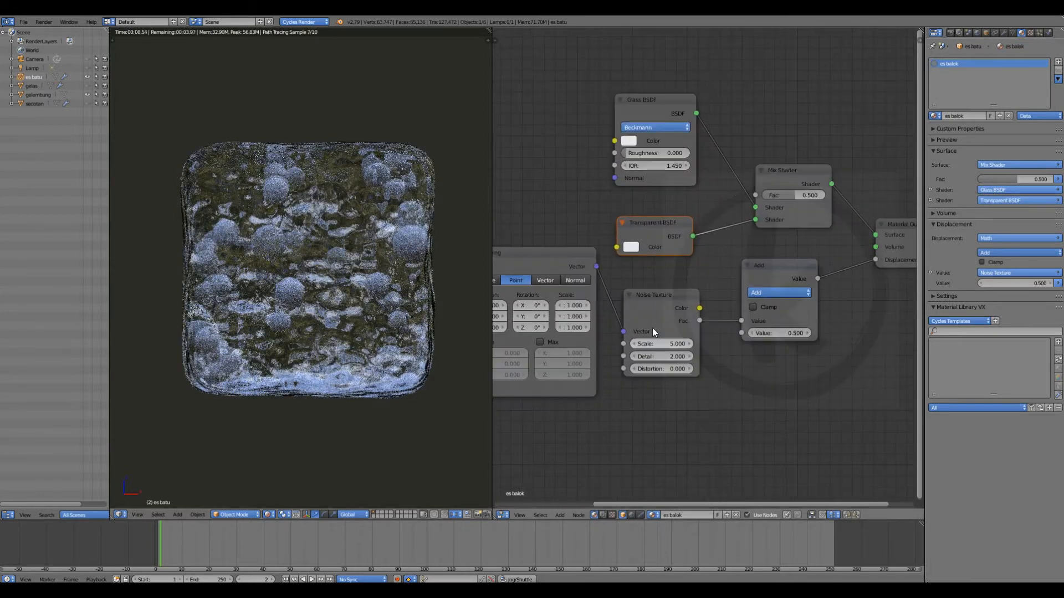
{"action": "double_click", "coordinate": [675, 336]}
{"action": "type", "text": "1"}
{"action": "key", "text": "Return"}
{"action": "scroll", "coordinate": [671, 285], "scroll_direction": "down", "scroll_amount": 4}
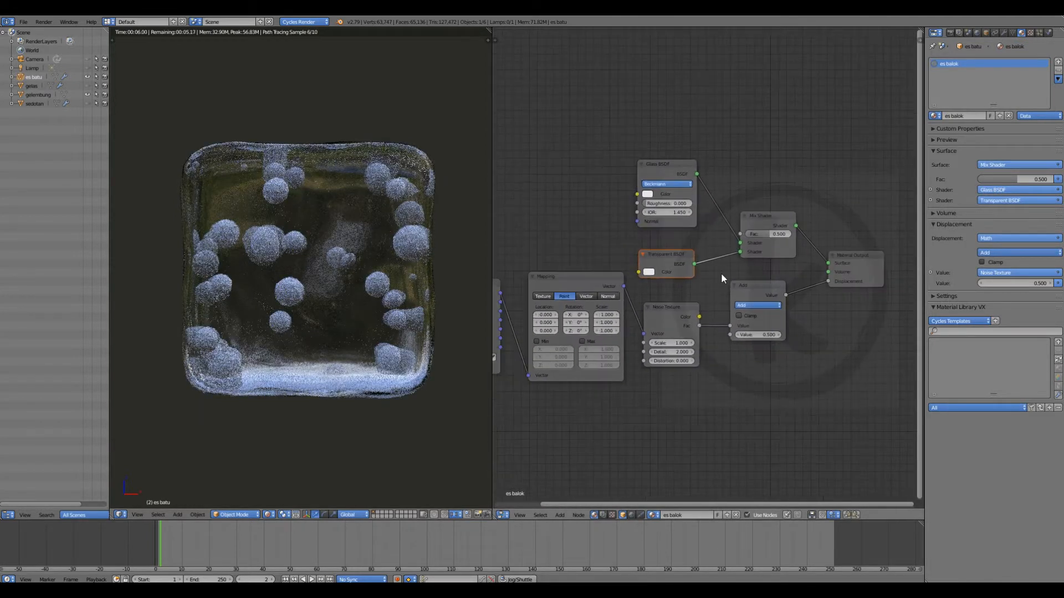
Select the bubbles object and give it a new material named "gelembung"
{"action": "left_click", "coordinate": [38, 95]}
{"action": "left_click", "coordinate": [969, 116]}
{"action": "left_click", "coordinate": [950, 116]}
{"action": "type", "text": "gelembung"}
{"action": "key", "text": "Return"}
{"action": "middle_click_drag", "start_coordinate": [730, 299], "coordinate": [617, 254]}
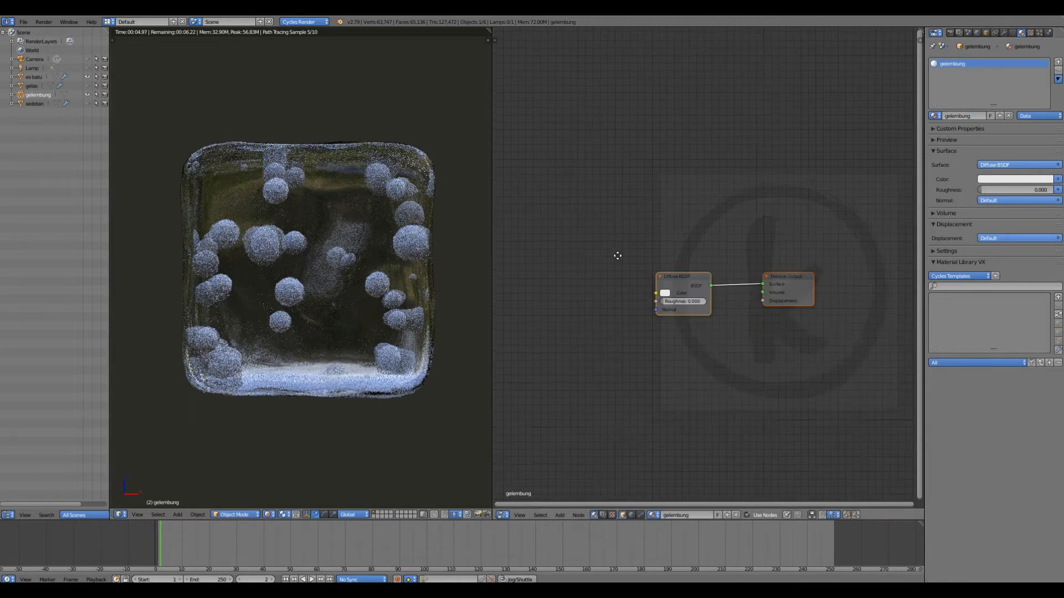
Replace the bubbles material's Diffuse BSDF with a Glass BSDF and tidy the node arrangement
{"action": "scroll", "coordinate": [665, 249], "scroll_direction": "up", "scroll_amount": 2}
{"action": "left_click_drag", "start_coordinate": [692, 294], "coordinate": [685, 244]}
{"action": "middle_click_drag", "start_coordinate": [685, 244], "coordinate": [661, 227]}
{"action": "key", "text": "shift+s"}
{"action": "mouse_move", "coordinate": [662, 227]}
{"action": "left_click", "coordinate": [702, 276]}
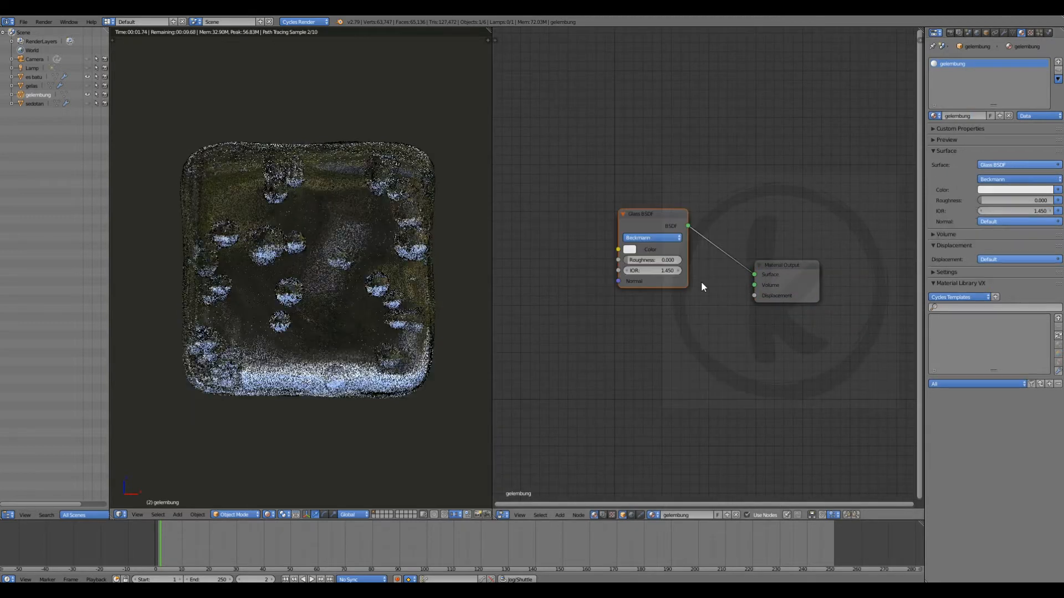
{"action": "left_click_drag", "start_coordinate": [781, 265], "coordinate": [765, 229]}
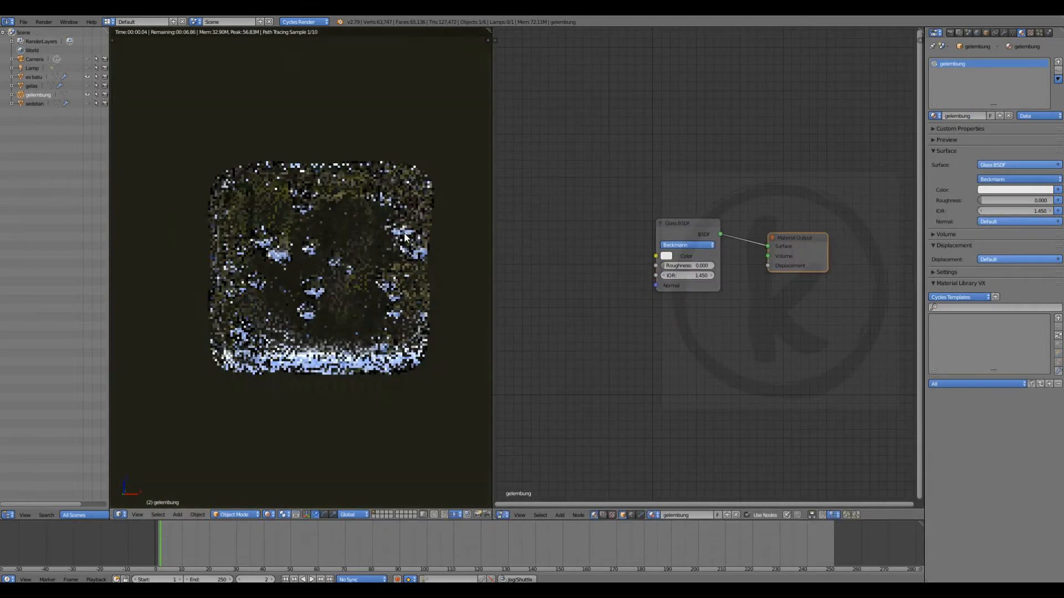
Show only the straw in solid shading and give it a new material named "sedotan"
{"action": "right_click", "coordinate": [323, 163]}
{"action": "scroll", "coordinate": [590, 265], "scroll_direction": "down", "scroll_amount": 5}
{"action": "mouse_move", "coordinate": [590, 264]}
{"action": "middle_mouse_down"}
{"action": "mouse_move", "coordinate": [707, 290]}
{"action": "mouse_move", "coordinate": [743, 311]}
{"action": "middle_mouse_up"}
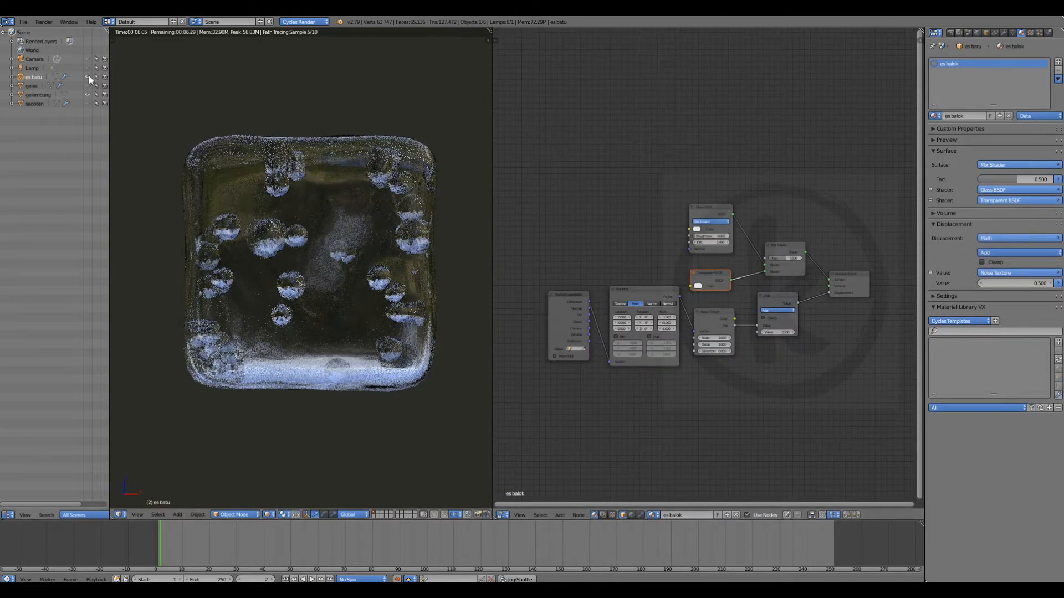
{"action": "key", "text": "shift+z"}
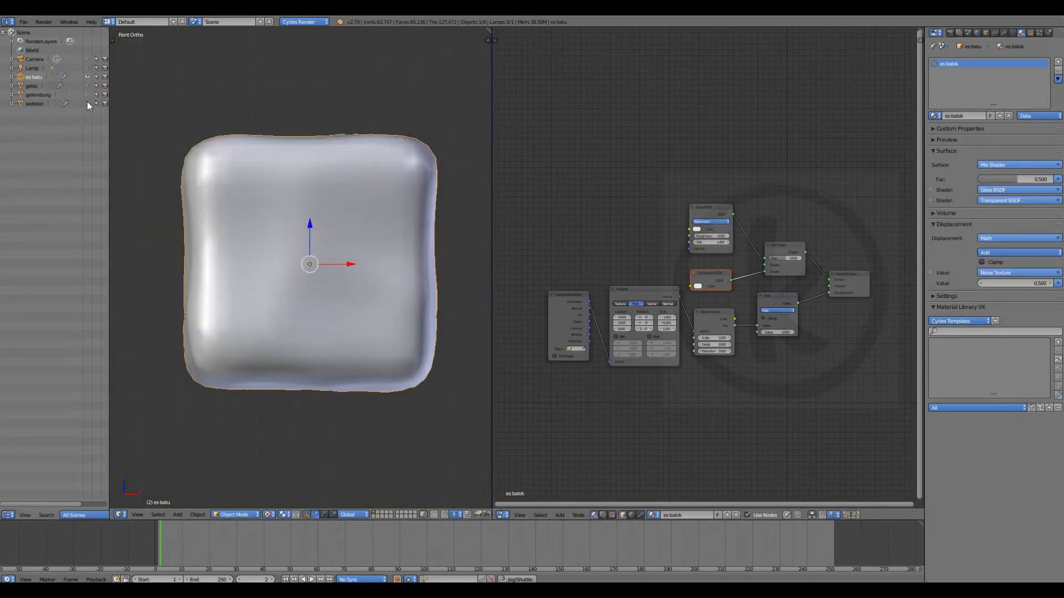
{"action": "key", "text": "h"}
{"action": "right_click", "coordinate": [332, 255]}
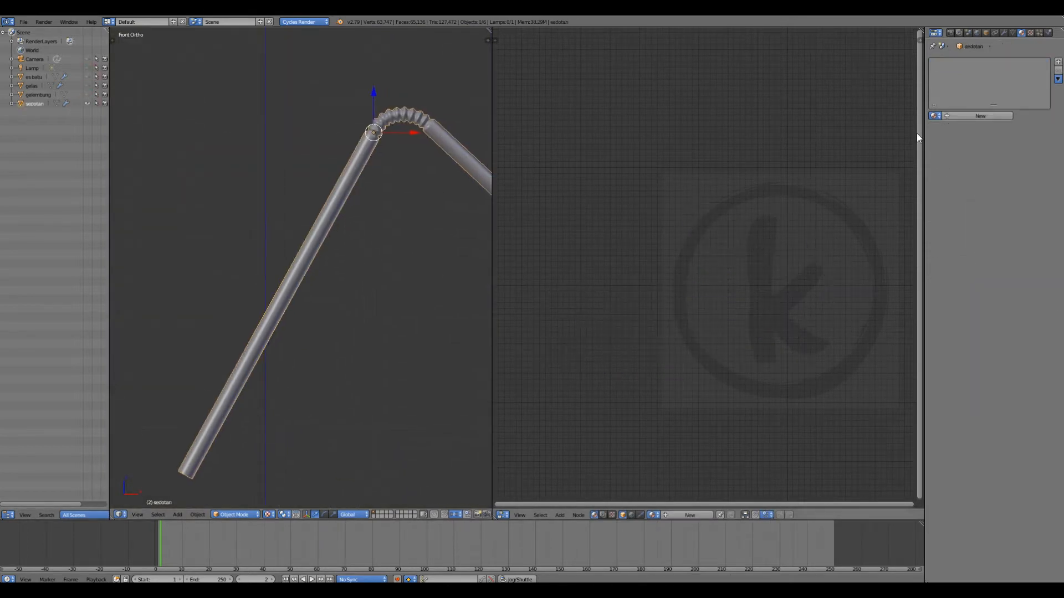
{"action": "scroll", "coordinate": [734, 307], "scroll_direction": "up", "scroll_amount": 3}
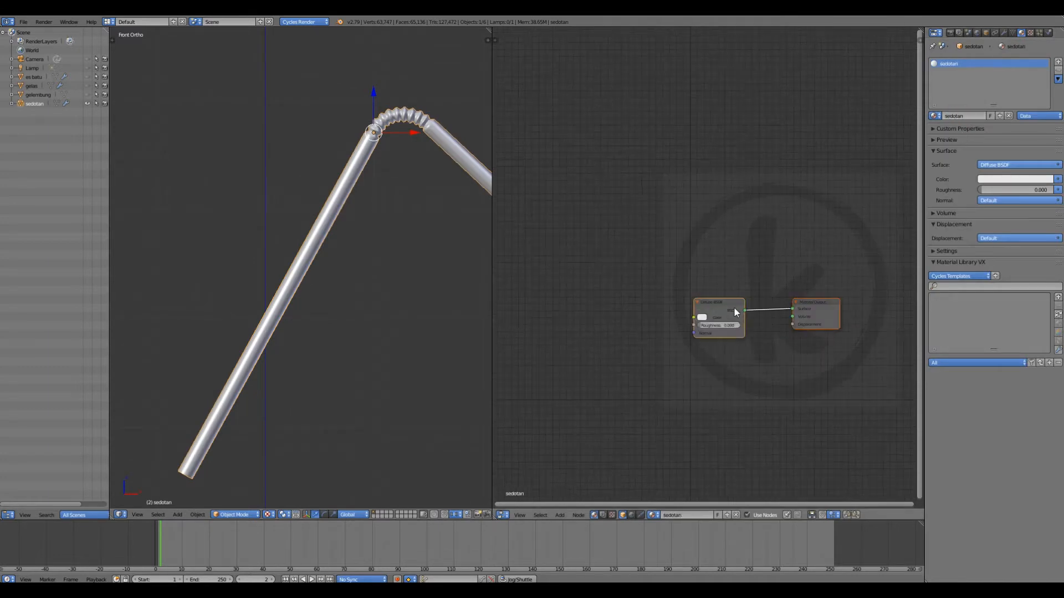
Blend the straw's Diffuse BSDF with a new Glossy BSDF through a Mix Shader placed before the Material Output
{"action": "key", "text": "shift+a"}
{"action": "left_click", "coordinate": [740, 264]}
{"action": "left_click", "coordinate": [715, 239]}
{"action": "key", "text": "shift+a"}
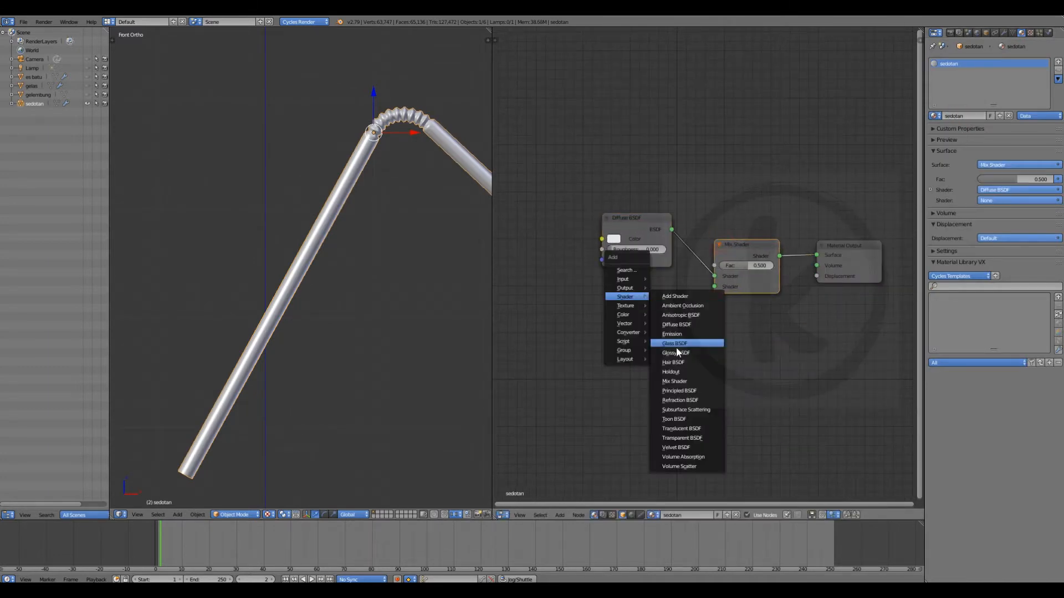
{"action": "left_click", "coordinate": [687, 353]}
{"action": "left_click", "coordinate": [603, 289]}
{"action": "left_click_drag", "start_coordinate": [674, 303], "coordinate": [714, 282]}
Duplicate the straw's Mix Shader and Glossy BSDF and chain them so the first mix feeds a second one before the output
{"action": "scroll", "coordinate": [716, 277], "scroll_direction": "down", "scroll_amount": 3}
{"action": "middle_click_drag", "start_coordinate": [715, 277], "coordinate": [753, 260]}
{"action": "key", "text": "shift+d"}
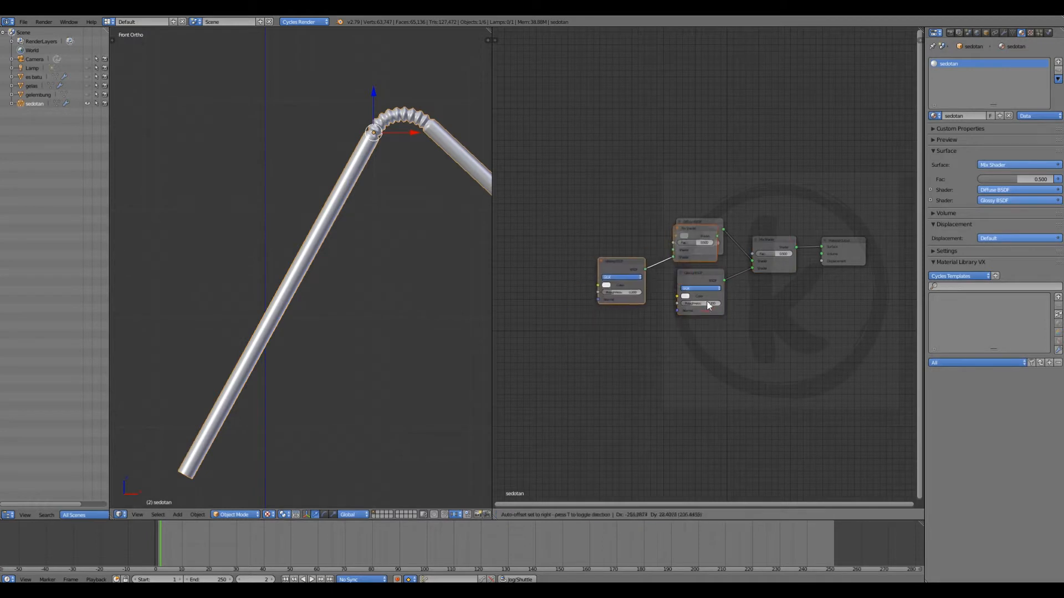
{"action": "left_click_drag", "start_coordinate": [642, 190], "coordinate": [631, 197]}
{"action": "left_click_drag", "start_coordinate": [742, 258], "coordinate": [675, 249]}
{"action": "right_click", "coordinate": [692, 241]}
{"action": "middle_click_drag", "start_coordinate": [721, 253], "coordinate": [700, 304]}
{"action": "scroll", "coordinate": [700, 304], "scroll_direction": "up", "scroll_amount": 3}
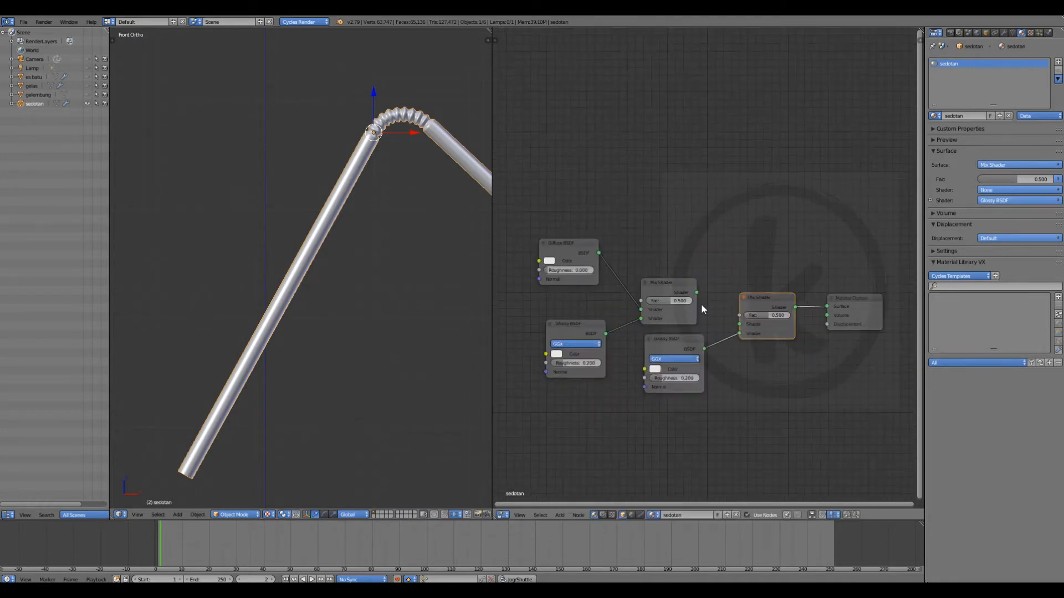
{"action": "scroll", "coordinate": [753, 302], "scroll_direction": "down", "scroll_amount": 2}
{"action": "left_click_drag", "start_coordinate": [697, 291], "coordinate": [752, 269]}
{"action": "scroll", "coordinate": [775, 274], "scroll_direction": "down", "scroll_amount": 2}
{"action": "left_click_drag", "start_coordinate": [811, 306], "coordinate": [803, 271]}
{"action": "middle_click_drag", "start_coordinate": [804, 270], "coordinate": [863, 301]}
{"action": "scroll", "coordinate": [863, 301], "scroll_direction": "up", "scroll_amount": 1}
Add a Layer Weight node ahead of the straw's shader nodes
{"action": "key", "text": "shift+a"}
{"action": "mouse_move", "coordinate": [561, 197]}
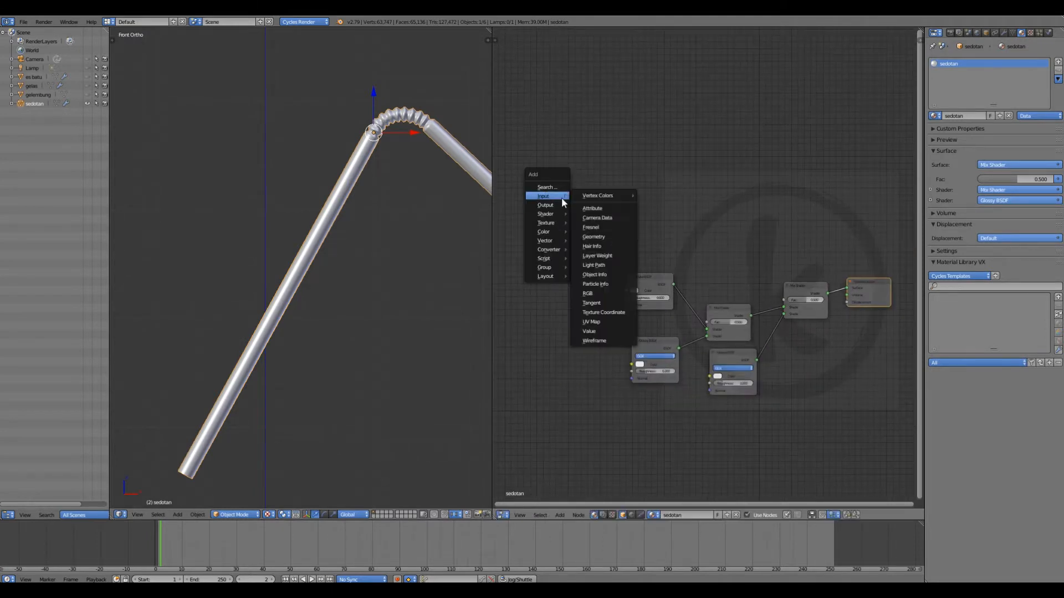
{"action": "left_click", "coordinate": [599, 256]}
{"action": "left_click", "coordinate": [531, 247]}
{"action": "scroll", "coordinate": [576, 263], "scroll_direction": "up", "scroll_amount": 2}
{"action": "scroll", "coordinate": [615, 221], "scroll_direction": "down", "scroll_amount": 1}
Add an RGB Curves node and link the Layer Weight's Facing through it to the final Mix Shader's Fac
{"action": "key", "text": "shift+a"}
{"action": "mouse_move", "coordinate": [610, 182]}
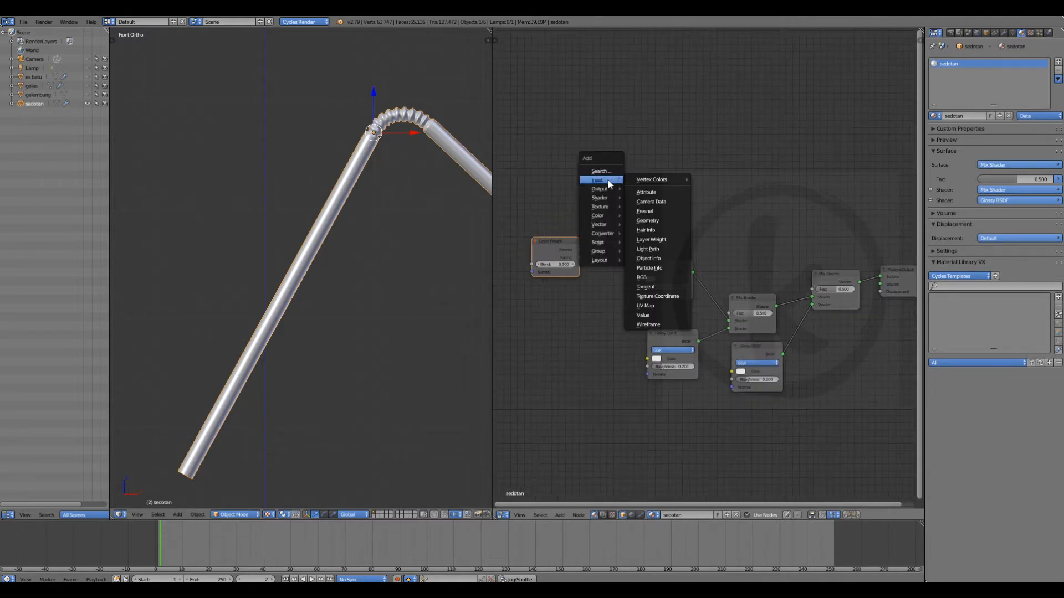
{"action": "left_click", "coordinate": [643, 279]}
{"action": "right_click", "coordinate": [673, 188]}
{"action": "key", "text": "shift+a"}
{"action": "mouse_move", "coordinate": [635, 215]}
{"action": "left_click", "coordinate": [691, 273]}
{"action": "left_click", "coordinate": [704, 170]}
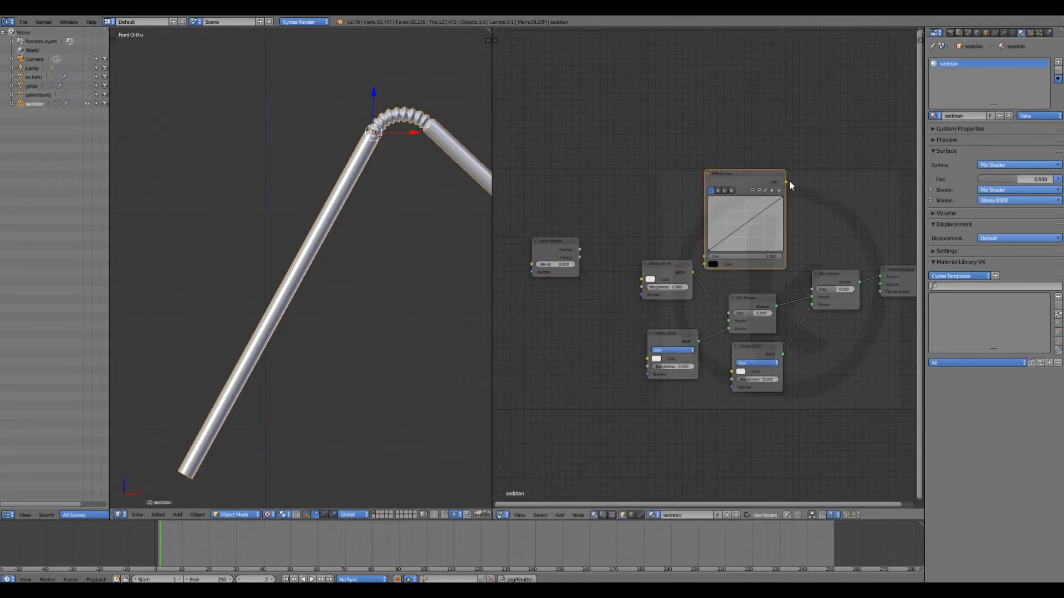
{"action": "left_click_drag", "start_coordinate": [700, 266], "coordinate": [702, 266]}
{"action": "scroll", "coordinate": [701, 266], "scroll_direction": "up", "scroll_amount": 3}
{"action": "left_click_drag", "start_coordinate": [704, 264], "coordinate": [699, 253]}
{"action": "scroll", "coordinate": [613, 229], "scroll_direction": "down", "scroll_amount": 2}
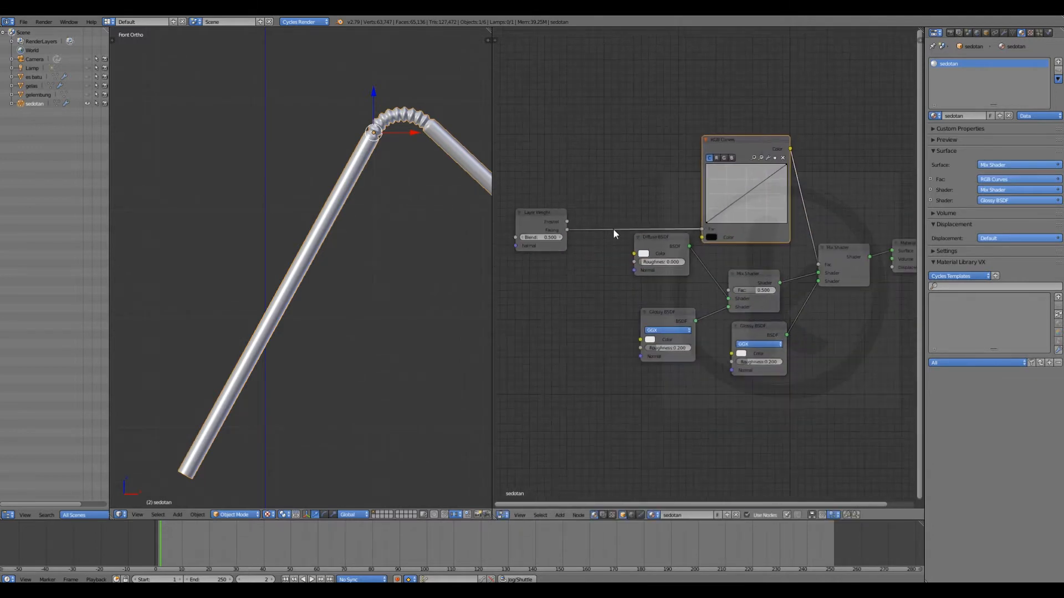
Duplicate the RGB Curves node, feed it from the Layer Weight's Facing and link it to the Diffuse BSDF's Color
{"action": "key", "text": "shift+d"}
{"action": "left_click", "coordinate": [593, 275]}
{"action": "scroll", "coordinate": [593, 274], "scroll_direction": "down", "scroll_amount": 2}
{"action": "left_click", "coordinate": [616, 224]}
{"action": "left_click_drag", "start_coordinate": [612, 359], "coordinate": [614, 353]}
{"action": "scroll", "coordinate": [637, 310], "scroll_direction": "up", "scroll_amount": 2}
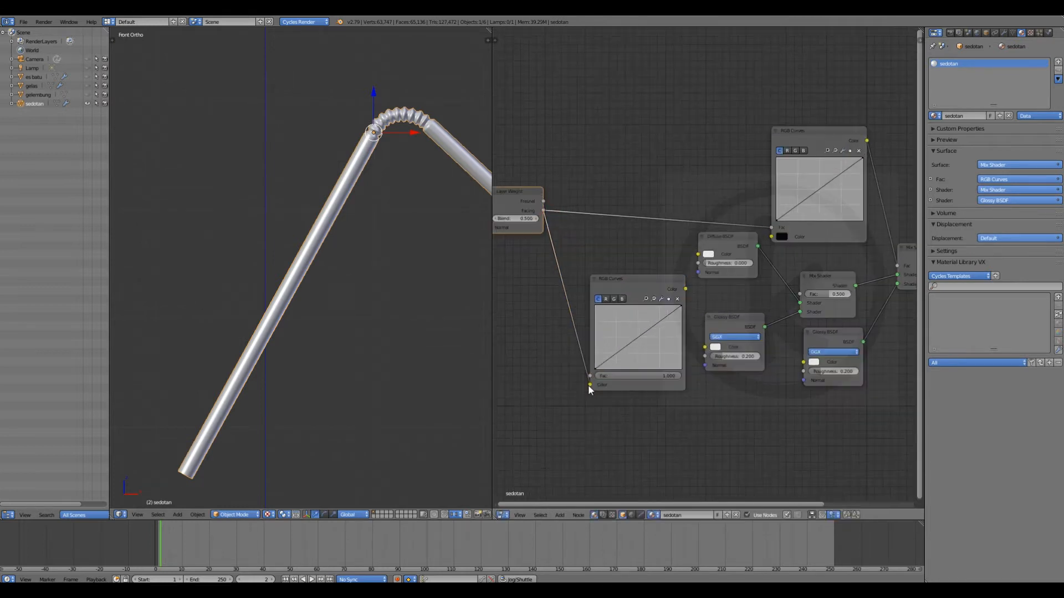
{"action": "scroll", "coordinate": [673, 233], "scroll_direction": "down", "scroll_amount": 1}
{"action": "left_click_drag", "start_coordinate": [637, 250], "coordinate": [632, 228]}
{"action": "scroll", "coordinate": [634, 206], "scroll_direction": "down", "scroll_amount": 1}
Preview the straw in rendered shading and set the curves' start points to X 0.36207 on the lower node and Y 0.17969 on the upper
{"action": "key", "text": "z"}
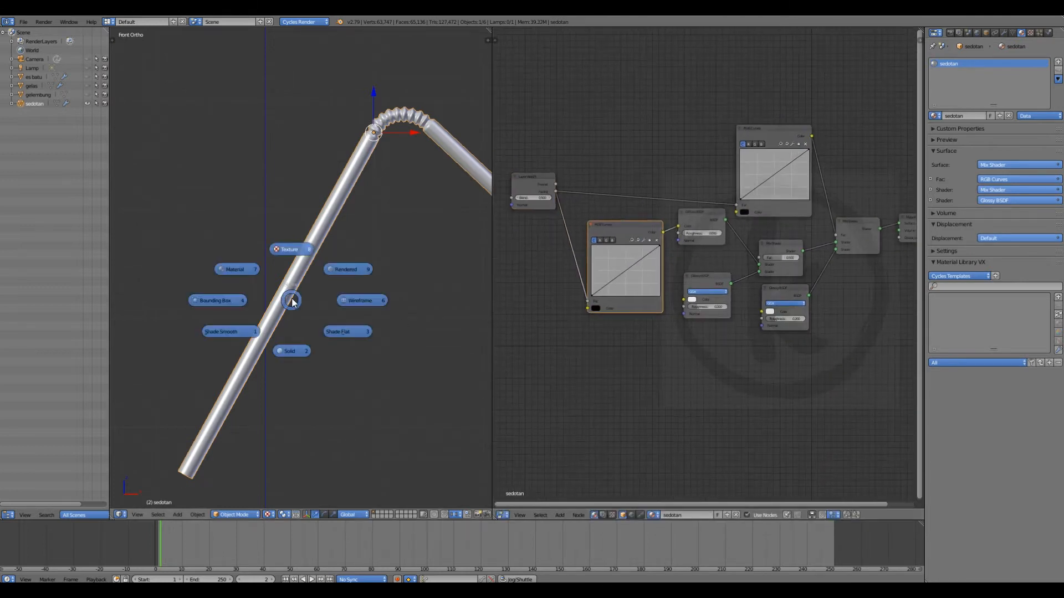
{"action": "left_click", "coordinate": [339, 273]}
{"action": "scroll", "coordinate": [595, 288], "scroll_direction": "up", "scroll_amount": 4}
{"action": "scroll", "coordinate": [595, 287], "scroll_direction": "up", "scroll_amount": 1}
{"action": "left_click_drag", "start_coordinate": [511, 300], "coordinate": [553, 300]}
{"action": "key", "text": "ctrl+z"}
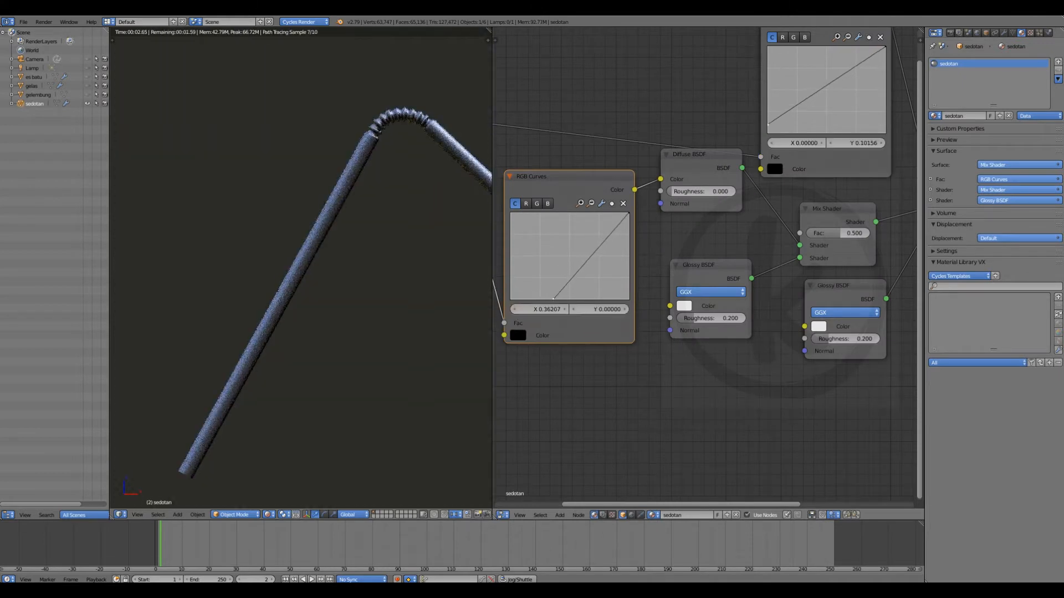
{"action": "scroll", "coordinate": [554, 299], "scroll_direction": "down", "scroll_amount": 1}
{"action": "scroll", "coordinate": [704, 322], "scroll_direction": "up", "scroll_amount": 1}
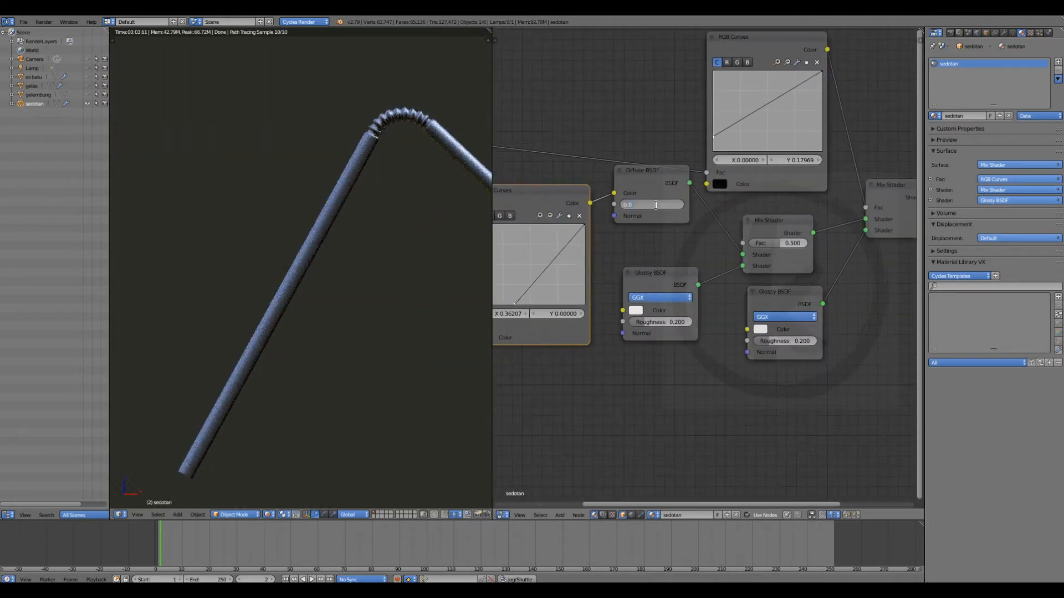
Set the Diffuse BSDF's Roughness to 0.2 and switch both Glossy BSDF nodes to Beckmann
{"action": "left_click", "coordinate": [661, 273]}
{"action": "left_click", "coordinate": [770, 317]}
{"action": "left_click", "coordinate": [767, 295]}
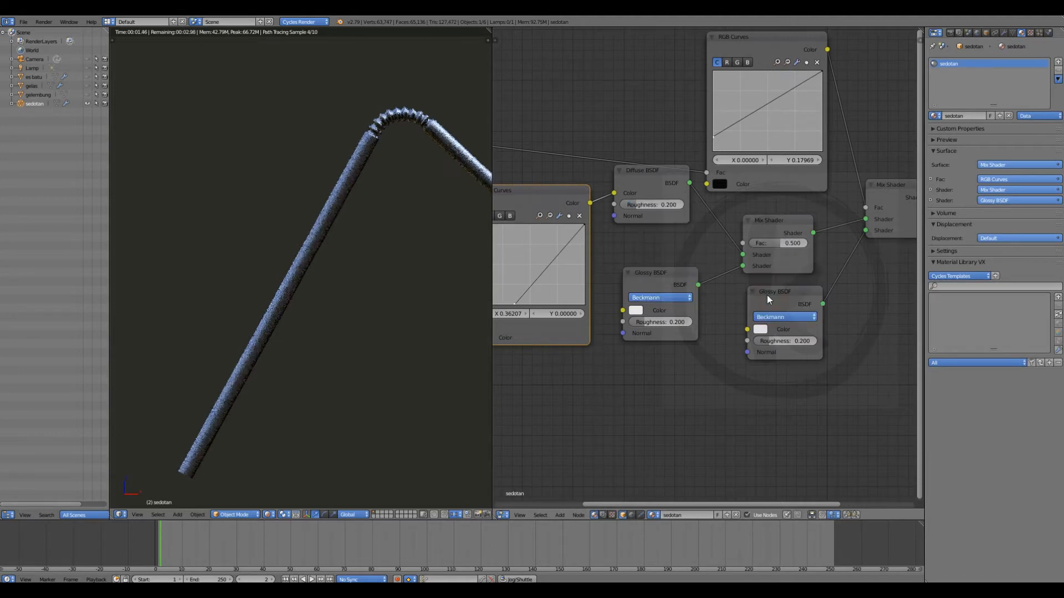
{"action": "scroll", "coordinate": [765, 277], "scroll_direction": "down", "scroll_amount": 1}
{"action": "left_click_drag", "start_coordinate": [755, 85], "coordinate": [755, 63]}
{"action": "scroll", "coordinate": [748, 83], "scroll_direction": "down", "scroll_amount": 1}
{"action": "middle_click_drag", "start_coordinate": [687, 188], "coordinate": [703, 181]}
Move the Layer Weight links on both RGB Curves nodes from Fac to Color
{"action": "key", "text": "KP_5"}
{"action": "scroll", "coordinate": [364, 202], "scroll_direction": "down", "scroll_amount": 2}
{"action": "middle_click_drag", "start_coordinate": [364, 202], "coordinate": [374, 231]}
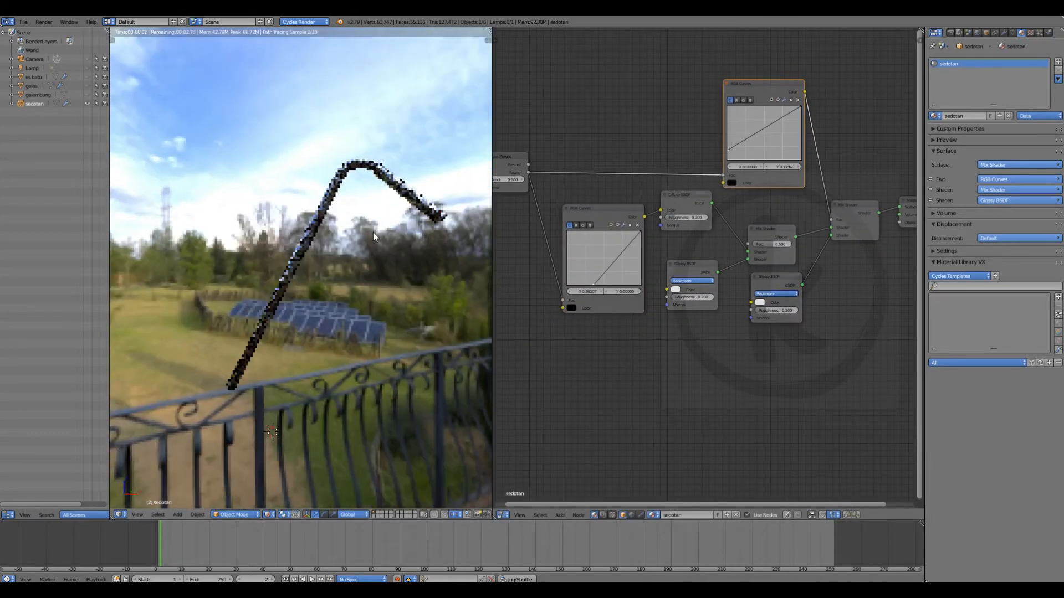
{"action": "scroll", "coordinate": [373, 232], "scroll_direction": "up", "scroll_amount": 1}
{"action": "left_click_drag", "start_coordinate": [563, 301], "coordinate": [563, 308]}
{"action": "left_click_drag", "start_coordinate": [723, 175], "coordinate": [723, 183]}
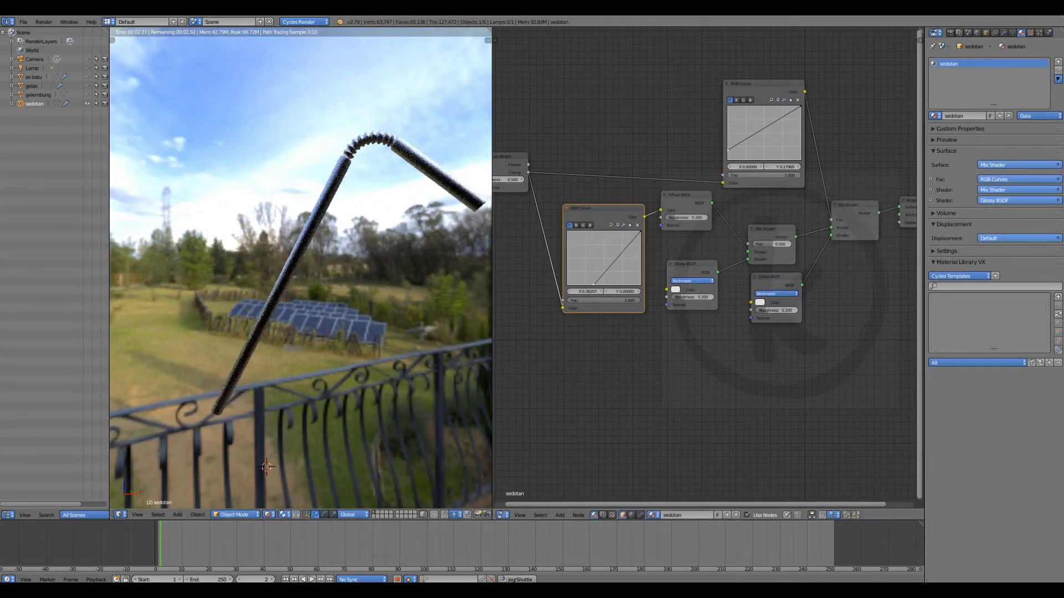
Reroute the lower RGB Curves output to the first Mix Shader's Fac and set that mix's Glossy Roughness to 0.5
{"action": "scroll", "coordinate": [770, 245], "scroll_direction": "down", "scroll_amount": 3}
{"action": "scroll", "coordinate": [770, 244], "scroll_direction": "up", "scroll_amount": 1}
{"action": "middle_click_drag", "start_coordinate": [770, 245], "coordinate": [793, 223]}
{"action": "left_click_drag", "start_coordinate": [565, 148], "coordinate": [550, 117]}
{"action": "left_click_drag", "start_coordinate": [635, 190], "coordinate": [616, 165]}
{"action": "left_click_drag", "start_coordinate": [701, 192], "coordinate": [775, 221]}
{"action": "left_click_drag", "start_coordinate": [729, 179], "coordinate": [695, 270]}
{"action": "left_click", "coordinate": [699, 223]}
{"action": "middle_click_drag", "start_coordinate": [407, 222], "coordinate": [370, 225]}
{"action": "scroll", "coordinate": [614, 277], "scroll_direction": "up", "scroll_amount": 3}
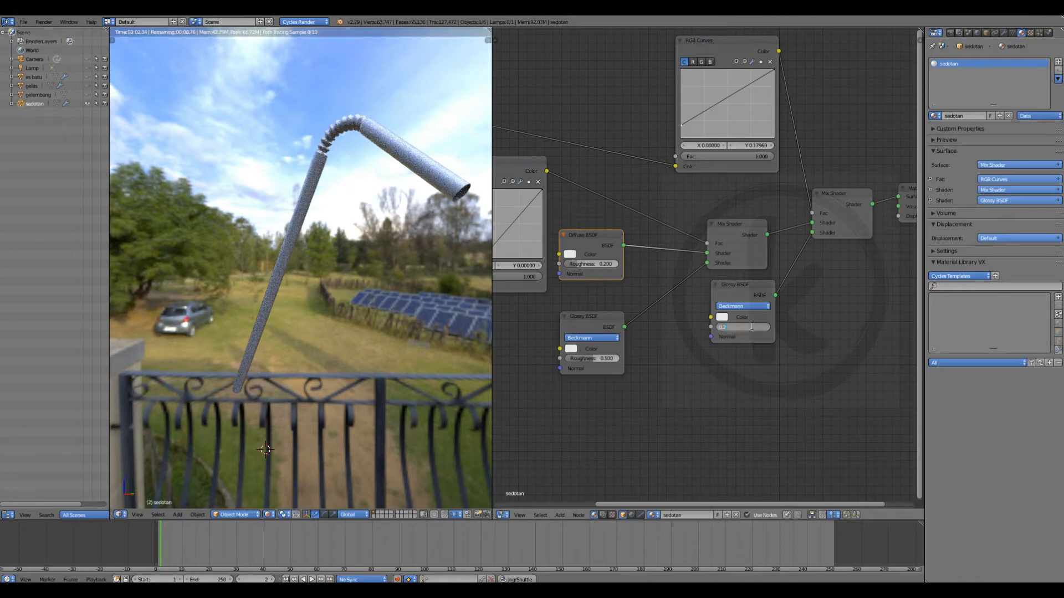
Widen the 3D view, switch it to solid shading and unhide all the objects
{"action": "scroll", "coordinate": [647, 314], "scroll_direction": "down", "scroll_amount": 2}
{"action": "middle_click_drag", "start_coordinate": [603, 287], "coordinate": [631, 304]}
{"action": "left_click_drag", "start_coordinate": [540, 277], "coordinate": [786, 299]}
{"action": "scroll", "coordinate": [637, 284], "scroll_direction": "down", "scroll_amount": 2}
{"action": "key", "text": "z"}
{"action": "left_click", "coordinate": [458, 260]}
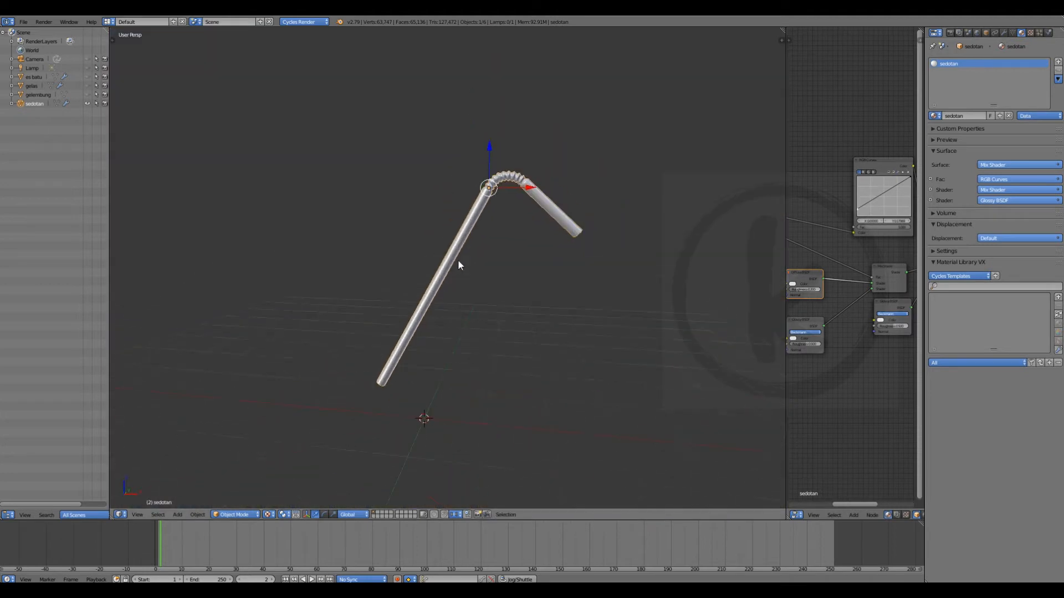
{"action": "key", "text": "KP_5"}
{"action": "left_click_drag", "start_coordinate": [87, 95], "coordinate": [89, 69]}
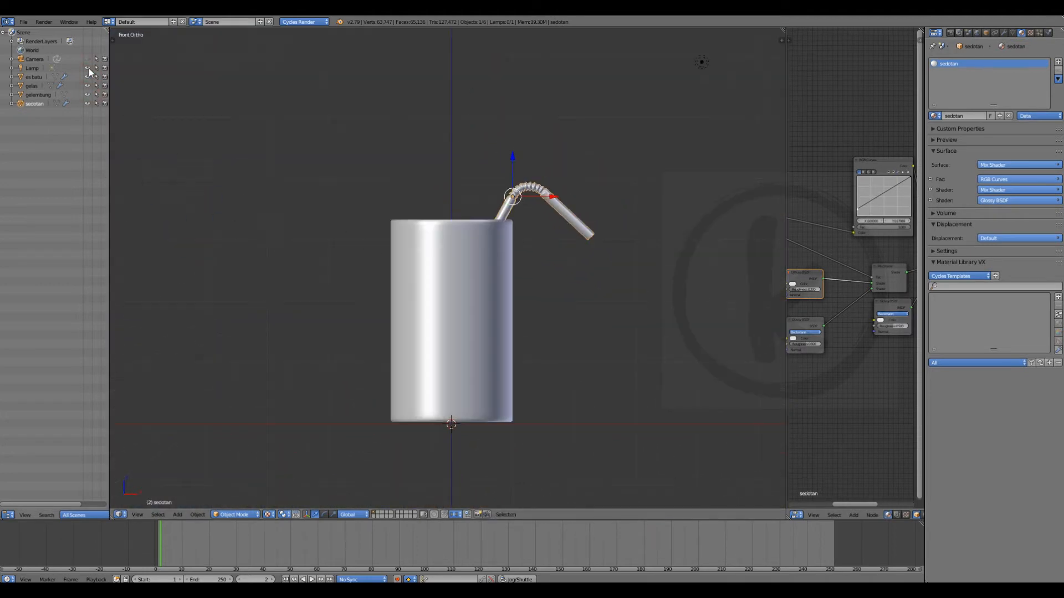
{"action": "left_click", "coordinate": [88, 68]}
In wireframe, duplicate the ice cube with its bubbles to the glass's opposite side and rotate the copy from front and top
{"action": "middle_click_drag", "start_coordinate": [444, 342], "coordinate": [429, 302], "text": "shift"}
{"action": "scroll", "coordinate": [428, 303], "scroll_direction": "up", "scroll_amount": 2}
{"action": "key", "text": "z"}
{"action": "right_click", "coordinate": [390, 191]}
{"action": "right_click", "coordinate": [392, 195], "text": "shift"}
{"action": "right_click", "coordinate": [397, 211], "text": "shift"}
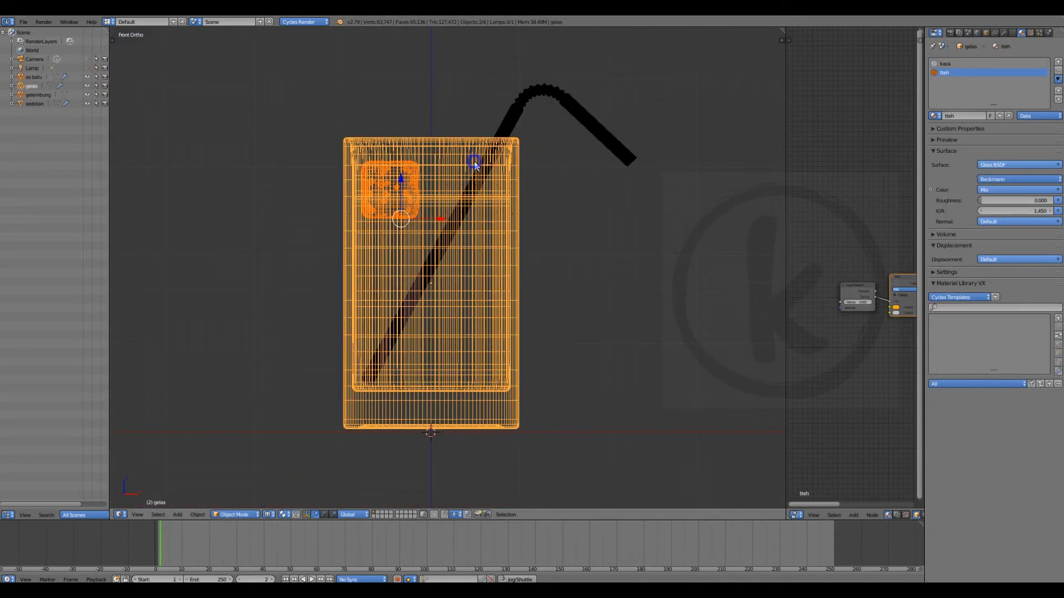
{"action": "right_click", "coordinate": [467, 156], "text": "shift"}
{"action": "scroll", "coordinate": [421, 194], "scroll_direction": "up", "scroll_amount": 1}
{"action": "key", "text": "shift+d"}
{"action": "key", "text": "r"}
{"action": "left_click", "coordinate": [582, 211]}
{"action": "key", "text": "KP_7"}
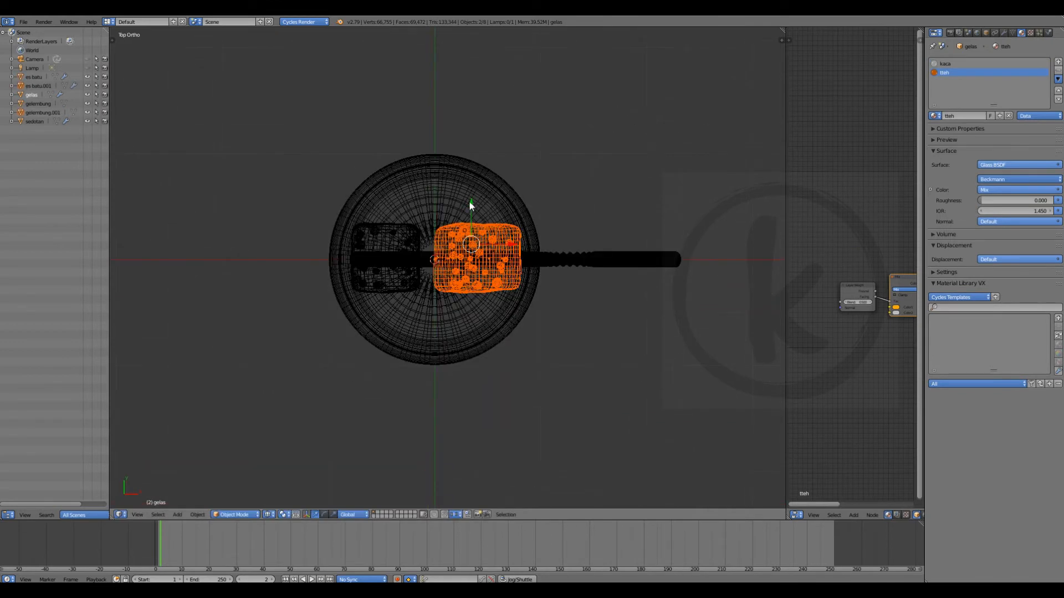
{"action": "key", "text": "r"}
{"action": "left_click", "coordinate": [535, 330]}
Duplicate the rotated ice cube and its bubbles toward the back of the glass and turn the new copy
{"action": "key", "text": "shift+d"}
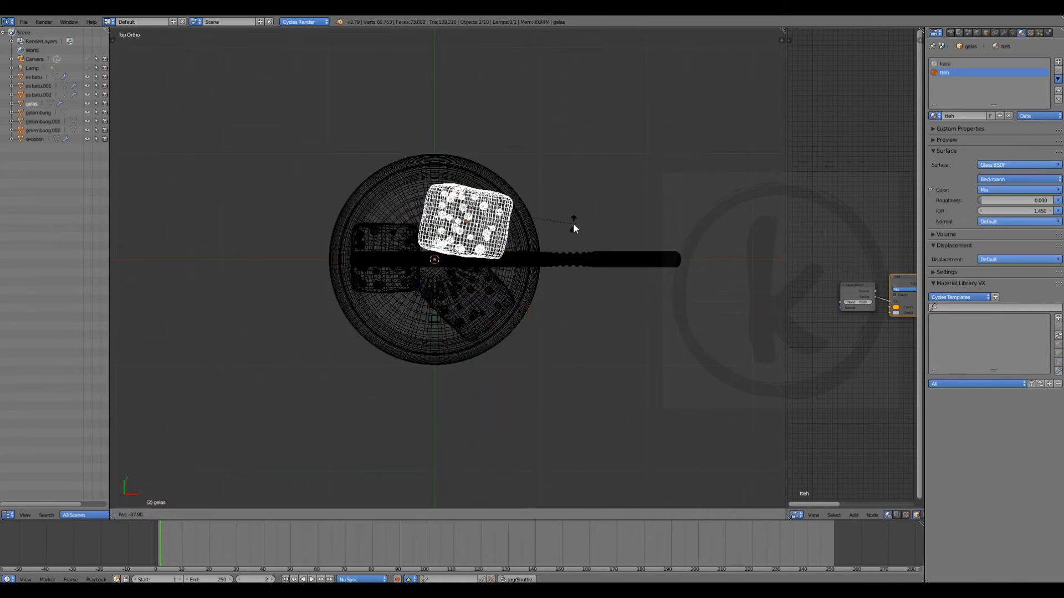
{"action": "left_click", "coordinate": [492, 210]}
{"action": "key", "text": "KP_1"}
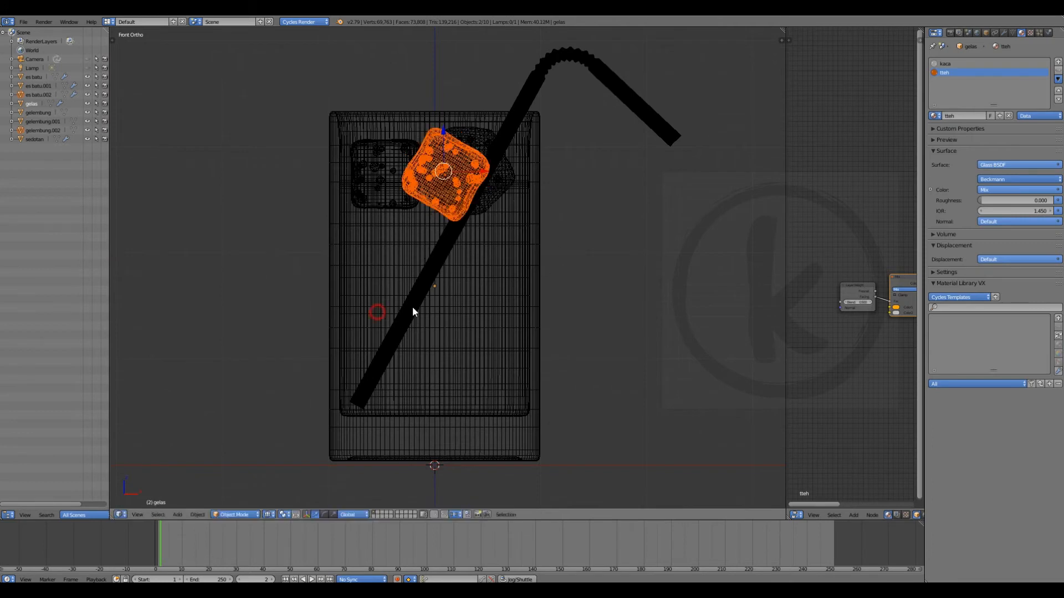
Duplicate the three upper ice cubes with their selected bubbles to the glass's mid-height and rotate the copies 180°
{"action": "scroll", "coordinate": [412, 307], "scroll_direction": "up", "scroll_amount": 1}
{"action": "right_click", "coordinate": [405, 174], "text": "shift"}
{"action": "right_click", "coordinate": [528, 150], "text": "shift"}
{"action": "right_click", "coordinate": [528, 153], "text": "shift"}
{"action": "right_click", "coordinate": [523, 184], "text": "shift"}
{"action": "scroll", "coordinate": [523, 184], "scroll_direction": "down", "scroll_amount": 2}
{"action": "key", "text": "shift+d"}
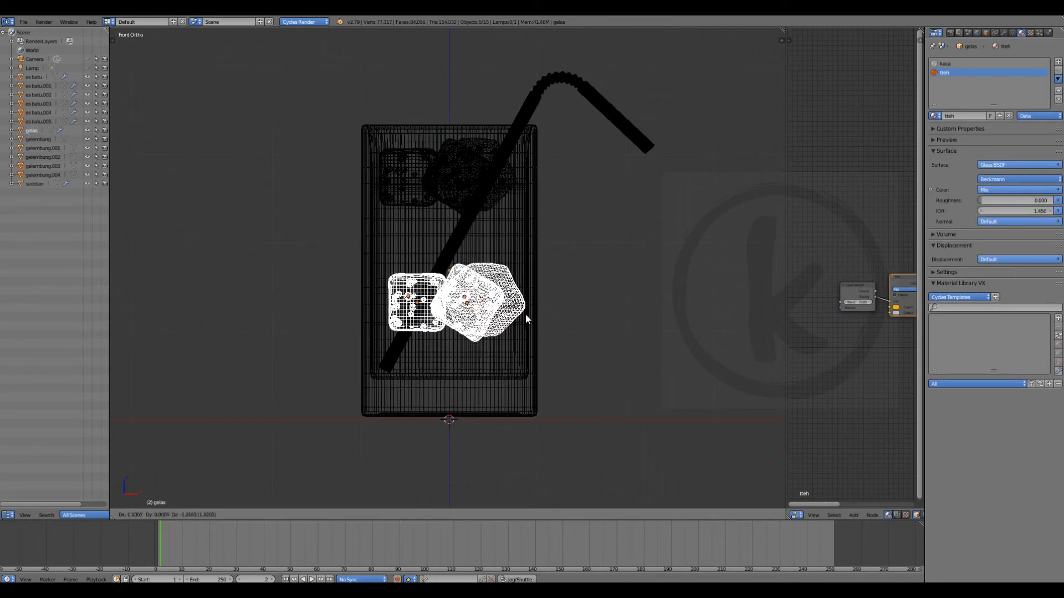
{"action": "left_click", "coordinate": [524, 286]}
{"action": "type", "text": "r180"}
{"action": "key", "text": "Return"}
Shift the middle group of ice cubes along X to fit inside the glass and tilt the group
{"action": "key", "text": "g"}
{"action": "key", "text": "x"}
{"action": "left_click", "coordinate": [564, 274]}
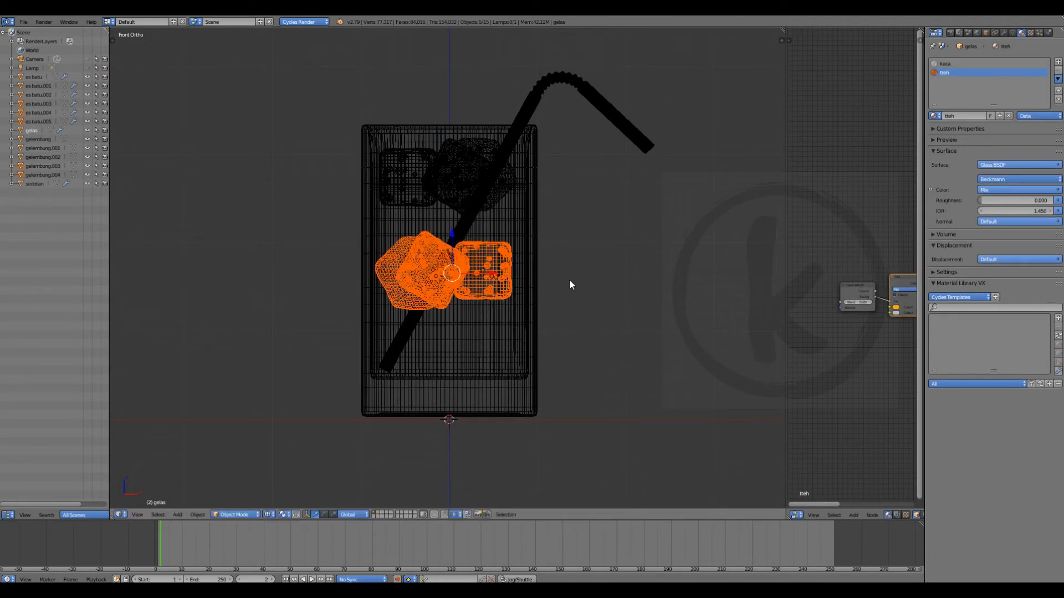
{"action": "key", "text": "r"}
{"action": "left_click", "coordinate": [541, 360]}
Duplicate the middle group's outer ice cube with its bubbles down to the bottom of the glass
{"action": "scroll", "coordinate": [532, 332], "scroll_direction": "up", "scroll_amount": 1}
{"action": "right_click", "coordinate": [500, 268]}
{"action": "right_click", "coordinate": [500, 267], "text": "shift"}
{"action": "key", "text": "shift+d"}
{"action": "left_click", "coordinate": [537, 416]}
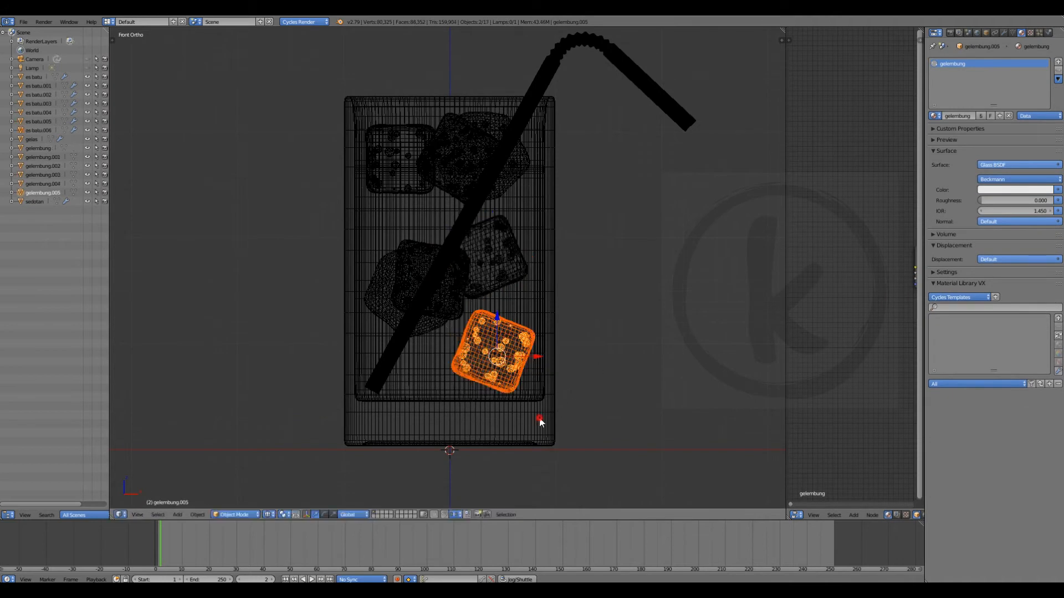
Rotate the bottom ice cube and its bubbles from above and move them along X within the glass
{"action": "key", "text": "KP_7"}
{"action": "scroll", "coordinate": [520, 319], "scroll_direction": "up", "scroll_amount": 2}
{"action": "key", "text": "r"}
{"action": "left_click", "coordinate": [657, 249]}
{"action": "key", "text": "g"}
{"action": "key", "text": "x"}
{"action": "left_click", "coordinate": [645, 249]}
{"action": "key", "text": "KP_1"}
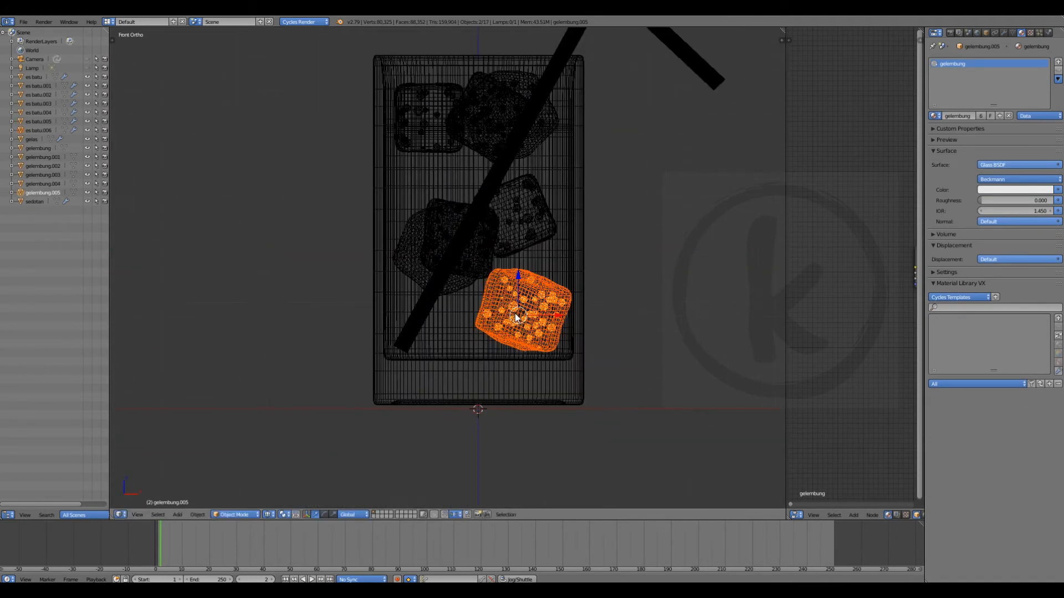
Duplicate the bottom ice cube with its bubbles and offset the copy along Y toward the front of the glass
{"action": "key", "text": "shift+d"}
{"action": "left_click", "coordinate": [532, 347]}
{"action": "key", "text": "ctrl+KP_3"}
{"action": "key", "text": "g"}
{"action": "key", "text": "y"}
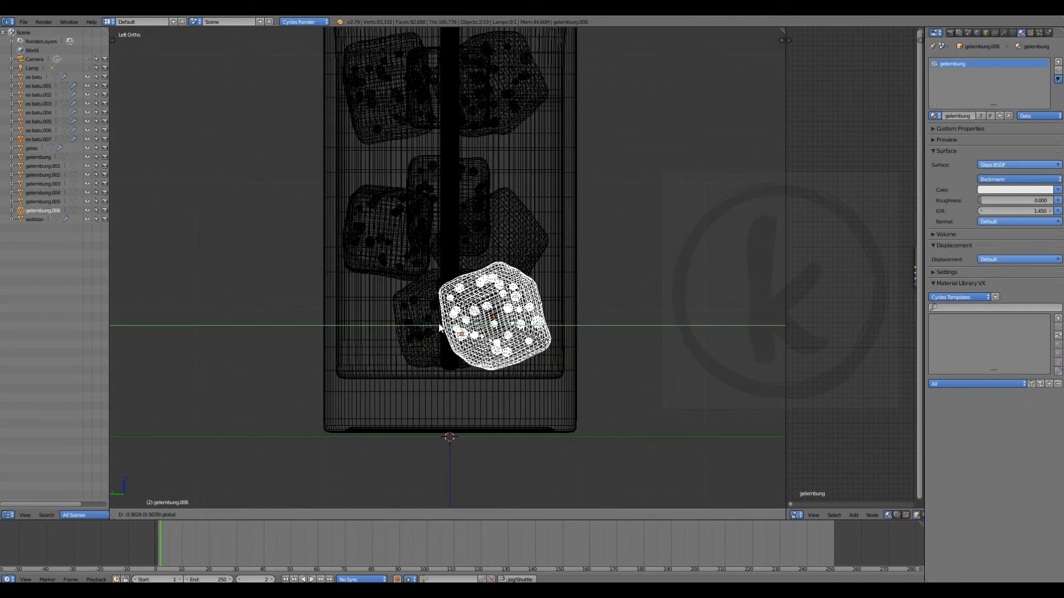
{"action": "left_click", "coordinate": [449, 350]}
Move the other bottom ice cube and its bubbles along Y toward the back, away from the new copy
{"action": "right_click", "coordinate": [408, 323]}
{"action": "right_click", "coordinate": [393, 327], "text": "shift"}
{"action": "left_click_drag", "start_coordinate": [389, 327], "coordinate": [360, 327]}
Duplicate the middle group's bubble-free ice cube up to between the upper and middle ice groups and rotate the copy
{"action": "scroll", "coordinate": [471, 266], "scroll_direction": "down", "scroll_amount": 2}
{"action": "right_click", "coordinate": [499, 235]}
{"action": "right_click", "coordinate": [510, 201], "text": "shift"}
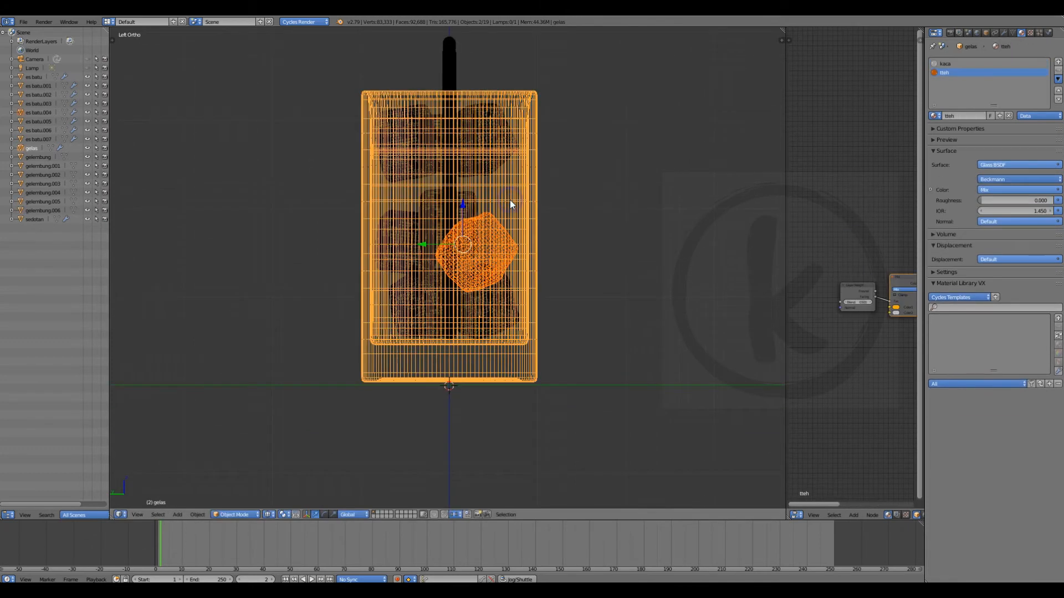
{"action": "scroll", "coordinate": [516, 238], "scroll_direction": "up", "scroll_amount": 2}
{"action": "key", "text": "shift+d"}
{"action": "left_click", "coordinate": [553, 212]}
{"action": "key", "text": "r"}
{"action": "left_click", "coordinate": [526, 272]}
Move the duplicated ice cube along Y so it sits inside the glass beside the straw
{"action": "key", "text": "q"}
{"action": "key", "text": "g"}
{"action": "key", "text": "y"}
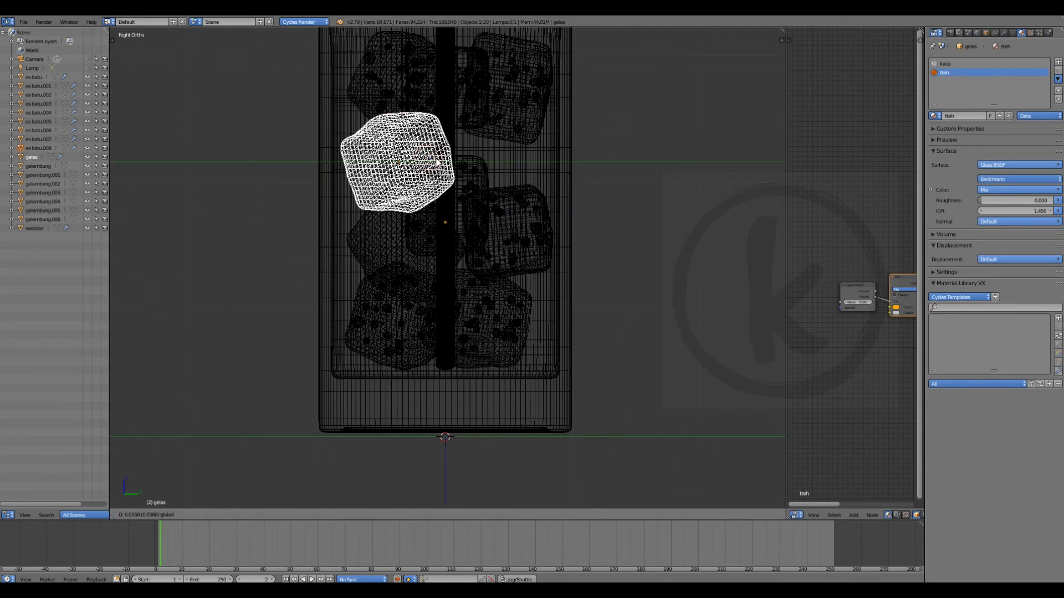
{"action": "left_click", "coordinate": [403, 213]}
{"action": "scroll", "coordinate": [402, 214], "scroll_direction": "down", "scroll_amount": 2}
{"action": "middle_click_drag", "start_coordinate": [403, 214], "coordinate": [493, 227]}
{"action": "key", "text": "KP_1"}
{"action": "scroll", "coordinate": [491, 236], "scroll_direction": "down", "scroll_amount": 1}
Switch the viewport to solid shading and look at the glass through the scene camera
{"action": "key", "text": "z"}
{"action": "left_click", "coordinate": [485, 297]}
{"action": "scroll", "coordinate": [486, 277], "scroll_direction": "up", "scroll_amount": 1}
{"action": "mouse_move", "coordinate": [487, 265]}
{"action": "middle_mouse_down", "text": "shift"}
{"action": "mouse_move", "coordinate": [387, 287]}
{"action": "mouse_move", "coordinate": [441, 277]}
{"action": "mouse_move", "coordinate": [455, 360]}
{"action": "mouse_move", "coordinate": [449, 272]}
{"action": "middle_mouse_up", "text": "shift"}
{"action": "scroll", "coordinate": [441, 278], "scroll_direction": "down", "scroll_amount": 2}
{"action": "scroll", "coordinate": [450, 263], "scroll_direction": "up", "scroll_amount": 3}
{"action": "scroll", "coordinate": [450, 266], "scroll_direction": "down", "scroll_amount": 2}
{"action": "key", "text": "KP_0"}
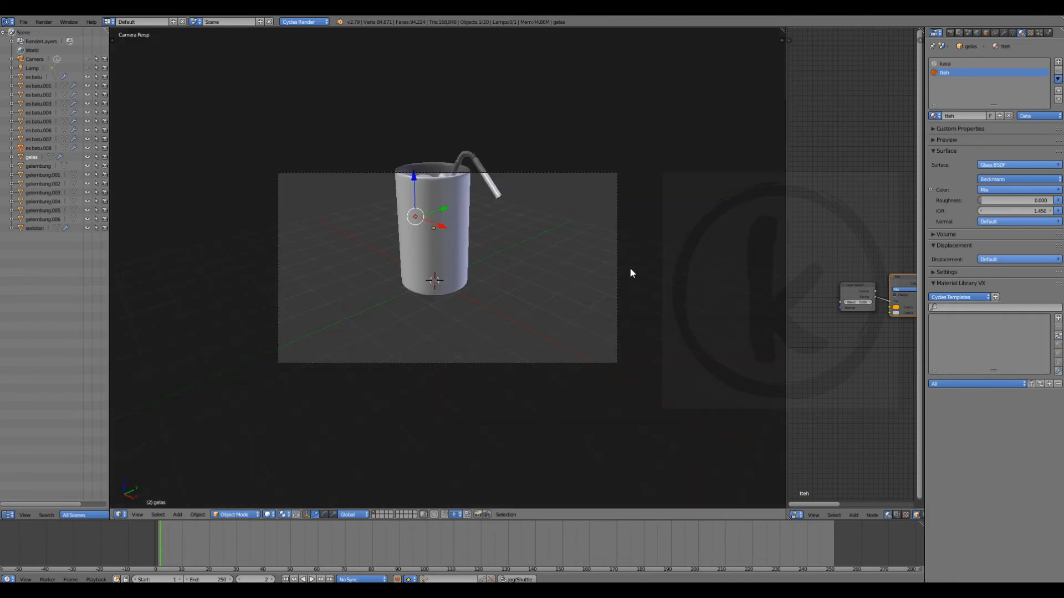
Set the render resolution to 1080 by 1920 px at 100%
{"action": "left_click", "coordinate": [949, 32]}
{"action": "left_click", "coordinate": [965, 160]}
{"action": "type", "text": "1080"}
{"action": "key", "text": "Return"}
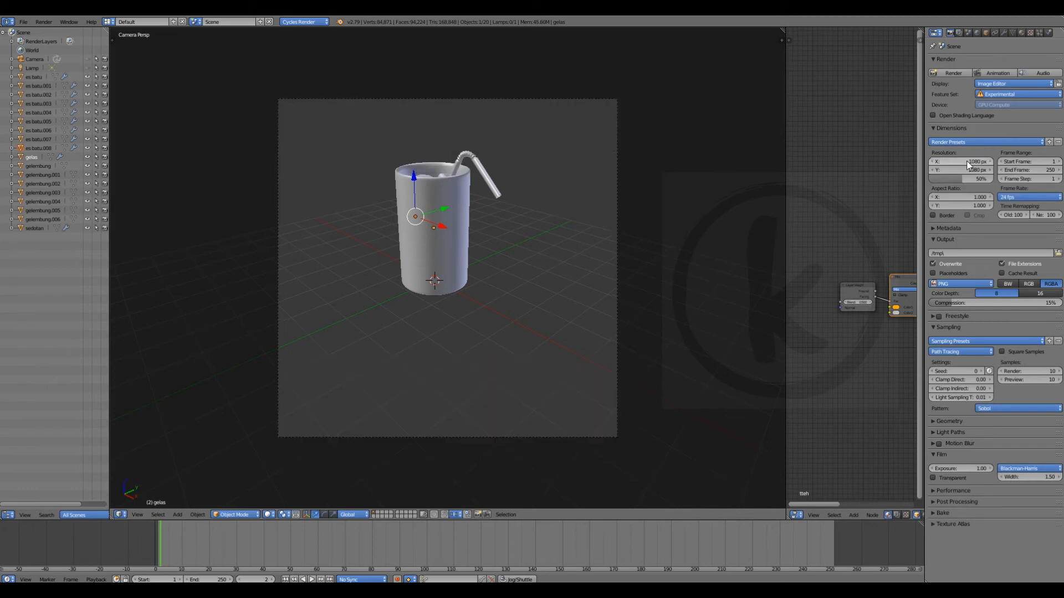
{"action": "left_click", "coordinate": [967, 170]}
{"action": "type", "text": "1920"}
{"action": "key", "text": "Return"}
{"action": "scroll", "coordinate": [434, 251], "scroll_direction": "up", "scroll_amount": 1}
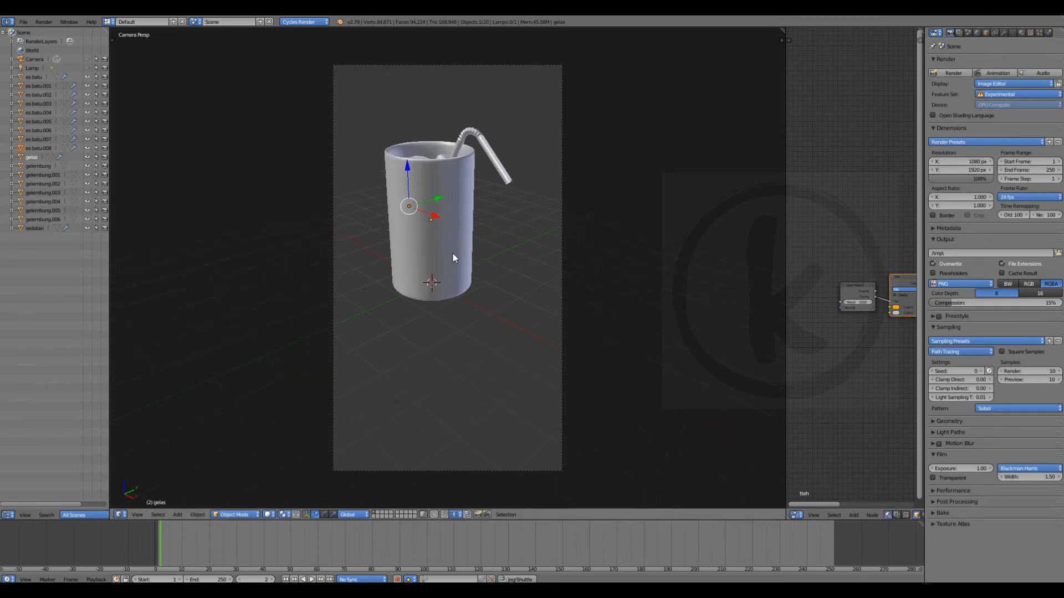
Lock the camera to the view and frame the glass and straw closely within the portrait frame
{"action": "key", "text": "n"}
{"action": "left_click", "coordinate": [720, 303]}
{"action": "key", "text": "n"}
{"action": "middle_click_drag", "start_coordinate": [471, 266], "coordinate": [436, 311], "text": "shift"}
{"action": "scroll", "coordinate": [469, 331], "scroll_direction": "up", "scroll_amount": 2}
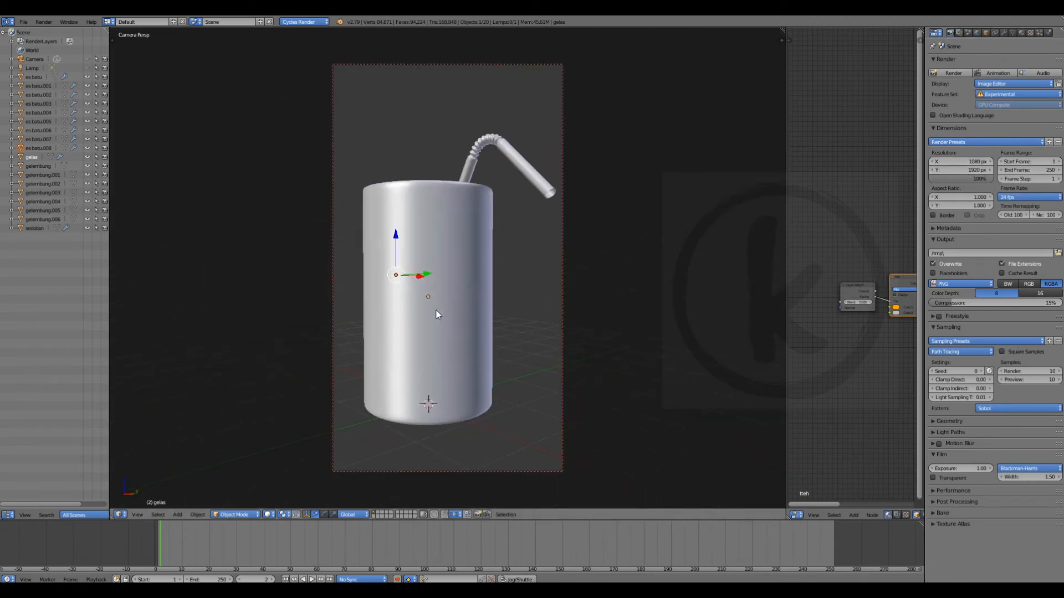
Show the camera view in rendered shading and set up a large node editor beside it, with its node properties hidden
{"action": "left_click_drag", "start_coordinate": [781, 31], "coordinate": [847, 72]}
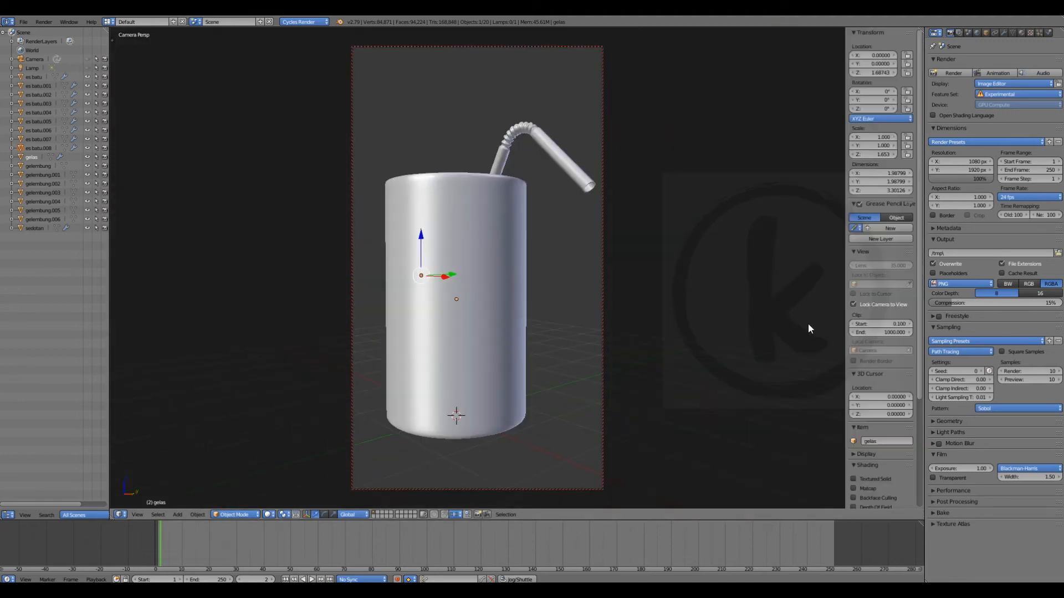
{"action": "key", "text": "shift+z"}
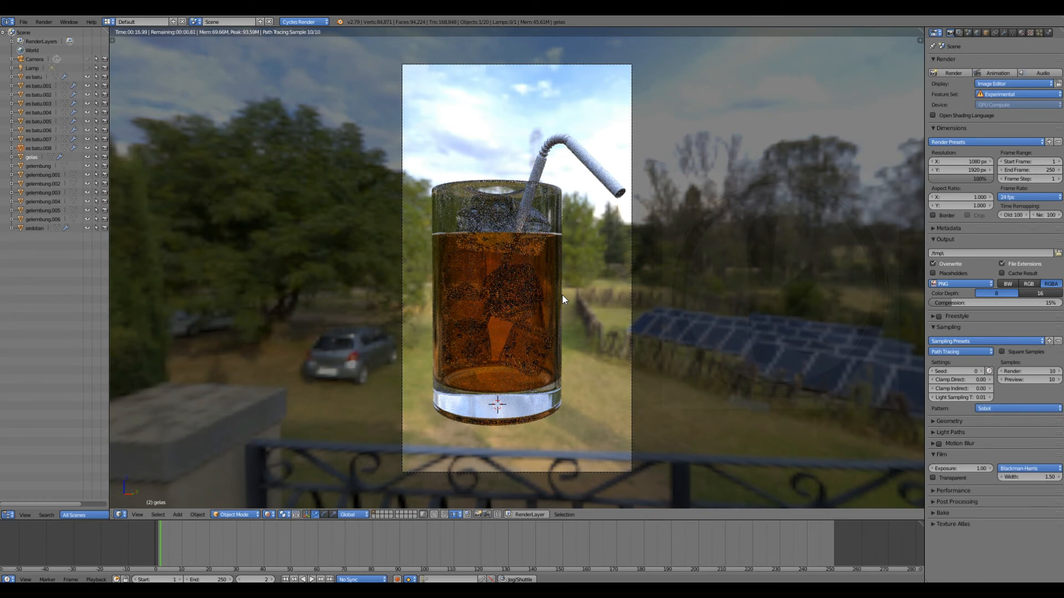
{"action": "left_click_drag", "start_coordinate": [924, 30], "coordinate": [481, 83]}
{"action": "scroll", "coordinate": [432, 150], "scroll_direction": "up", "scroll_amount": 3}
{"action": "left_click", "coordinate": [491, 515]}
{"action": "left_click", "coordinate": [507, 419]}
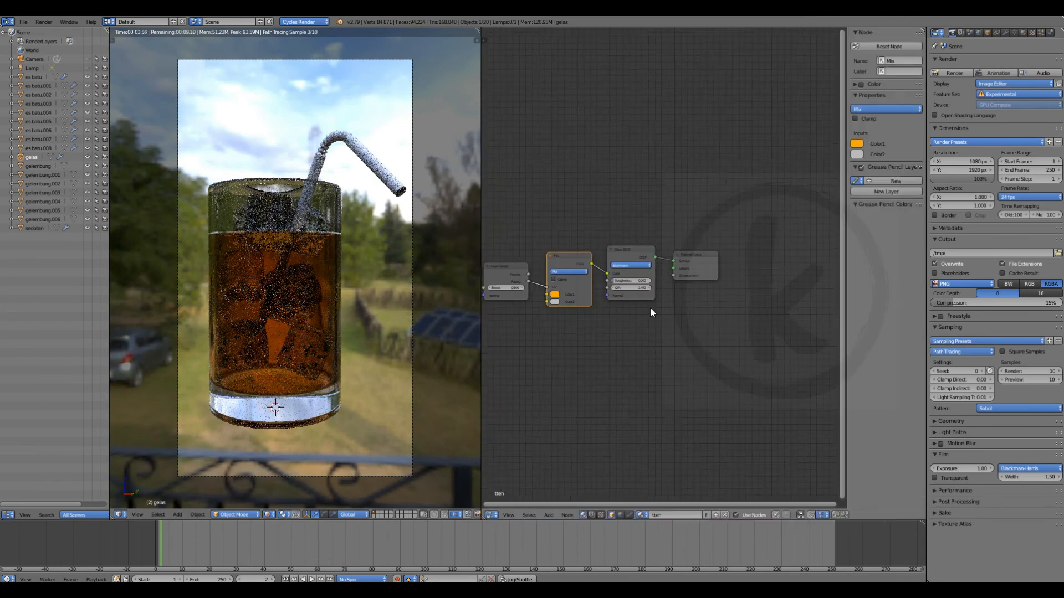
{"action": "key", "text": "n"}
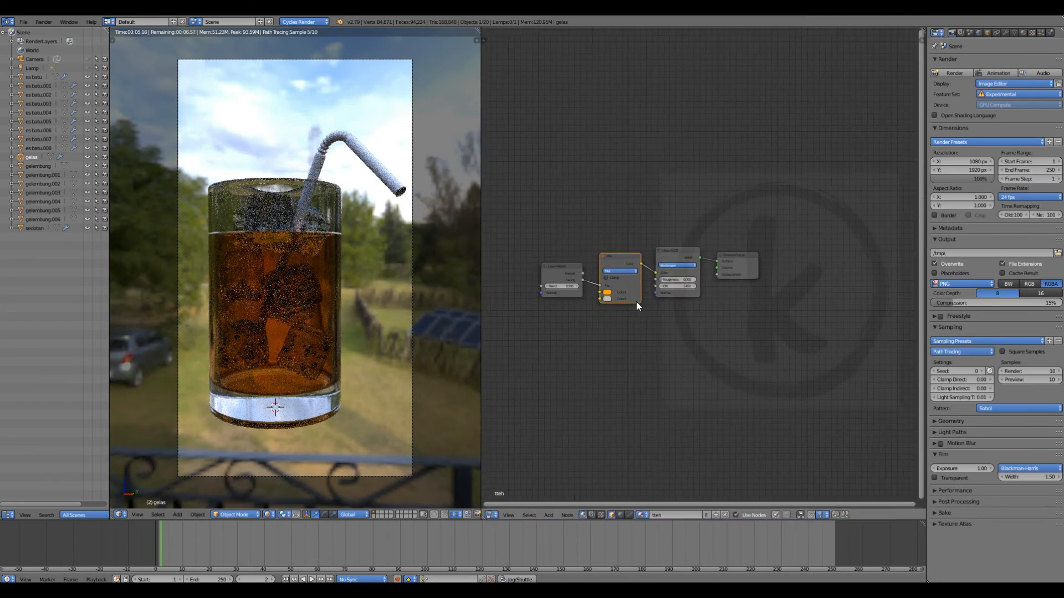
{"action": "key", "text": "Home"}
In the glass's kaca material, set the Noise Texture to scale 1, detail 10 and distortion 1, and place its Add node below the Transparent BSDF
{"action": "left_click", "coordinate": [1022, 33]}
{"action": "left_click", "coordinate": [948, 66]}
{"action": "scroll", "coordinate": [682, 360], "scroll_direction": "up", "scroll_amount": 2}
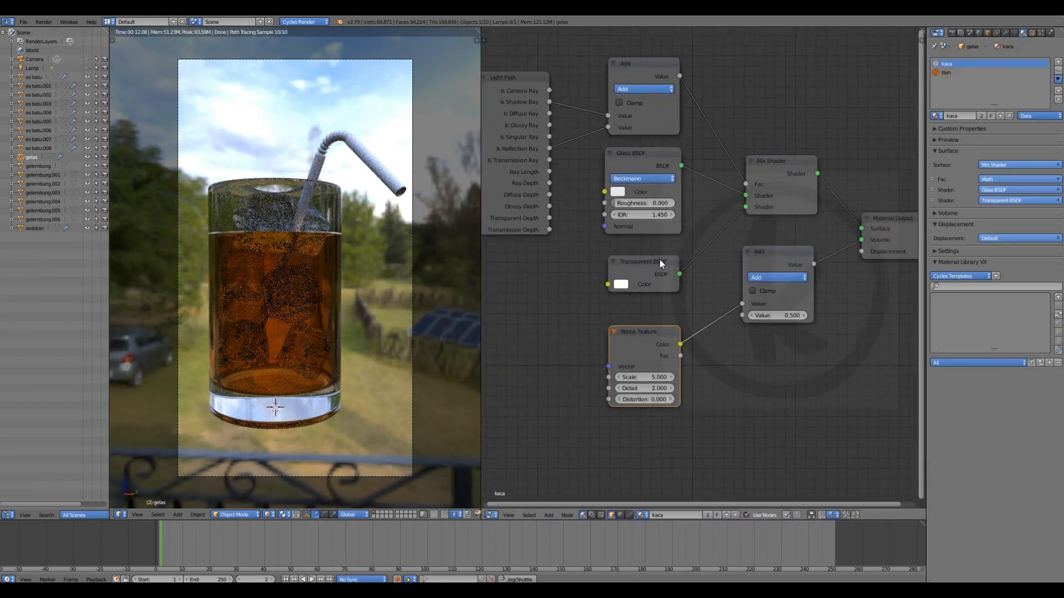
{"action": "scroll", "coordinate": [664, 272], "scroll_direction": "down", "scroll_amount": 1}
{"action": "middle_click_drag", "start_coordinate": [673, 293], "coordinate": [730, 295]}
{"action": "left_click_drag", "start_coordinate": [714, 329], "coordinate": [674, 199]}
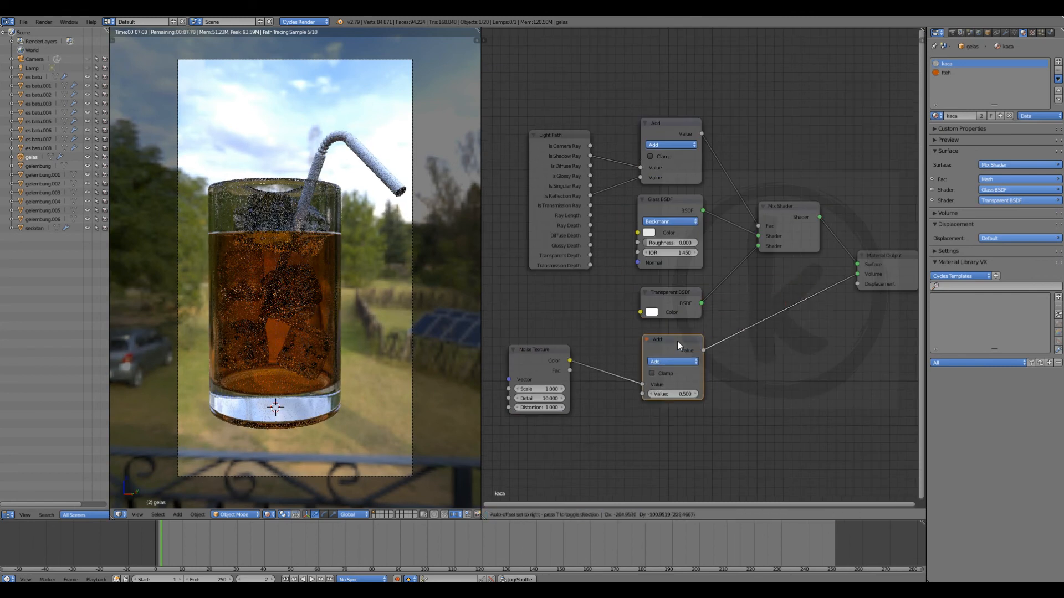
Reconnect the noise Add node's output from the Material Output's Volume input to its Displacement input
{"action": "middle_click_drag", "start_coordinate": [677, 341], "coordinate": [658, 349]}
{"action": "left_click_drag", "start_coordinate": [838, 282], "coordinate": [838, 292]}
{"action": "scroll", "coordinate": [661, 340], "scroll_direction": "down", "scroll_amount": 1}
{"action": "middle_click_drag", "start_coordinate": [620, 356], "coordinate": [631, 348]}
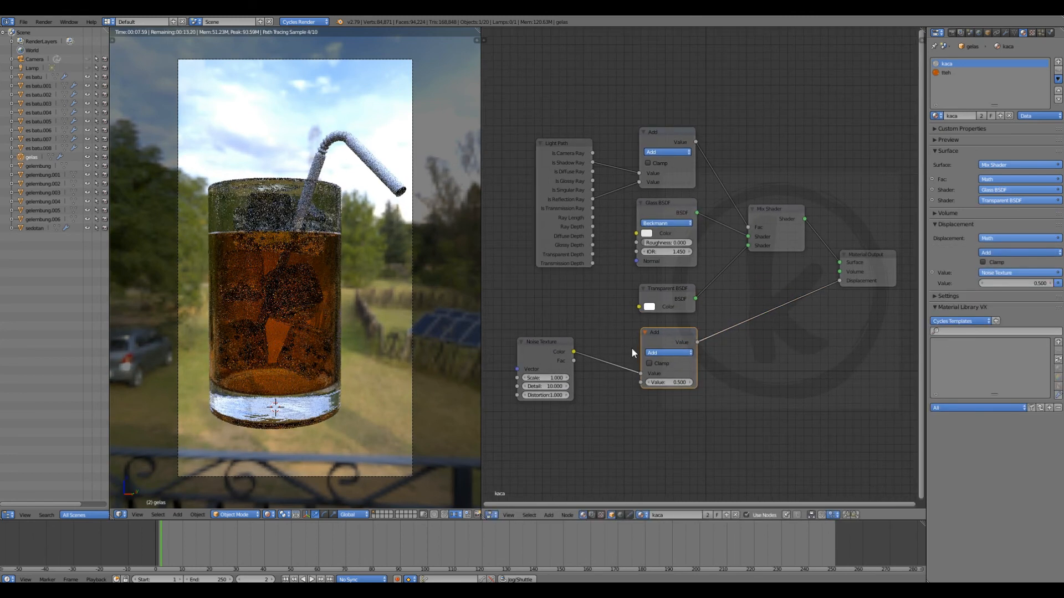